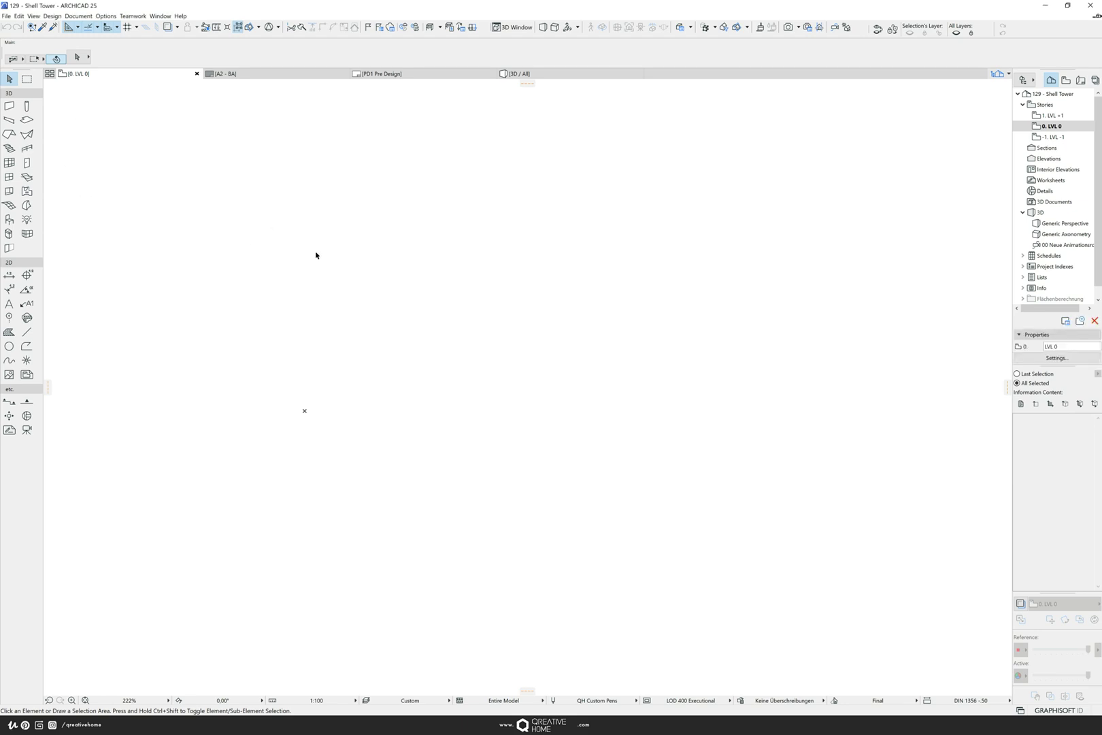
- Draw an ellipse centred on the project origin with a horizontal dimension of 10 and a vertical dimension of 20
{"action": "left_click", "coordinate": [9, 347]}
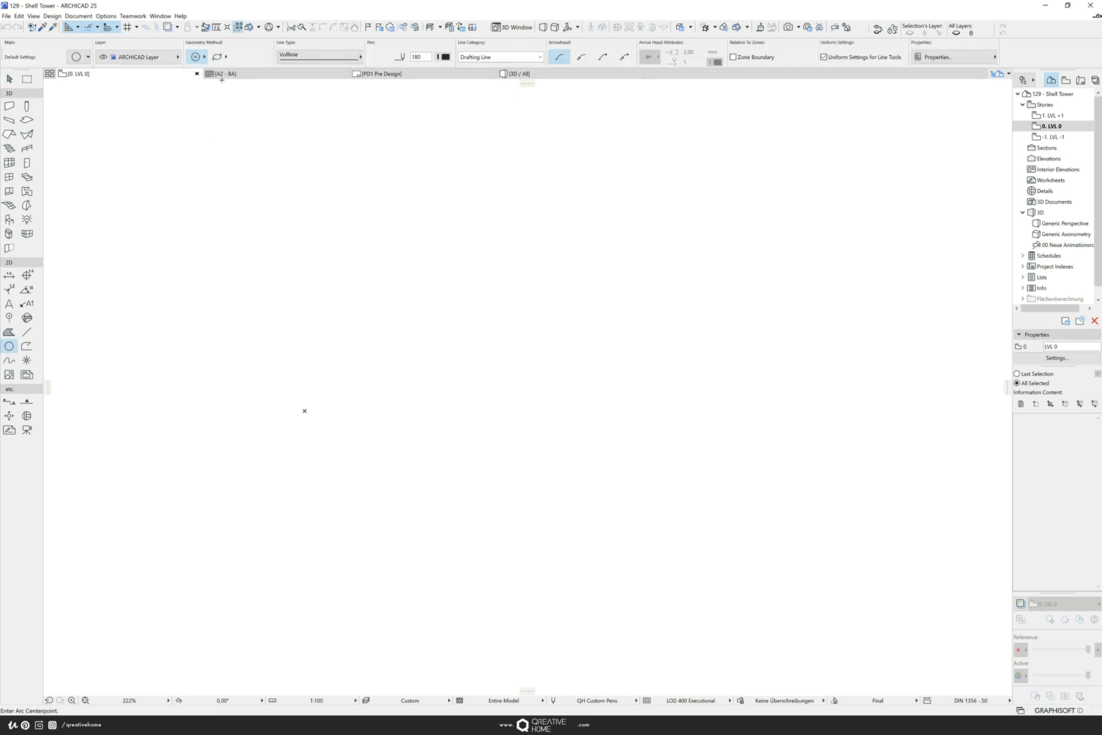
{"action": "left_click", "coordinate": [216, 57]}
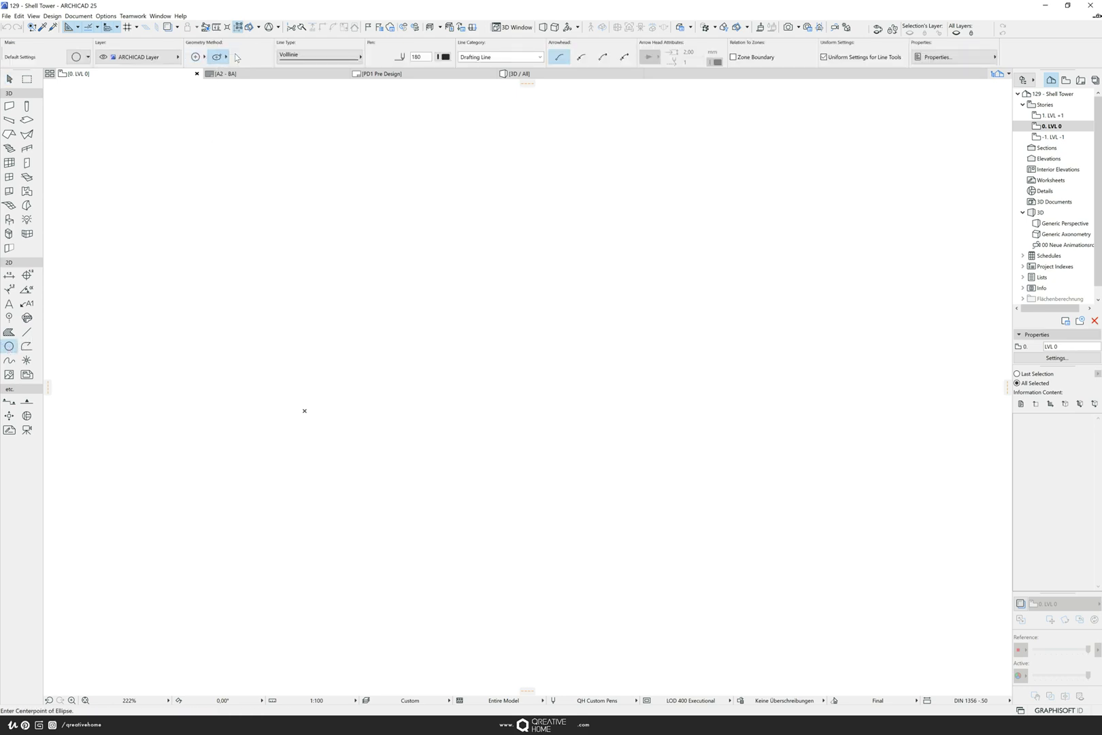
{"action": "left_click", "coordinate": [304, 410]}
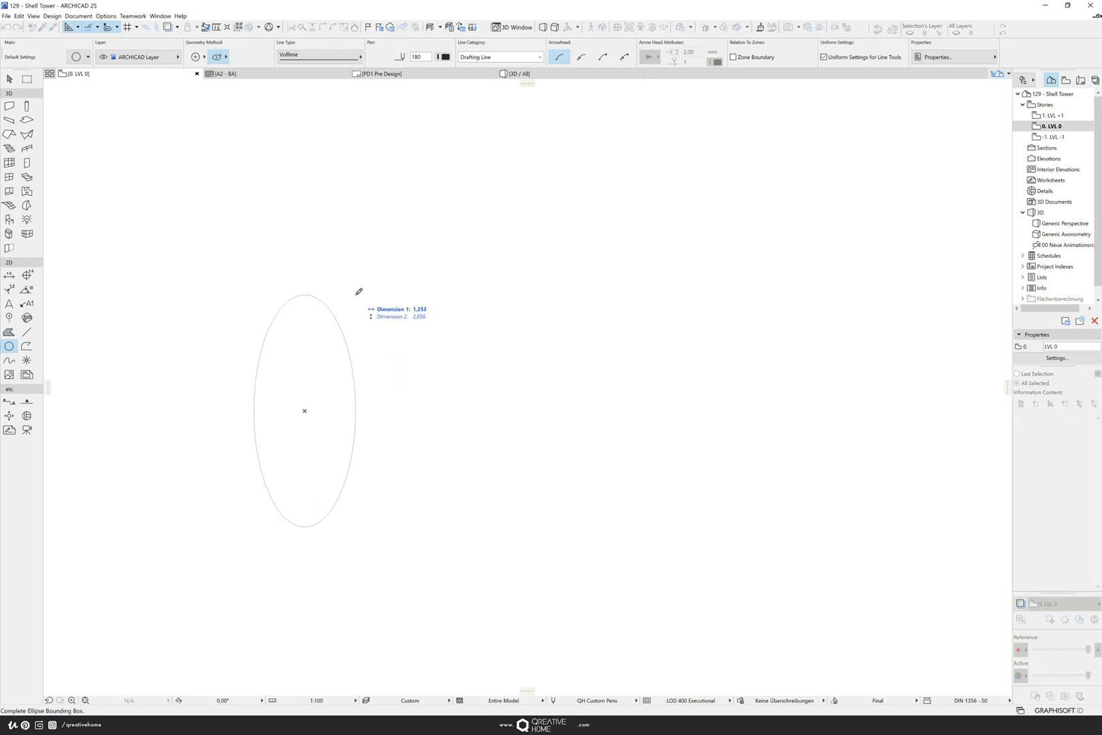
{"action": "type", "text": "10"}
{"action": "key", "text": "Tab"}
{"action": "type", "text": "2"}
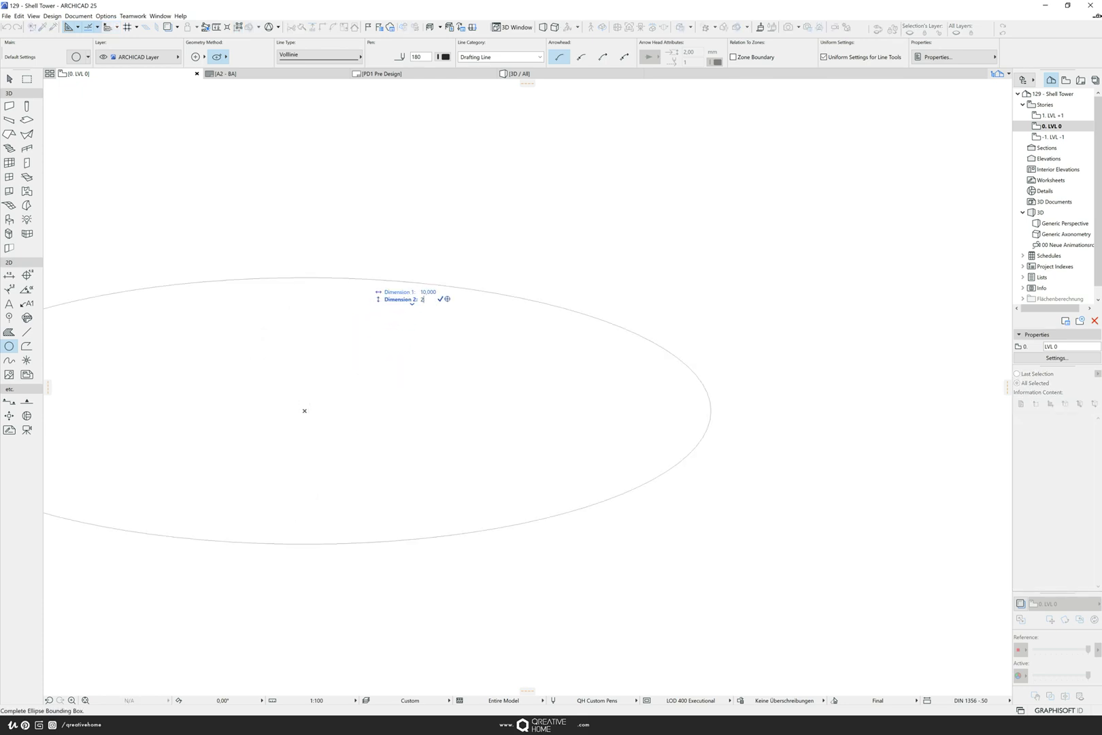
{"action": "key", "text": "Return"}
- Draw a second, larger ellipse around the same centre with a horizontal dimension of 11 and a vertical dimension of about 21
{"action": "scroll", "coordinate": [802, 261], "scroll_direction": "down", "scroll_amount": 9}
{"action": "middle_click_drag", "start_coordinate": [600, 315], "coordinate": [528, 351]}
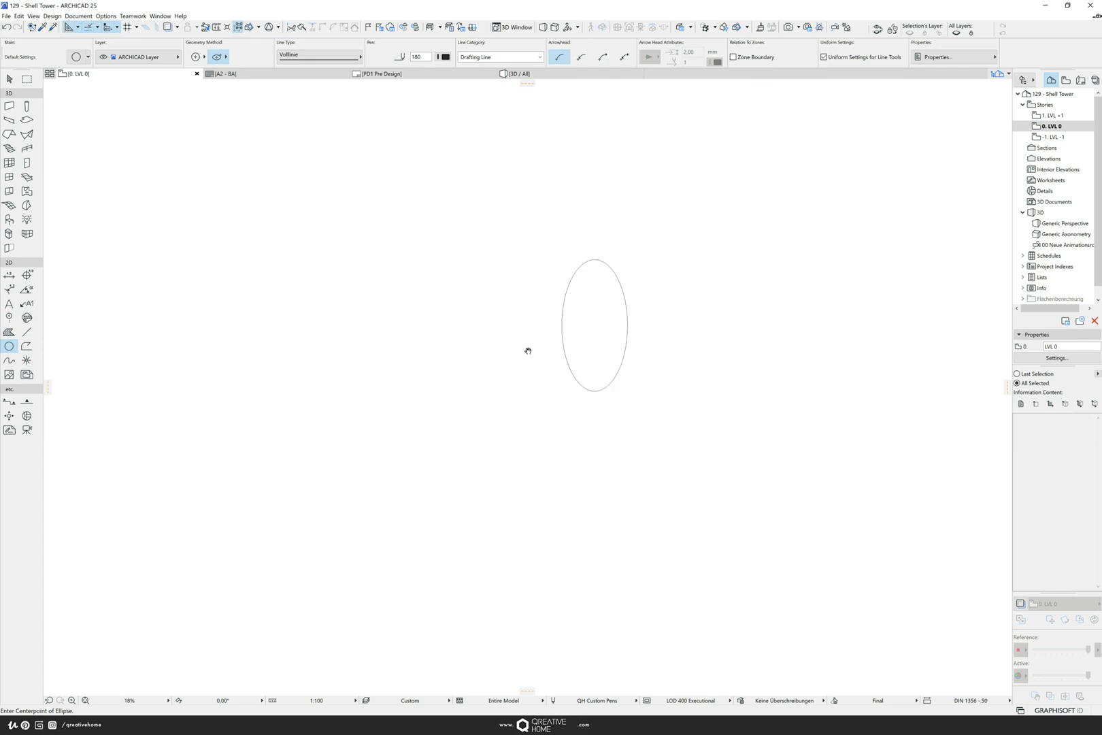
{"action": "scroll", "coordinate": [538, 347], "scroll_direction": "up", "scroll_amount": 2}
{"action": "scroll", "coordinate": [538, 348], "scroll_direction": "up", "scroll_amount": 1}
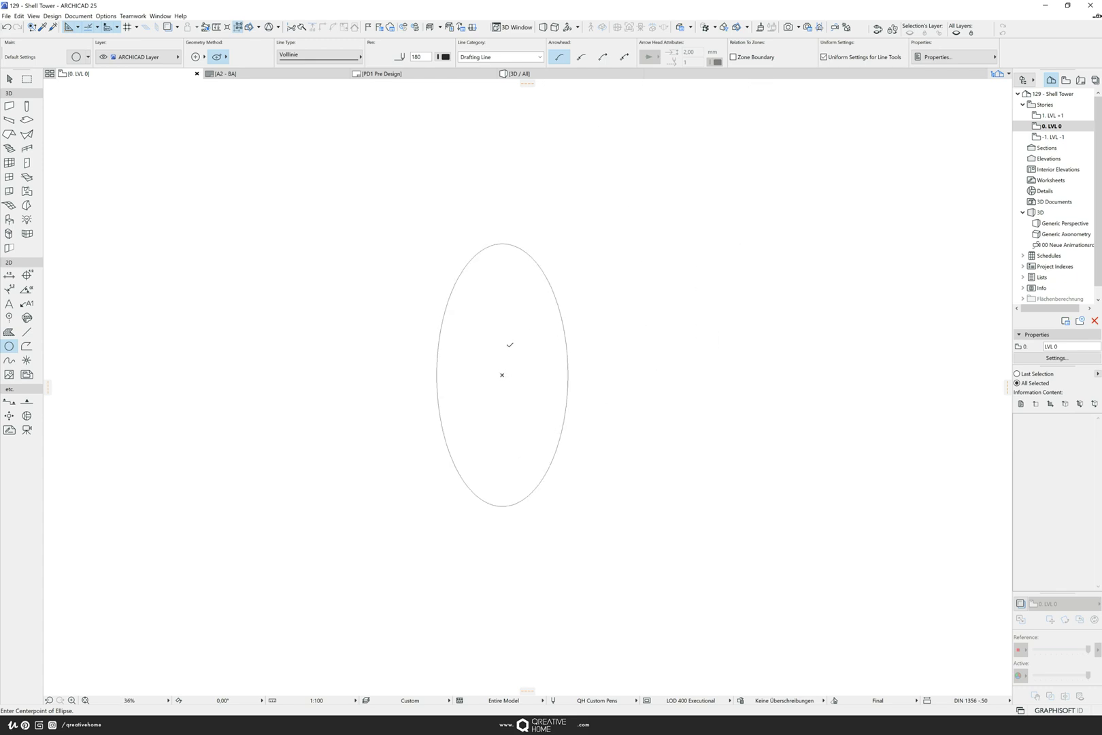
{"action": "left_click", "coordinate": [503, 374]}
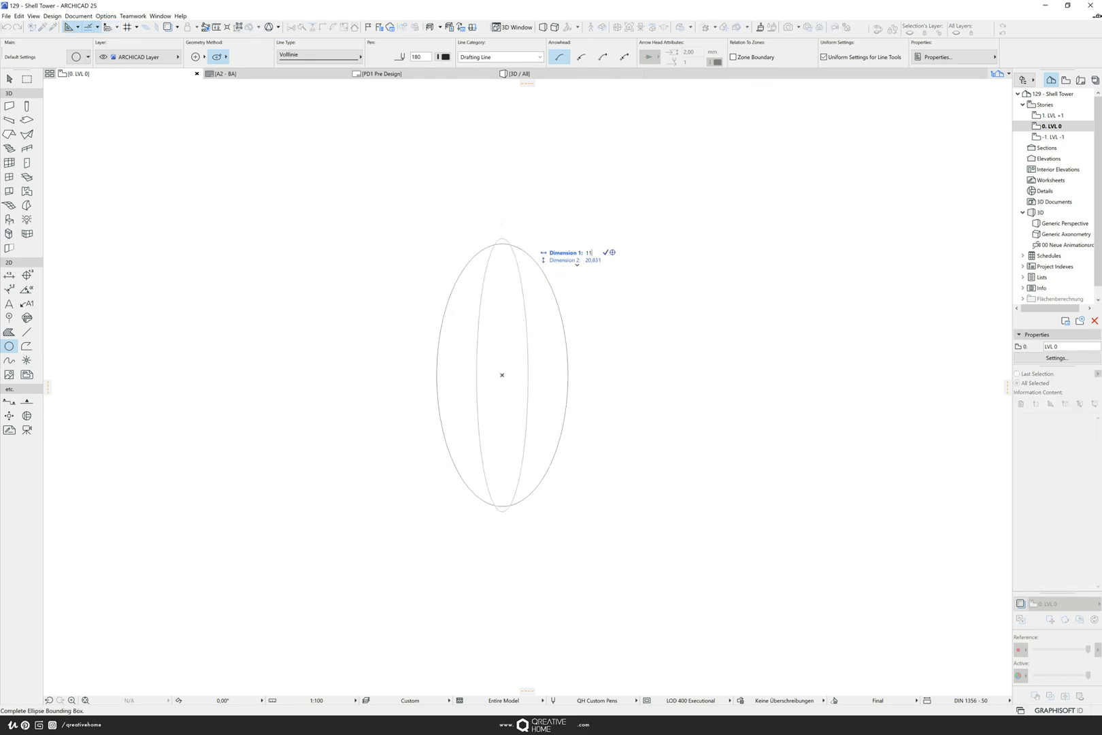
{"action": "left_click", "coordinate": [576, 236]}
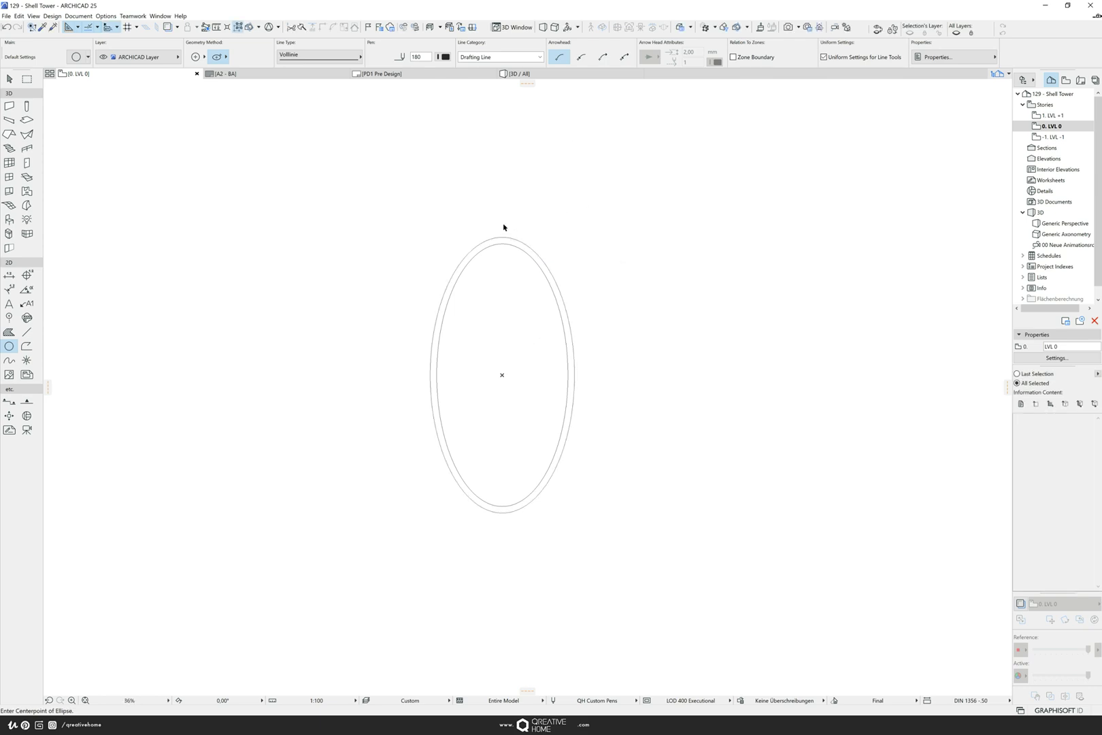
{"action": "key", "text": "Escape"}
- Set up the Shell tool for detailed extruded construction with a basic structure and the building material ALLGEMEIN TRAGENDE BAUTEILE
{"action": "scroll", "coordinate": [503, 227], "scroll_direction": "up", "scroll_amount": 2}
{"action": "middle_click_drag", "start_coordinate": [509, 257], "coordinate": [460, 175]}
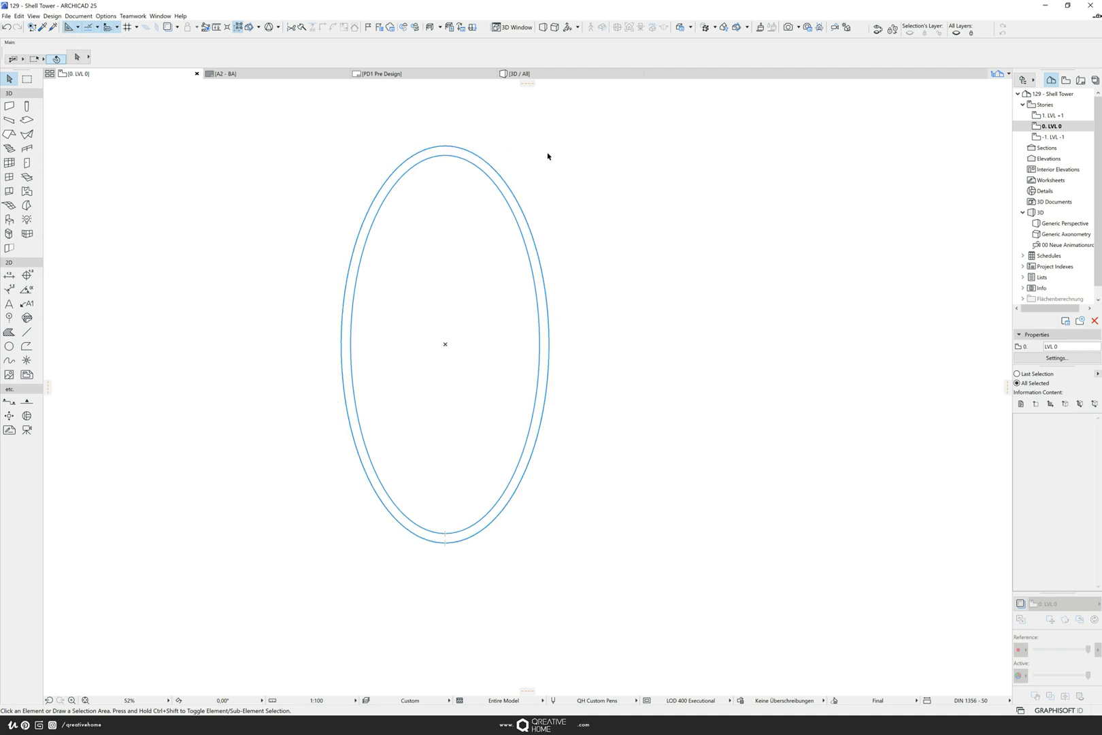
{"action": "middle_click_drag", "start_coordinate": [555, 159], "coordinate": [560, 177]}
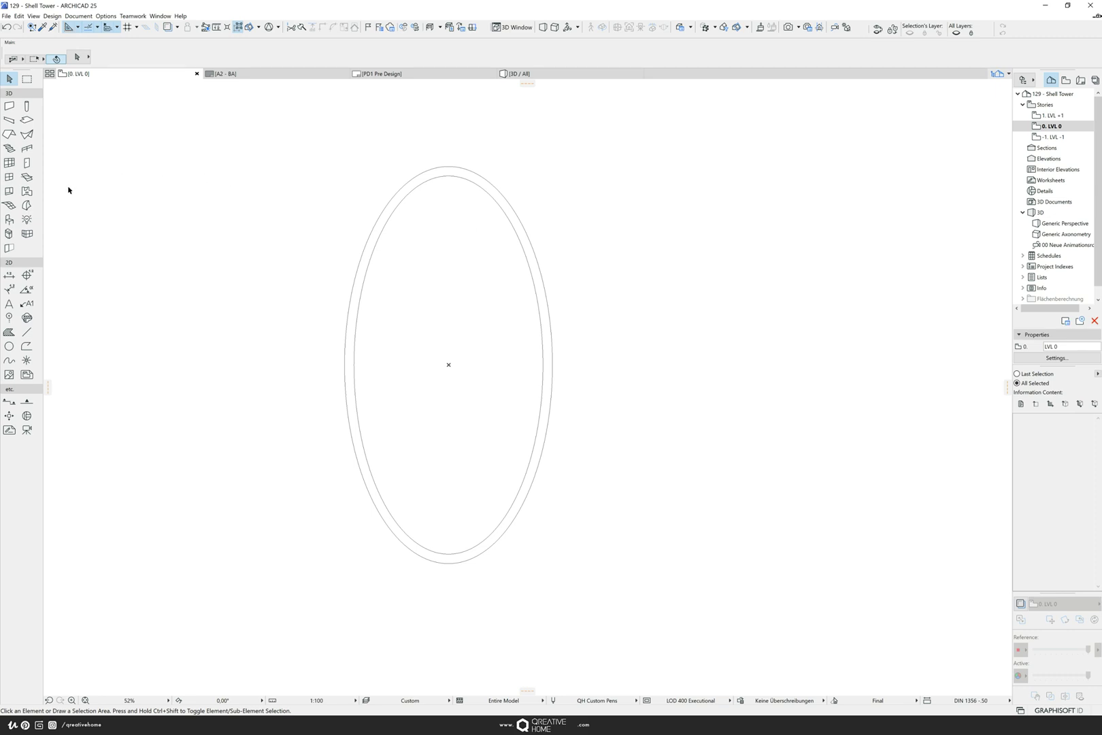
{"action": "left_click", "coordinate": [26, 135]}
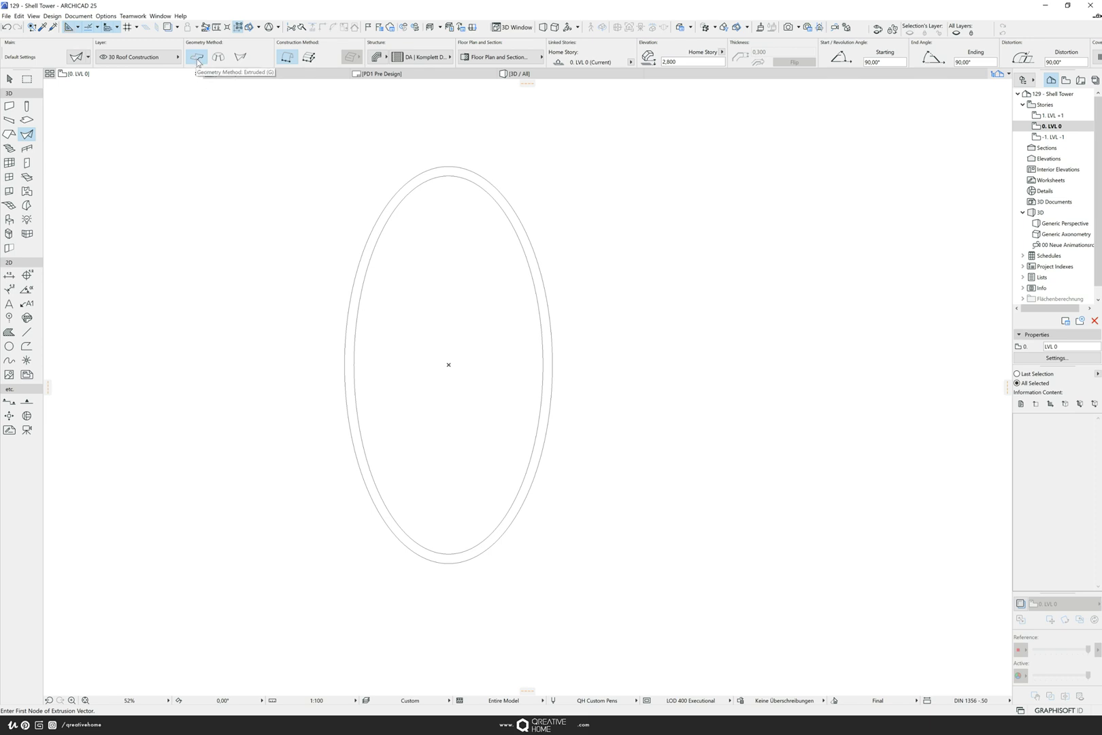
{"action": "left_click", "coordinate": [309, 60]}
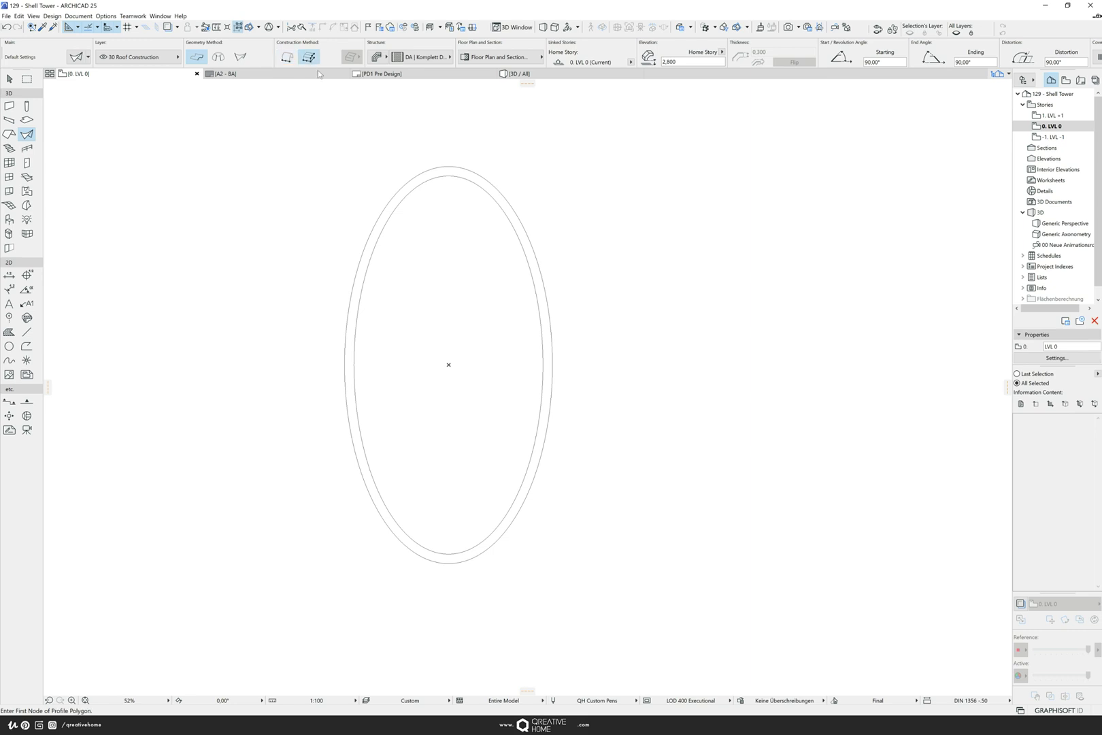
{"action": "left_click", "coordinate": [379, 60]}
{"action": "left_click", "coordinate": [397, 58]}
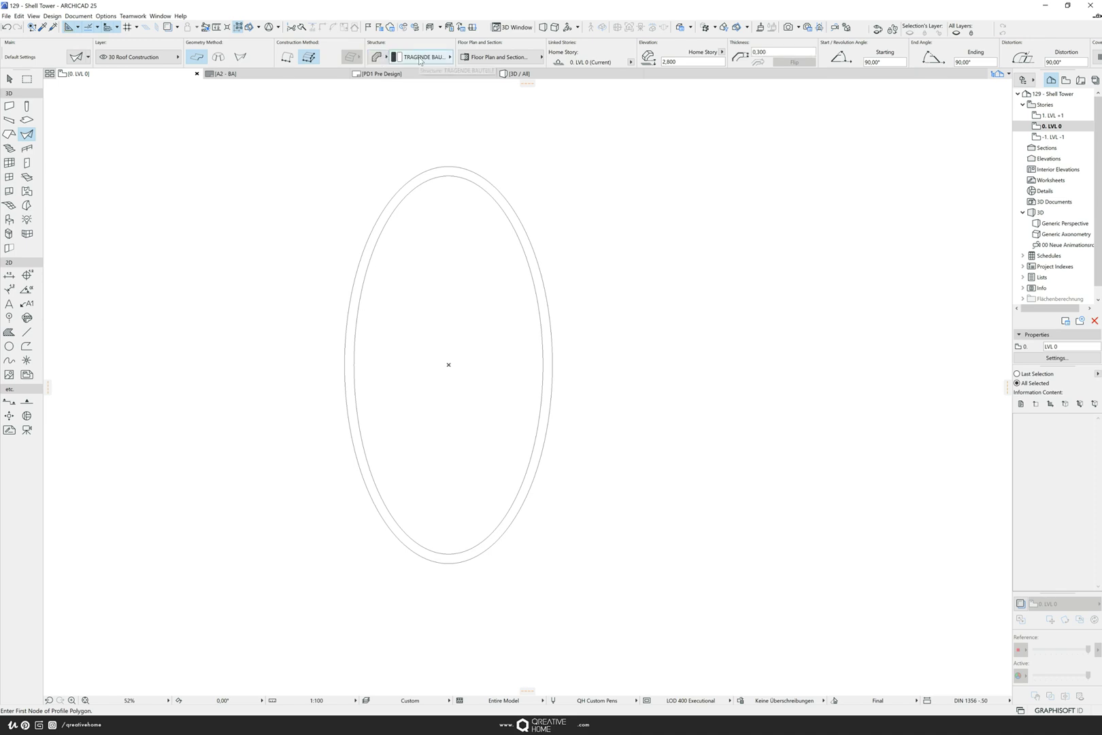
{"action": "left_click", "coordinate": [422, 60]}
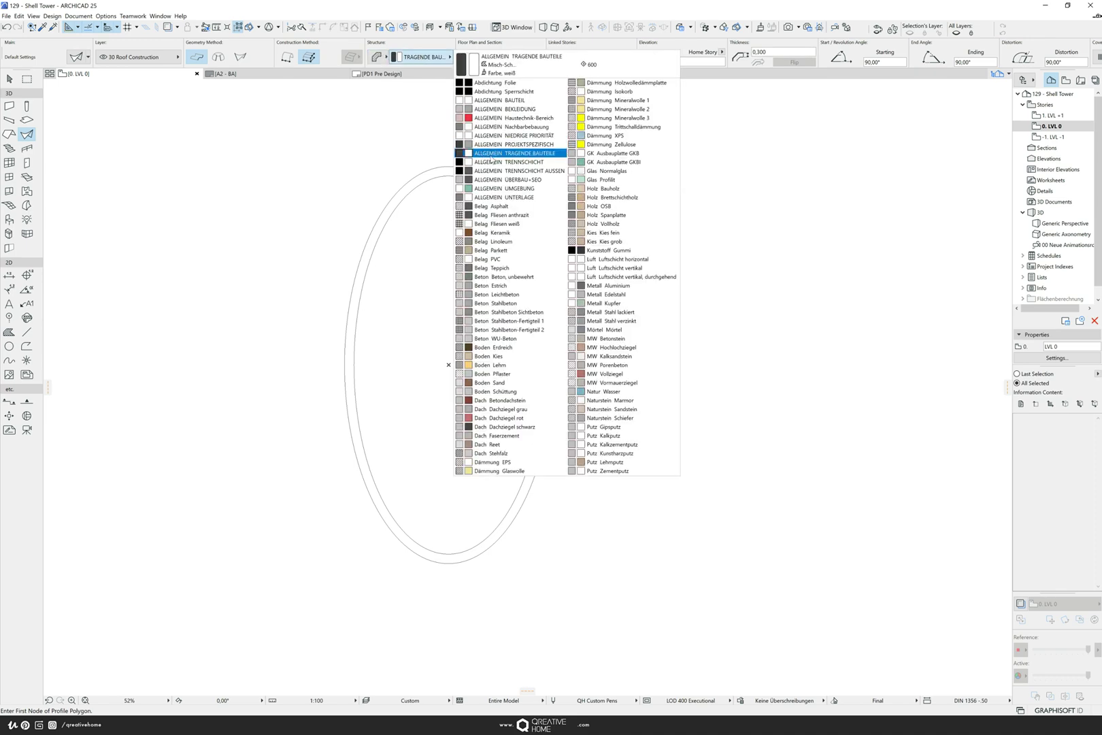
{"action": "left_click", "coordinate": [485, 158]}
- Create an extruded shell from the outer ellipse with the Magic Wand, using an extrusion length of 150
{"action": "middle_click_drag", "start_coordinate": [426, 145], "coordinate": [394, 156]}
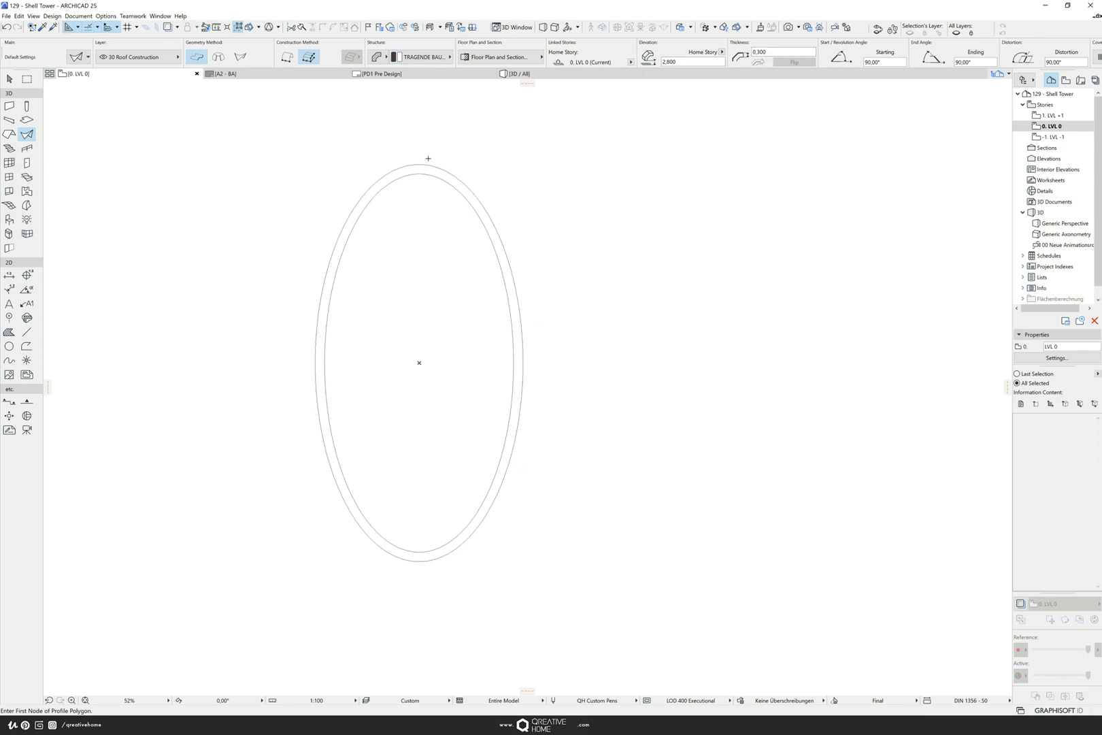
{"action": "scroll", "coordinate": [408, 178], "scroll_direction": "up", "scroll_amount": 2}
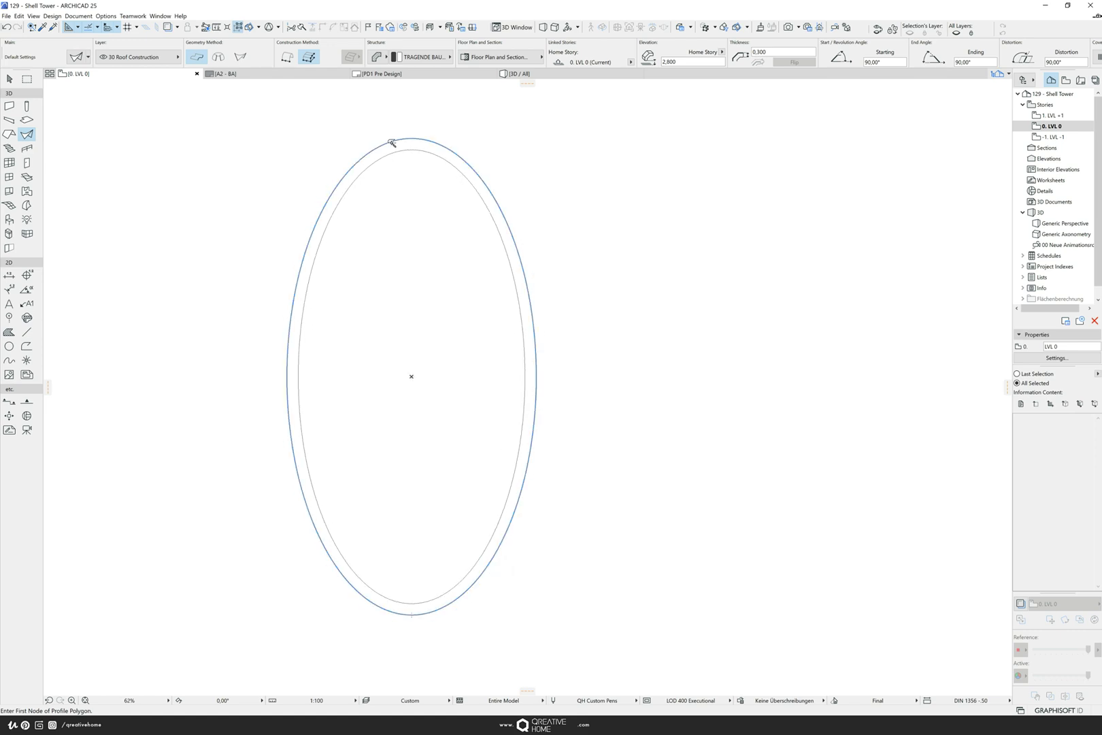
{"action": "left_click", "coordinate": [392, 142]}
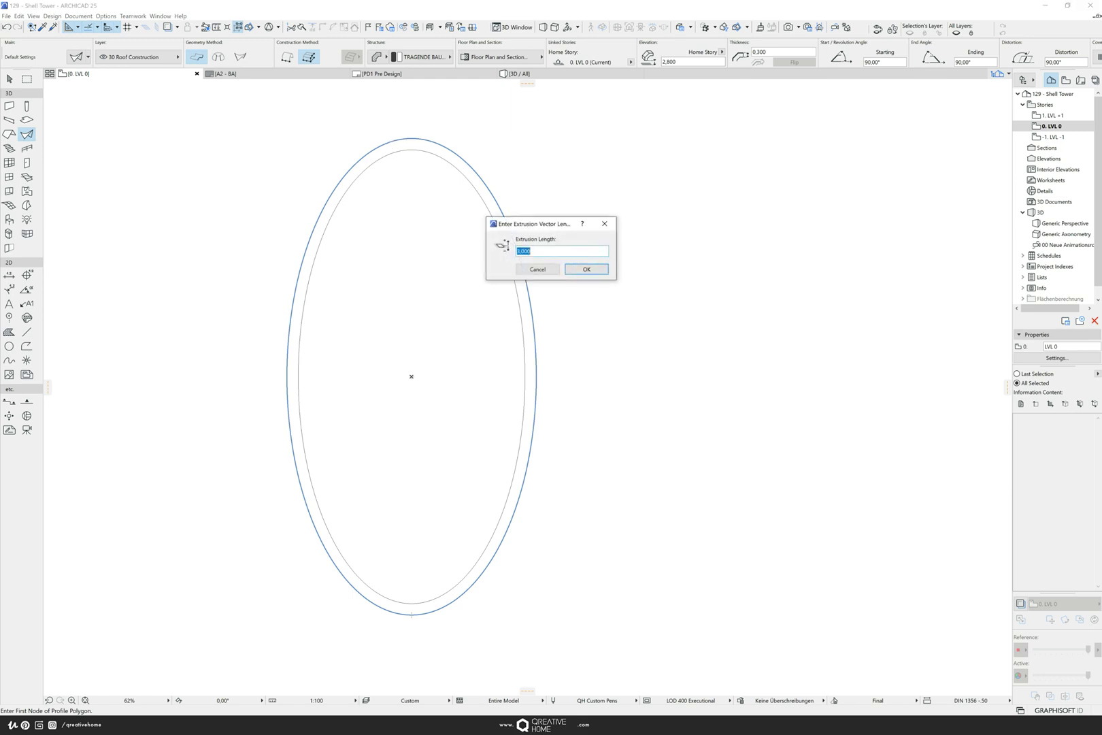
{"action": "left_click_drag", "start_coordinate": [531, 224], "coordinate": [464, 244]}
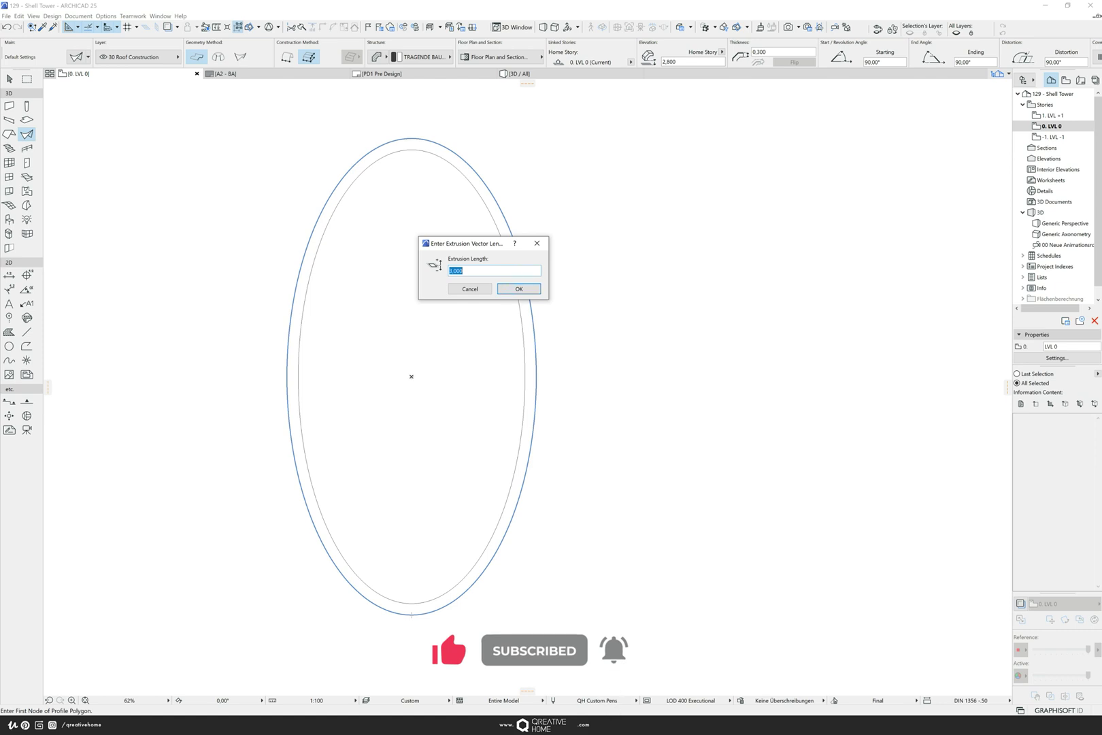
{"action": "type", "text": "150"}
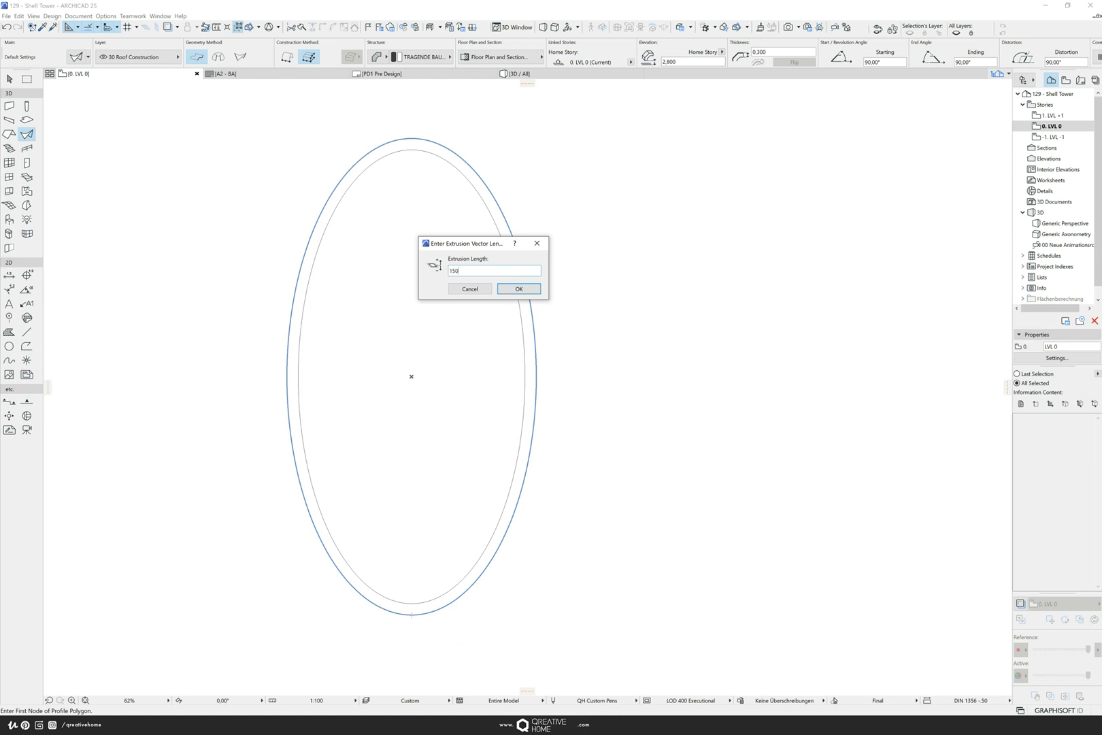
{"action": "left_click", "coordinate": [536, 289]}
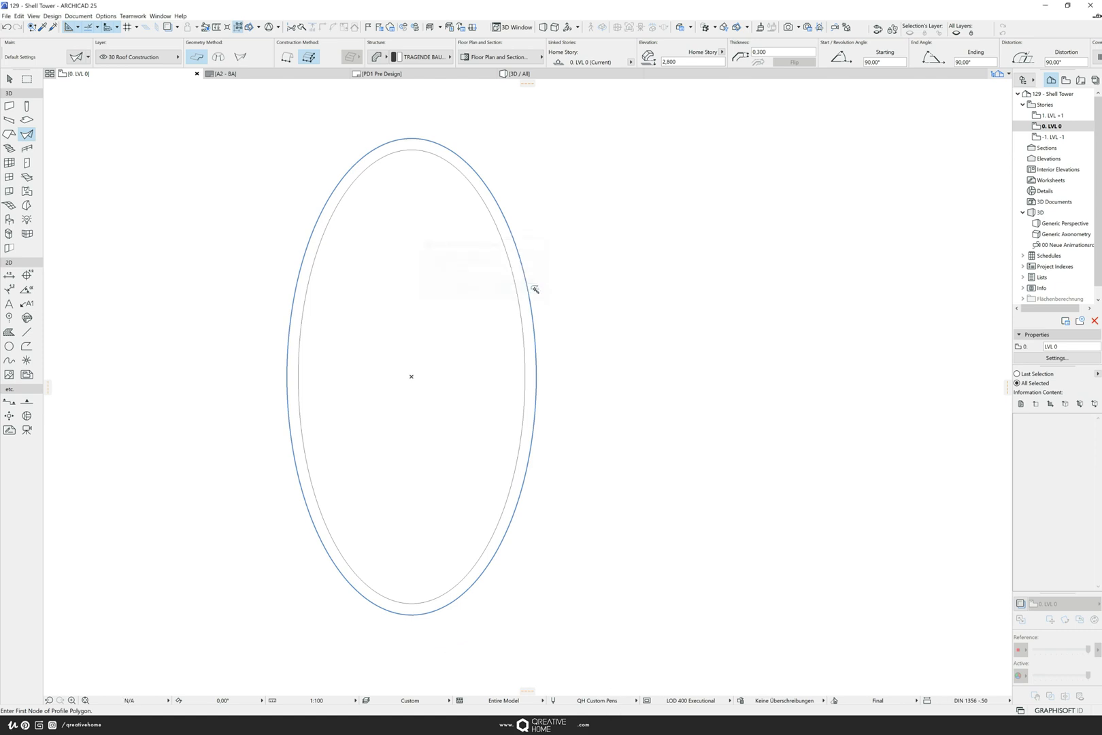
- Examine the full height of the extruded elliptical shell in the 3D view
{"action": "left_click", "coordinate": [539, 75]}
{"action": "scroll", "coordinate": [417, 373], "scroll_direction": "down", "scroll_amount": 8}
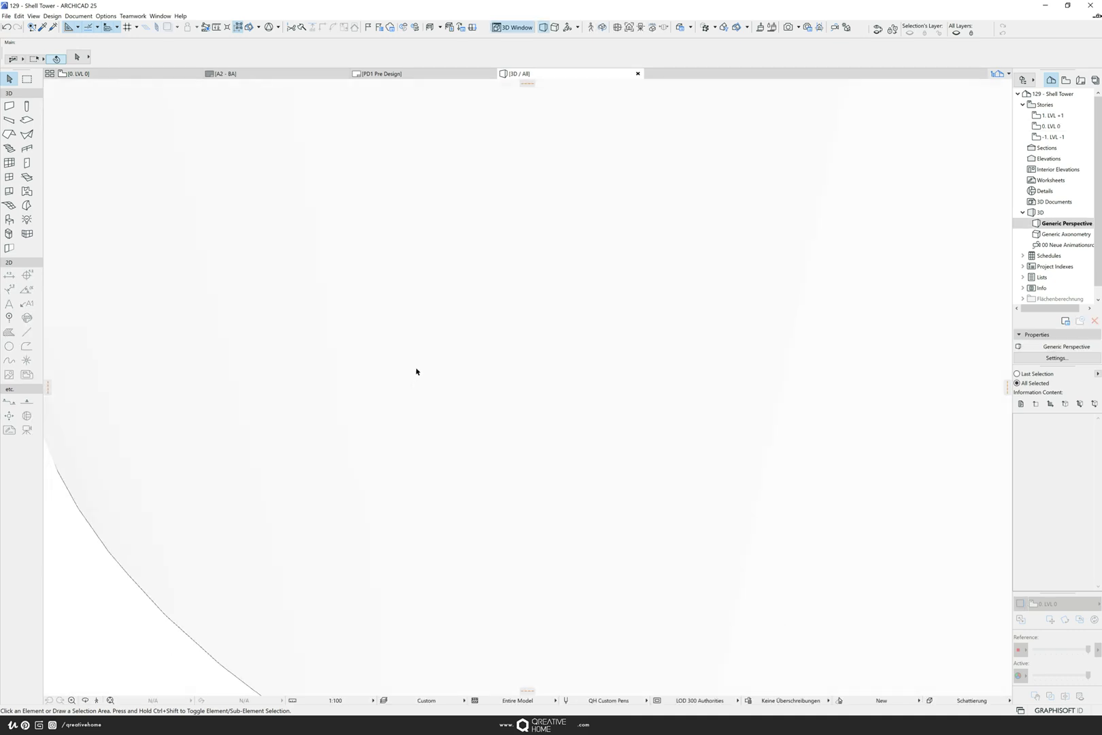
{"action": "middle_click_drag", "start_coordinate": [420, 379], "coordinate": [419, 504]}
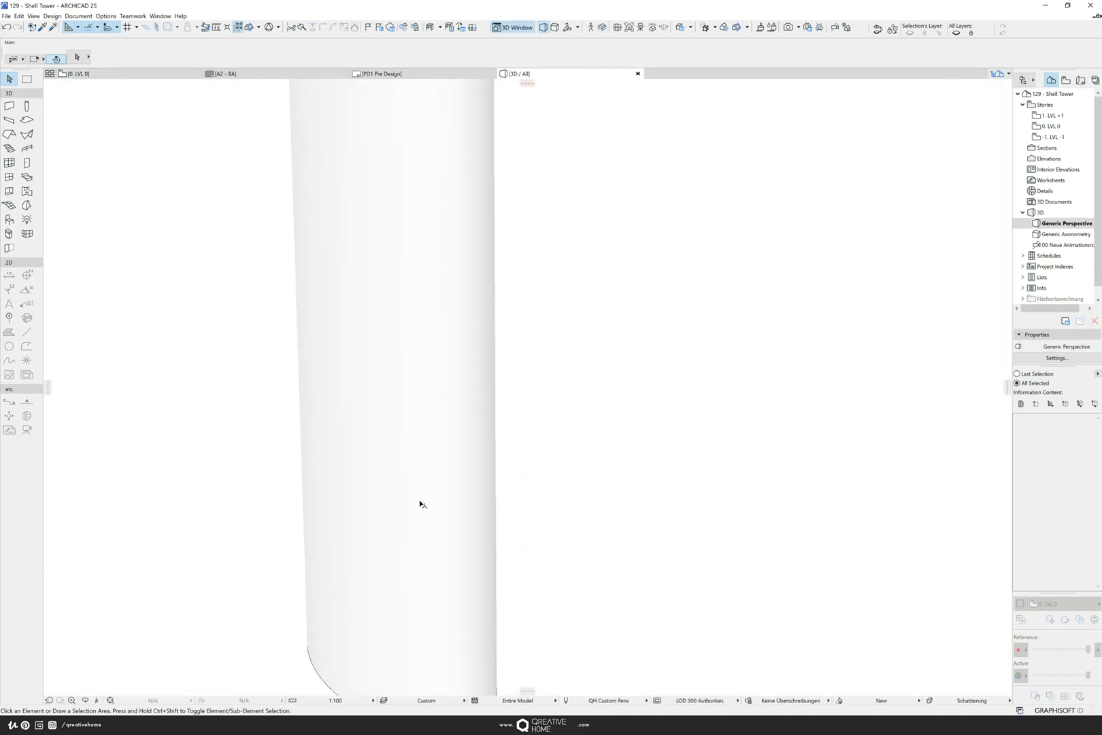
{"action": "scroll", "coordinate": [418, 502], "scroll_direction": "down", "scroll_amount": 3}
{"action": "scroll", "coordinate": [411, 449], "scroll_direction": "down", "scroll_amount": 2}
{"action": "middle_click_drag", "start_coordinate": [390, 383], "coordinate": [564, 389]}
{"action": "scroll", "coordinate": [435, 465], "scroll_direction": "down", "scroll_amount": 2}
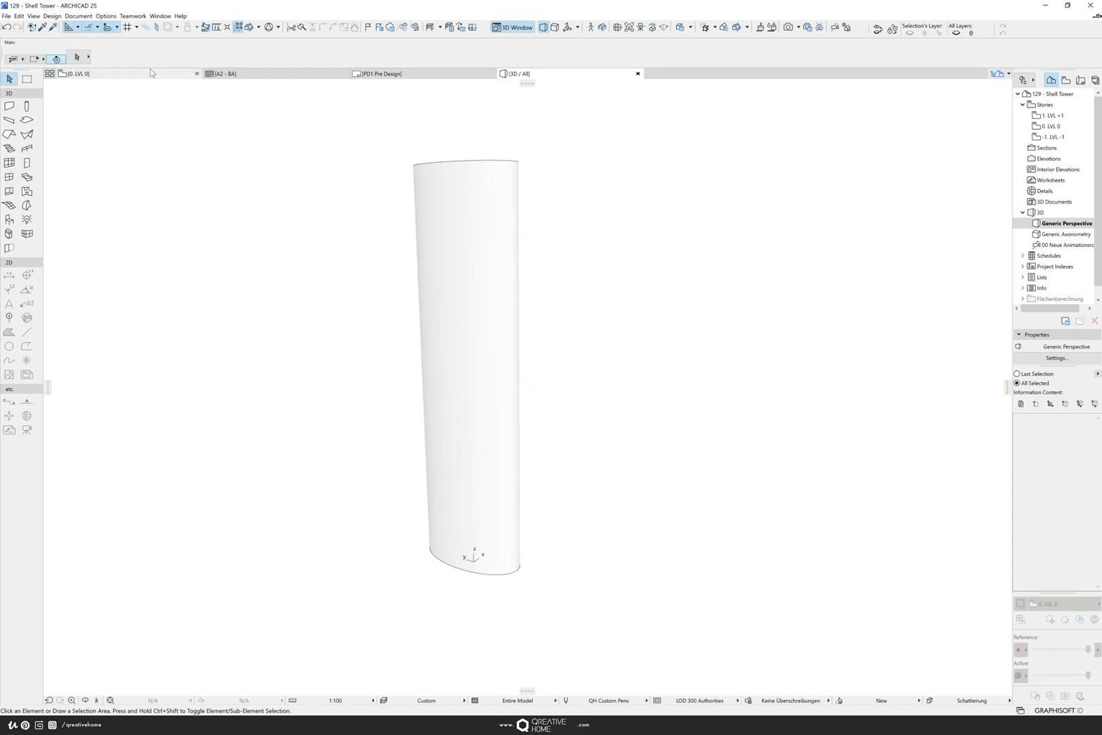
- Place a vertical section line about 59 m long beside the ellipses on the LVL 0 floor plan, facing the shell
{"action": "left_click", "coordinate": [149, 75]}
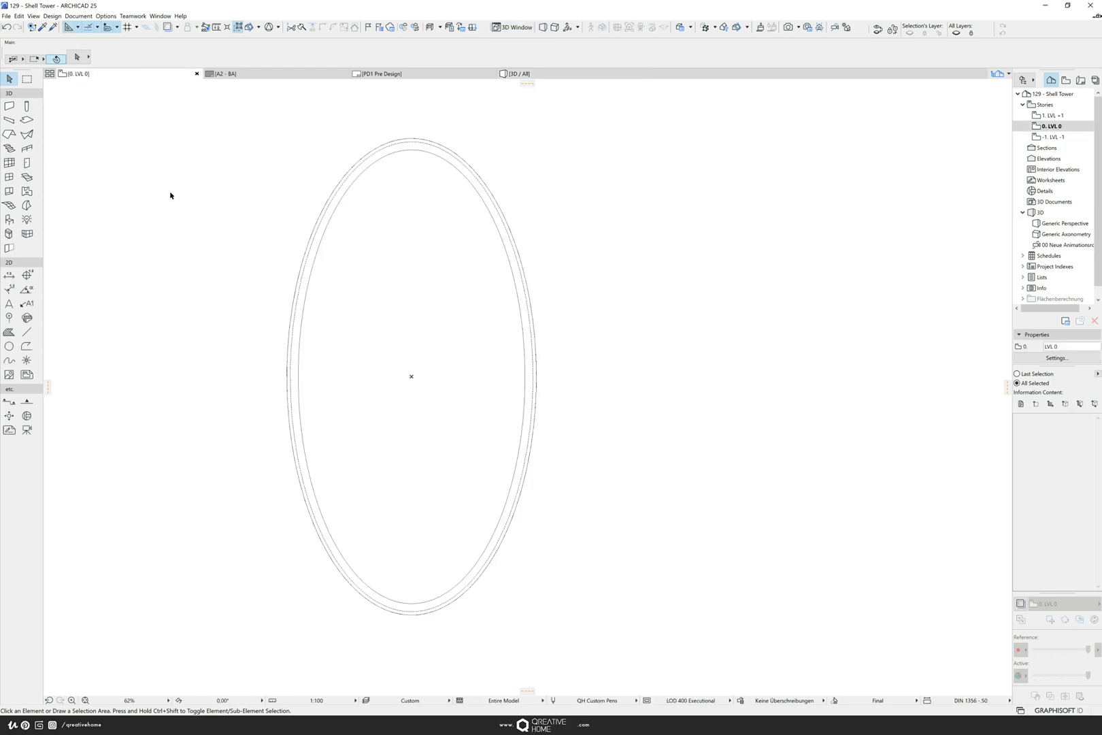
{"action": "scroll", "coordinate": [253, 231], "scroll_direction": "down", "scroll_amount": 3}
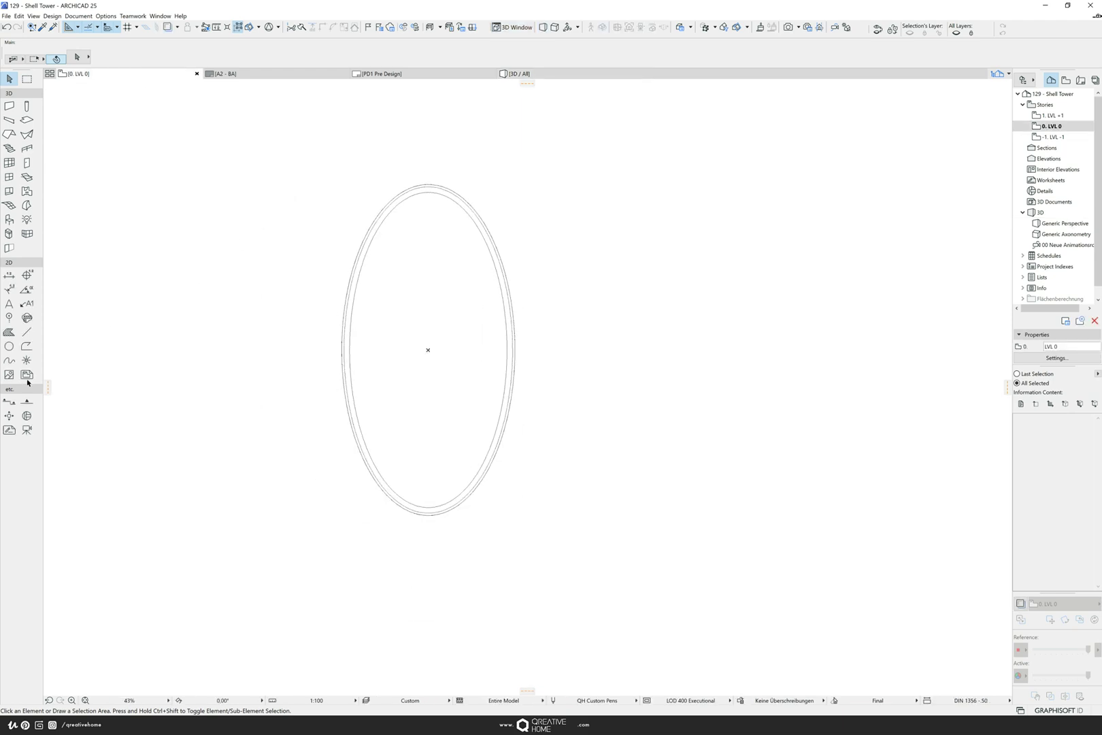
{"action": "left_click", "coordinate": [10, 402]}
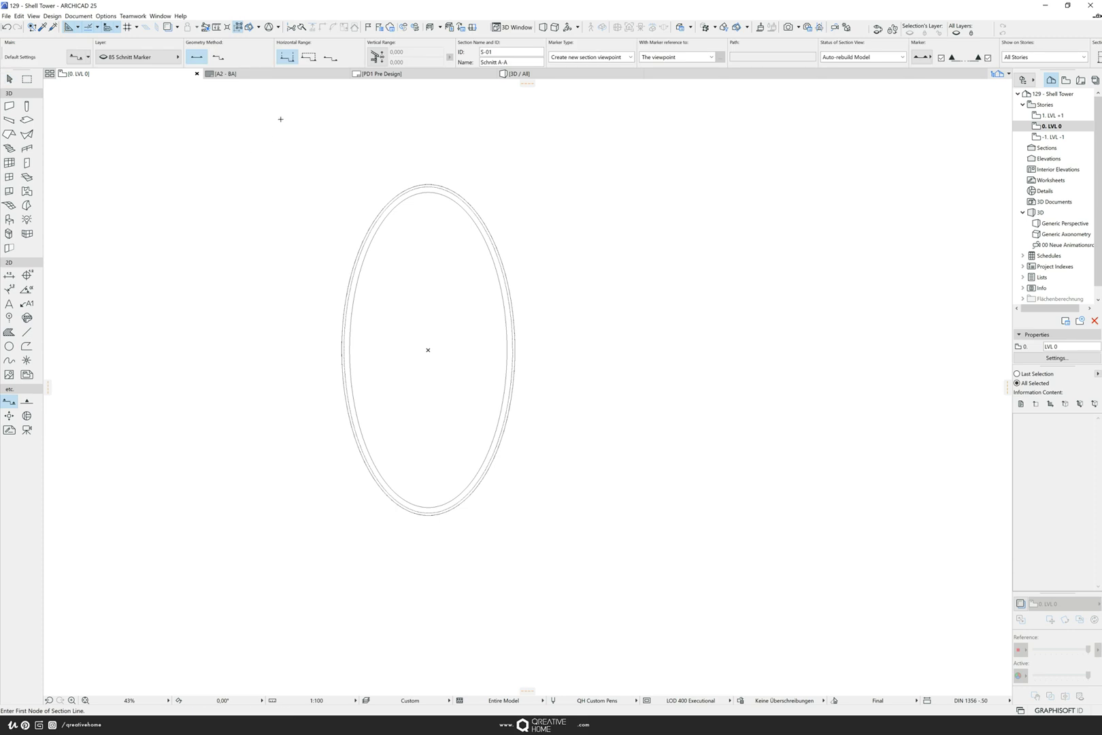
{"action": "left_click", "coordinate": [281, 324]}
{"action": "left_click", "coordinate": [258, 252]}
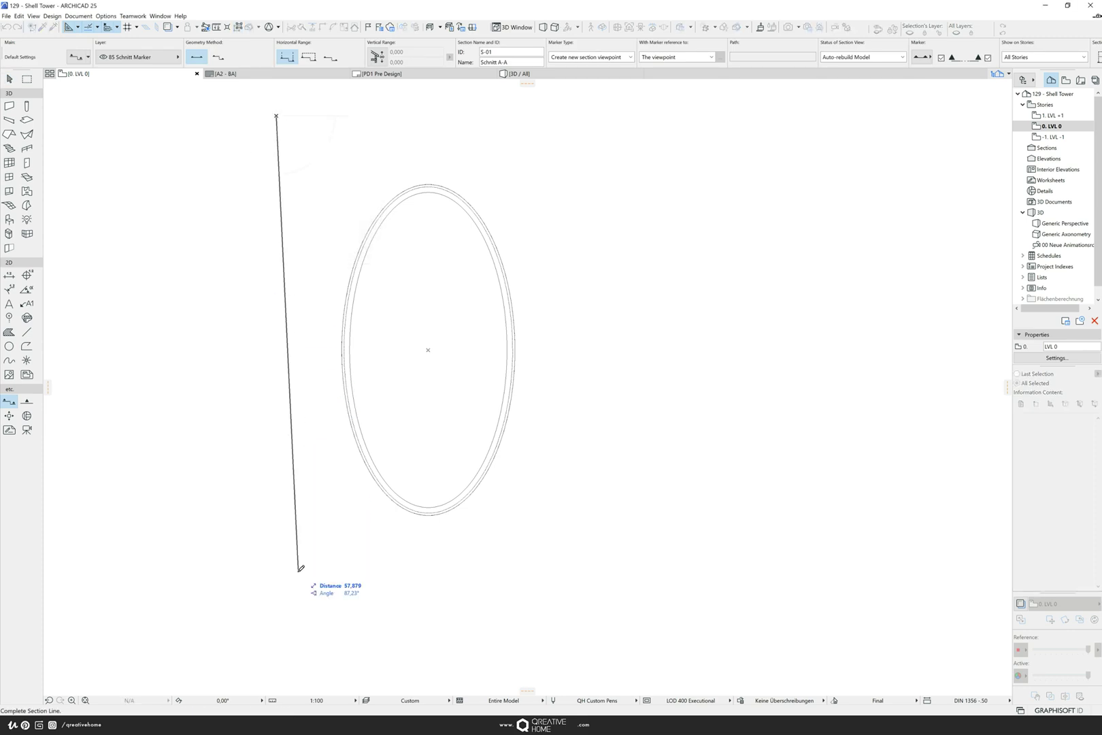
{"action": "left_click", "coordinate": [279, 577]}
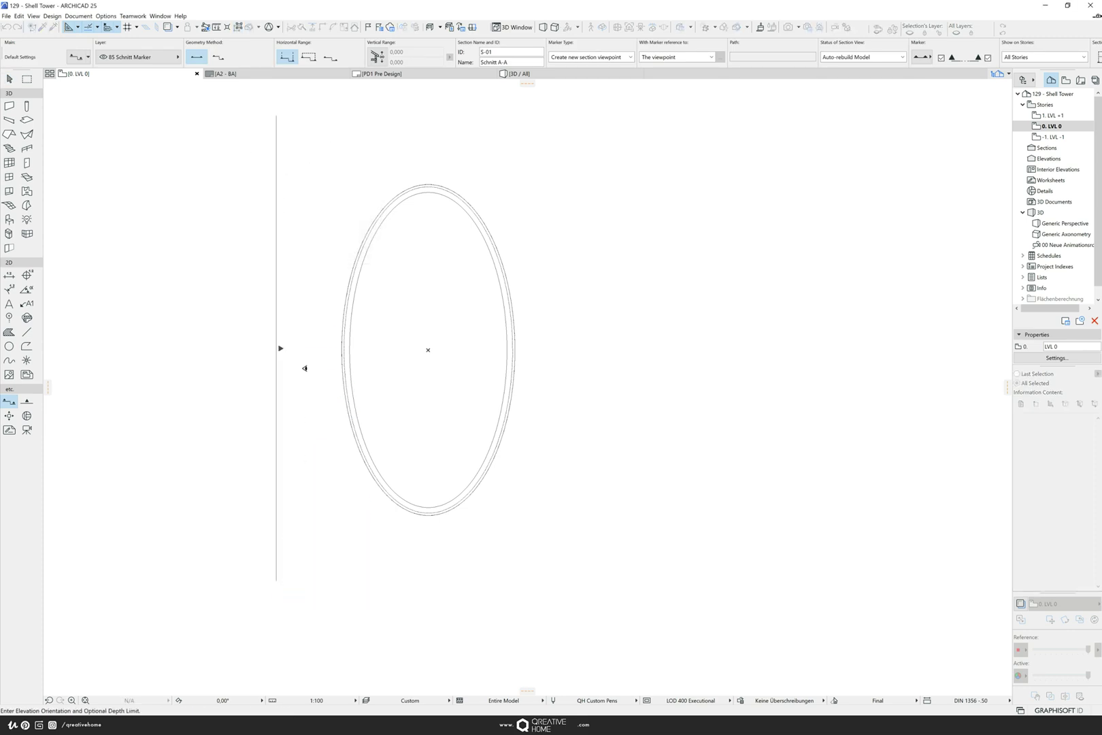
{"action": "left_click", "coordinate": [313, 340]}
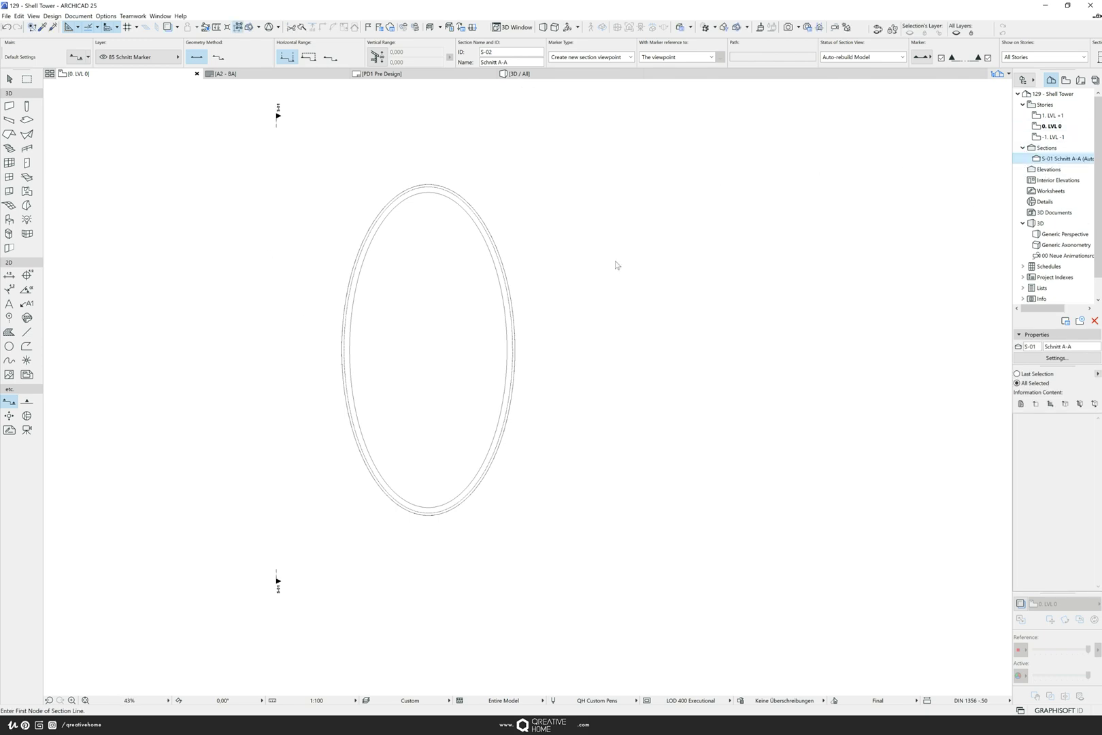
- Open section S-01 and move the elliptical shell down so its base sits on the LVL 0 line
{"action": "scroll", "coordinate": [460, 364], "scroll_direction": "down", "scroll_amount": 2}
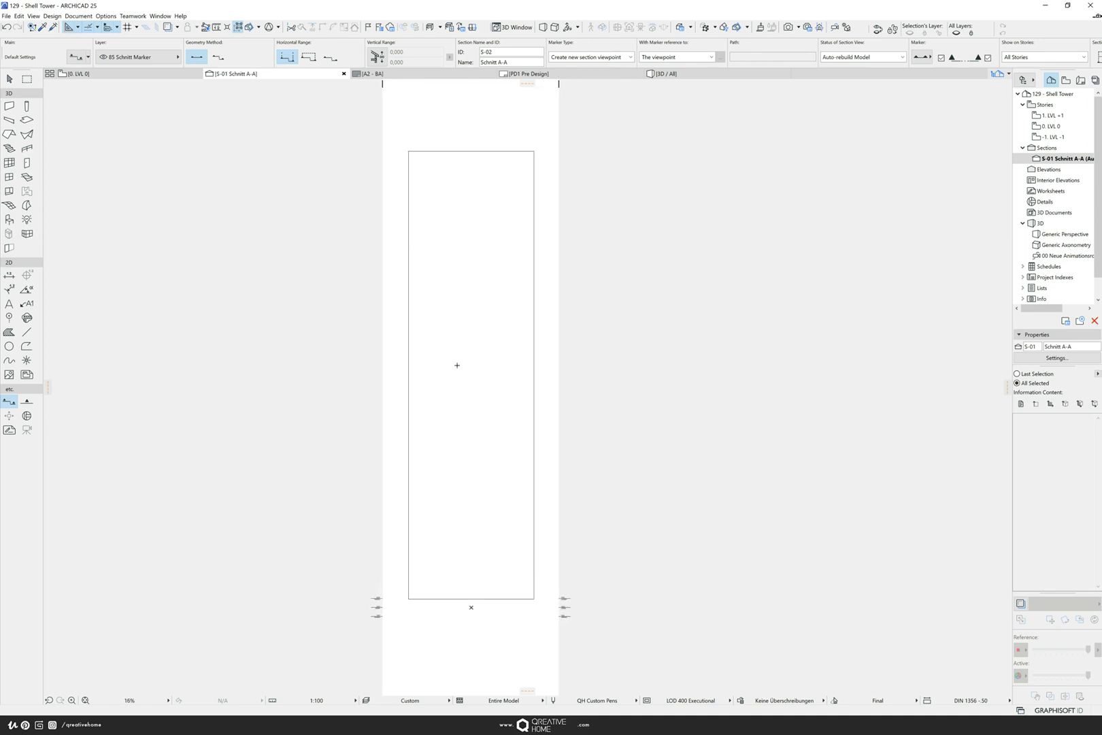
{"action": "middle_click_drag", "start_coordinate": [481, 270], "coordinate": [461, 272]}
{"action": "key", "text": "Escape"}
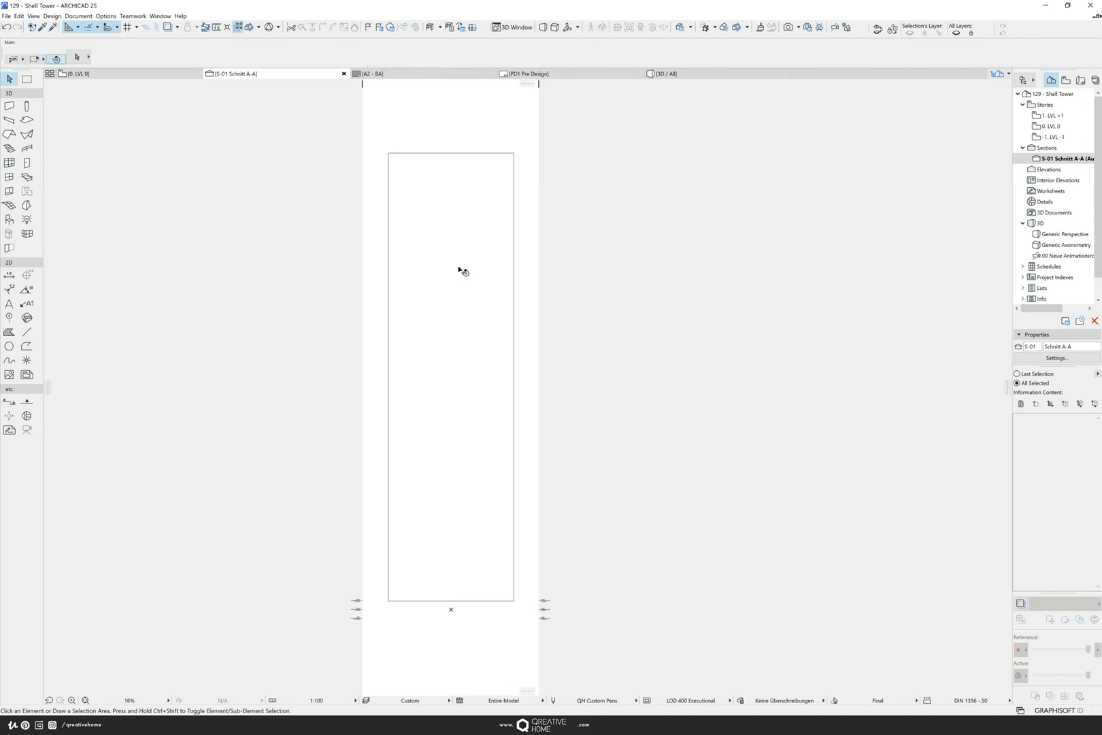
{"action": "scroll", "coordinate": [526, 647], "scroll_direction": "up", "scroll_amount": 10}
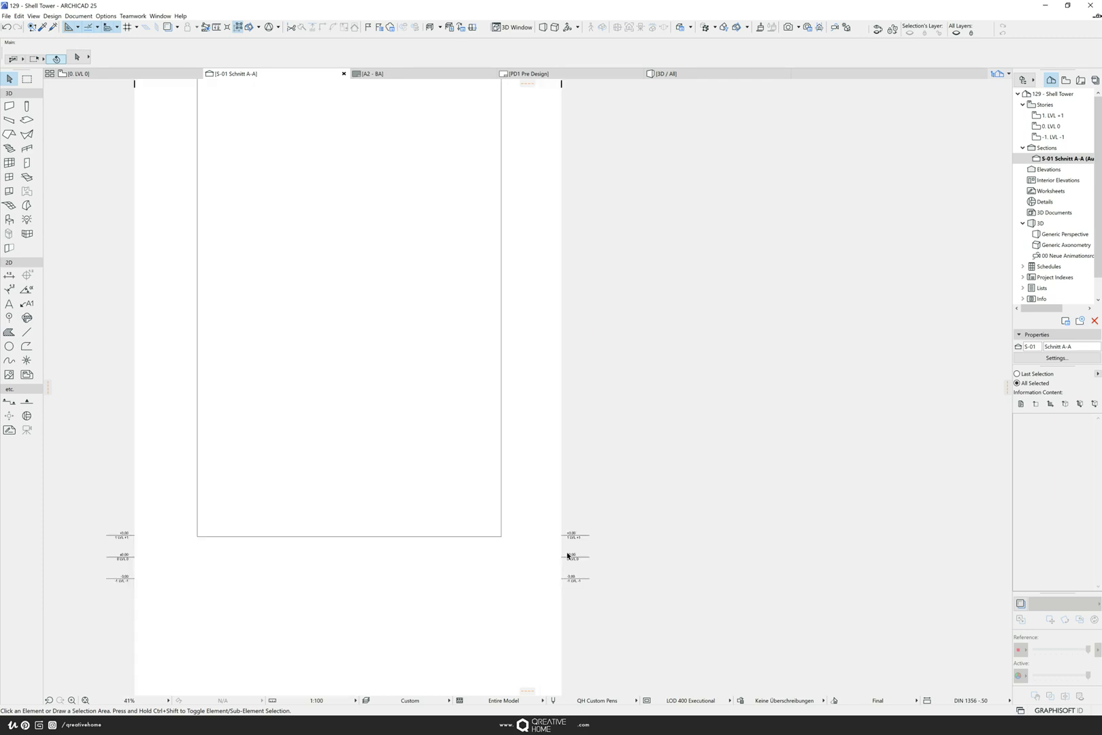
{"action": "left_click", "coordinate": [482, 506]}
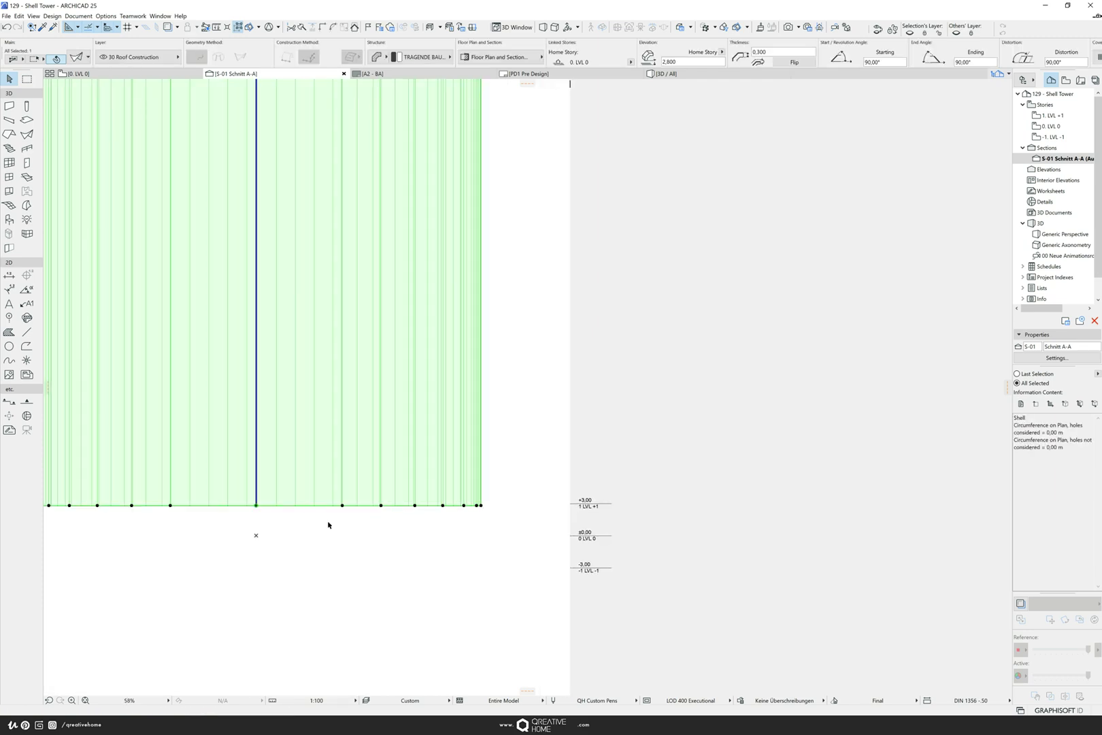
{"action": "left_click", "coordinate": [255, 505]}
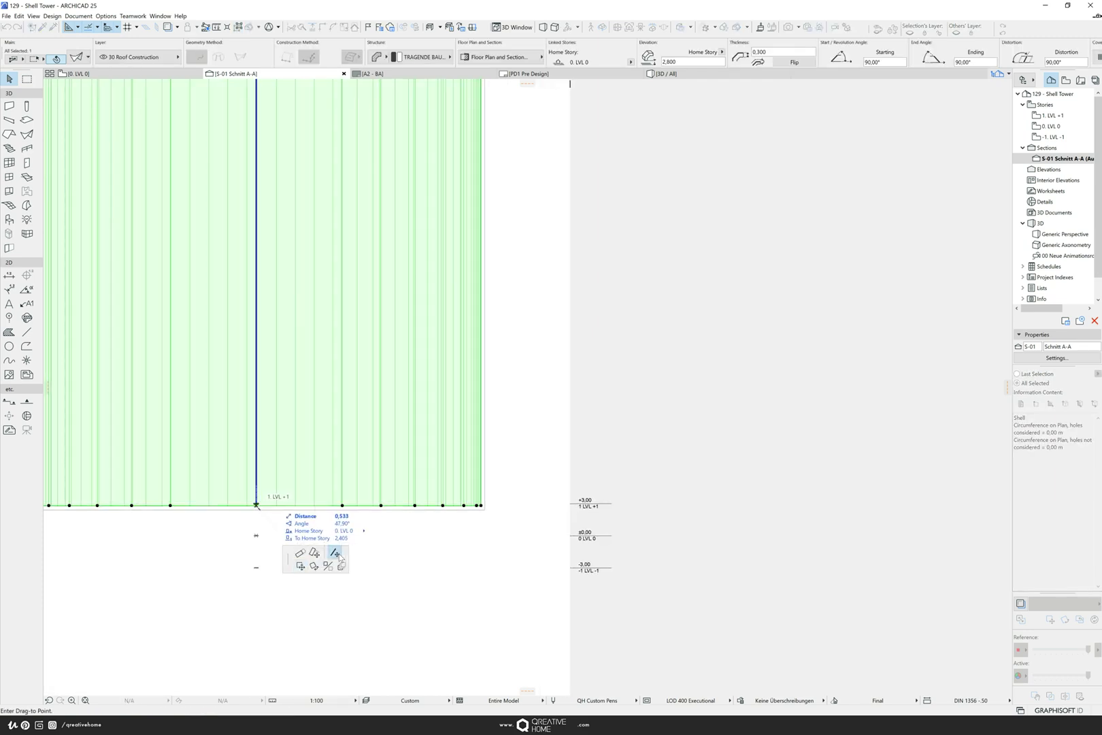
{"action": "left_click", "coordinate": [300, 566]}
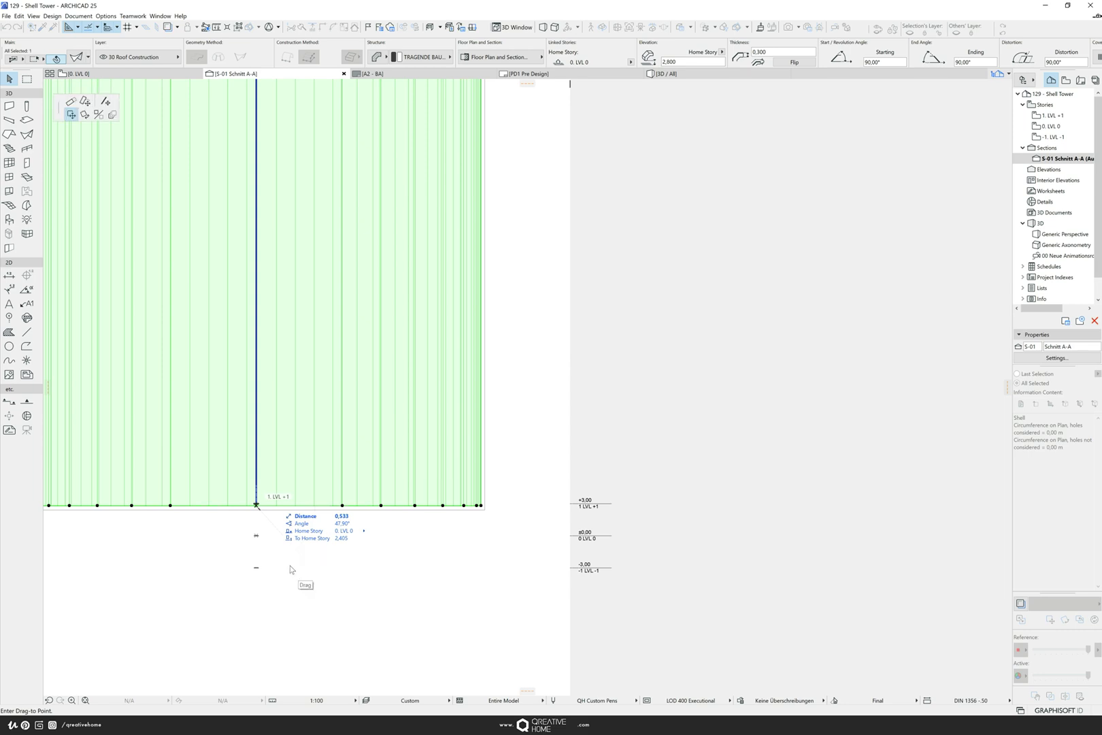
{"action": "left_click", "coordinate": [256, 535]}
{"action": "left_click", "coordinate": [325, 584]}
{"action": "scroll", "coordinate": [292, 409], "scroll_direction": "down", "scroll_amount": 5}
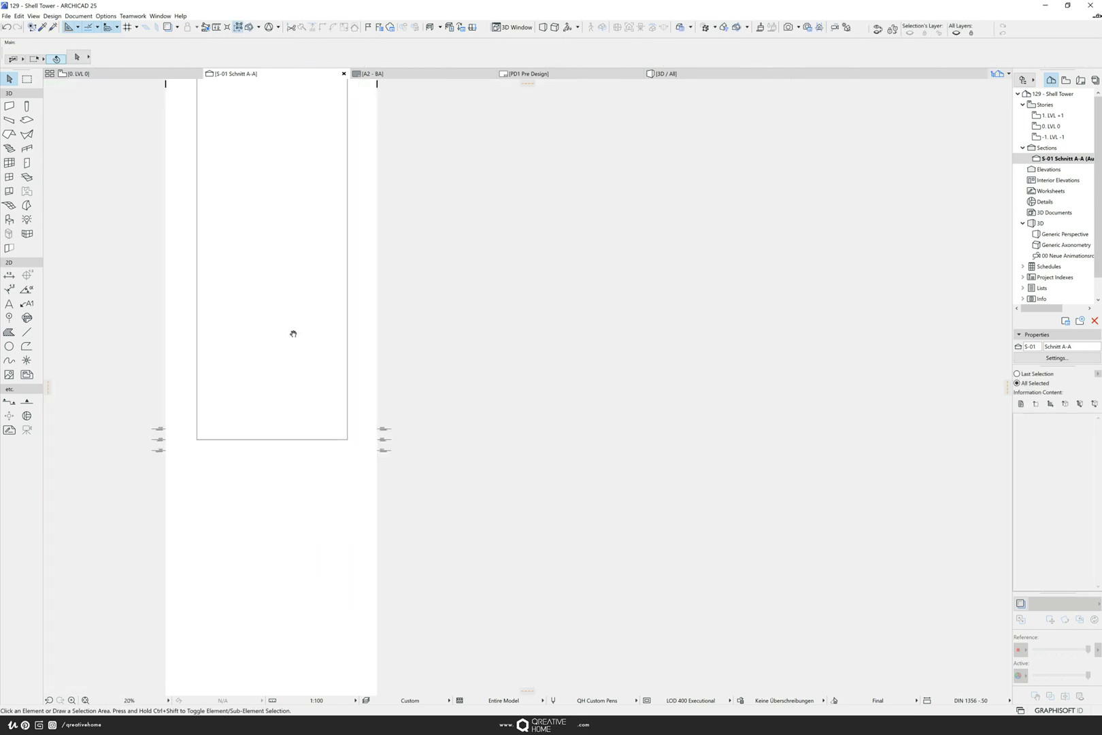
- Set up the Polyline tool with the red pen 176 for sketching in the section
{"action": "middle_click_drag", "start_coordinate": [293, 332], "coordinate": [364, 452]}
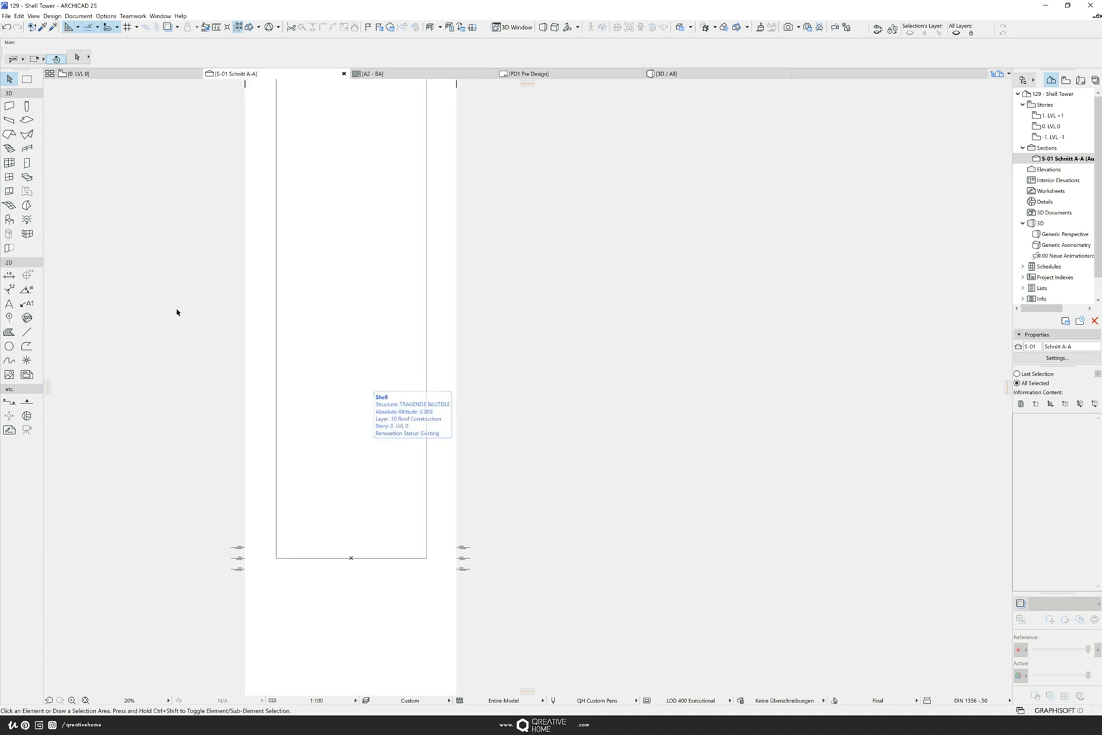
{"action": "left_click", "coordinate": [26, 347]}
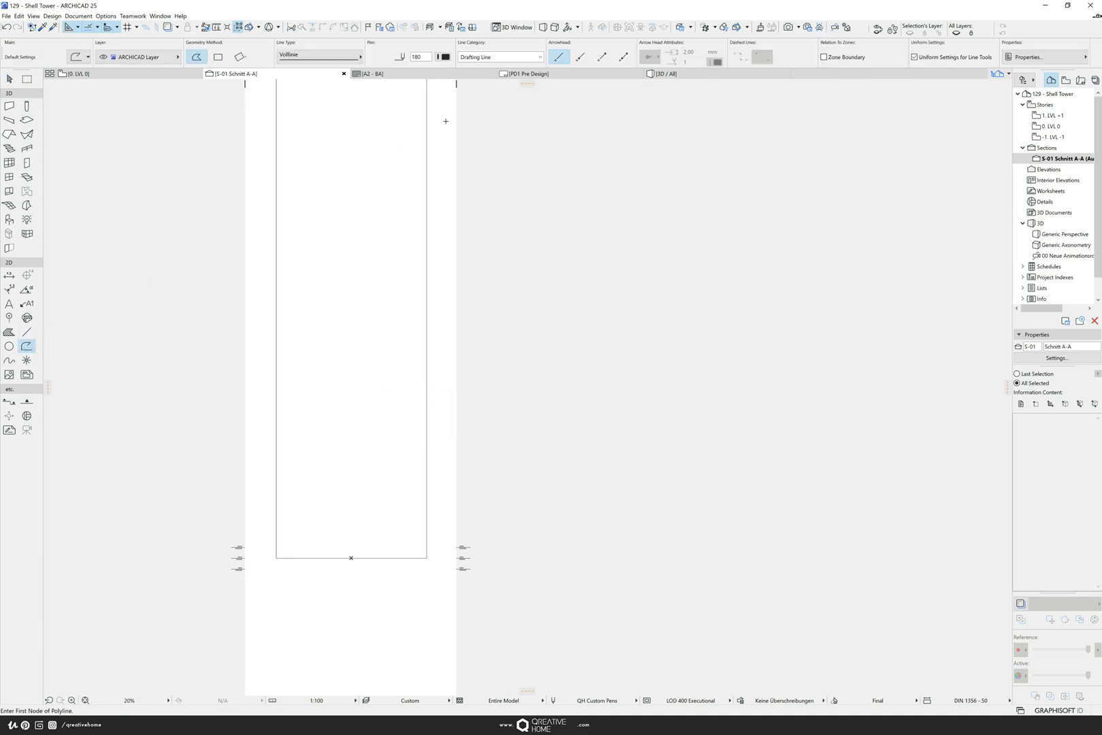
{"action": "left_click", "coordinate": [444, 57]}
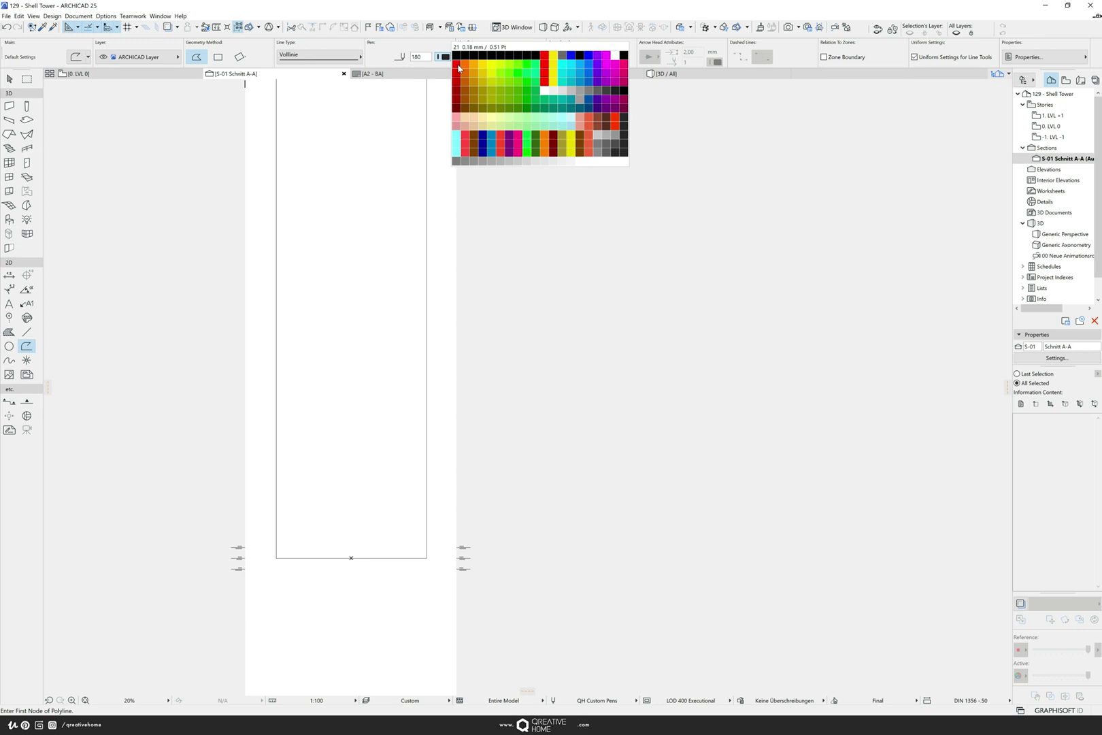
{"action": "left_click", "coordinate": [589, 133]}
- Draw and select a closed four-sided polyline, about 165.5 m around, over the shell's lower right part, its sloped top rising past the right edge
{"action": "middle_click_drag", "start_coordinate": [446, 234], "coordinate": [502, 292]}
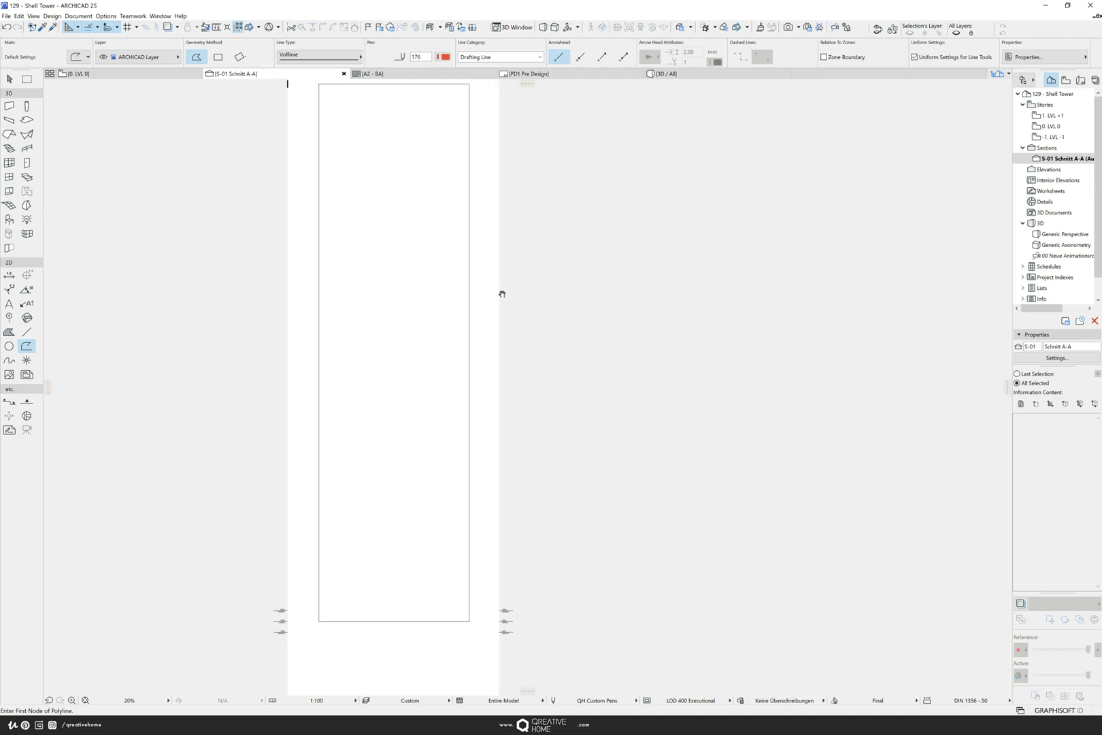
{"action": "middle_click_drag", "start_coordinate": [462, 639], "coordinate": [488, 607]}
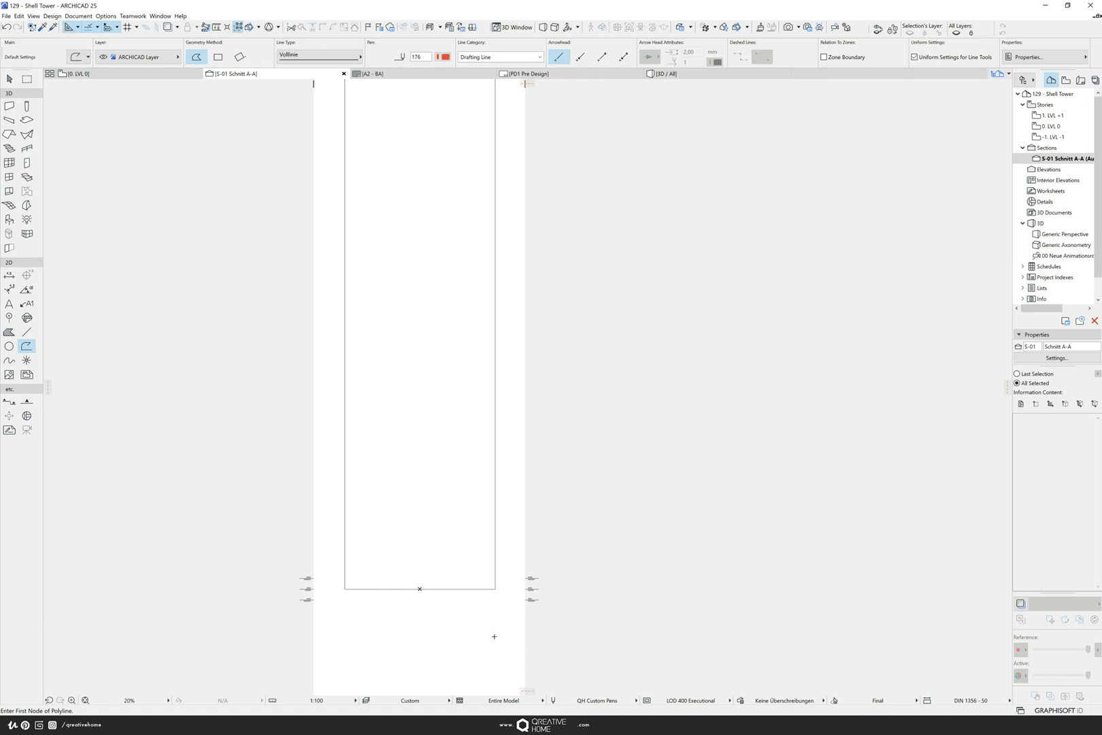
{"action": "scroll", "coordinate": [482, 591], "scroll_direction": "up", "scroll_amount": 2}
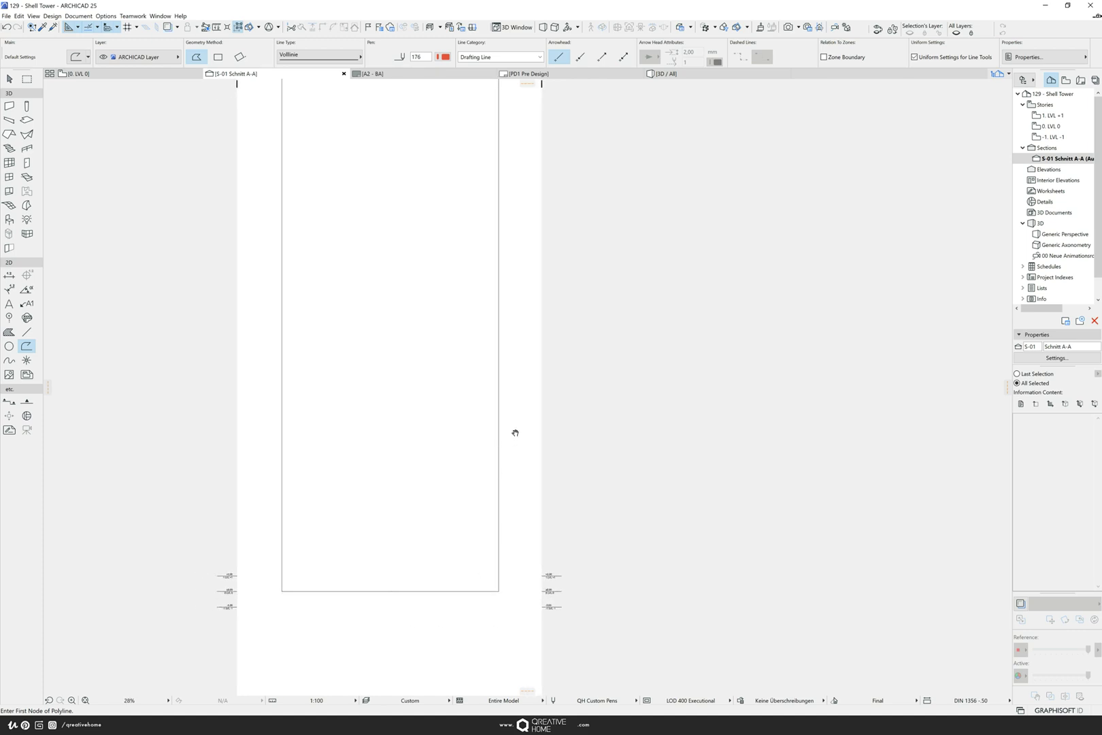
{"action": "middle_click_drag", "start_coordinate": [515, 433], "coordinate": [553, 436]}
{"action": "scroll", "coordinate": [552, 432], "scroll_direction": "down", "scroll_amount": 3}
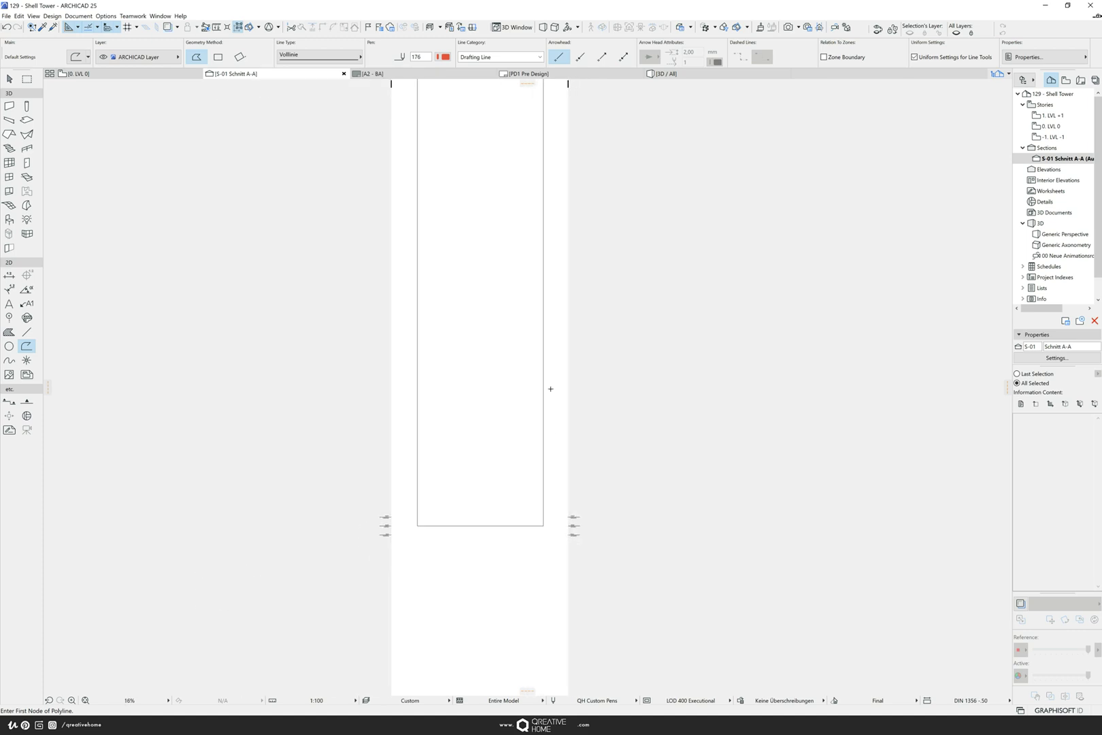
{"action": "mouse_move", "coordinate": [551, 388]}
{"action": "middle_mouse_down"}
{"action": "mouse_move", "coordinate": [524, 471]}
{"action": "mouse_move", "coordinate": [505, 474]}
{"action": "middle_mouse_up"}
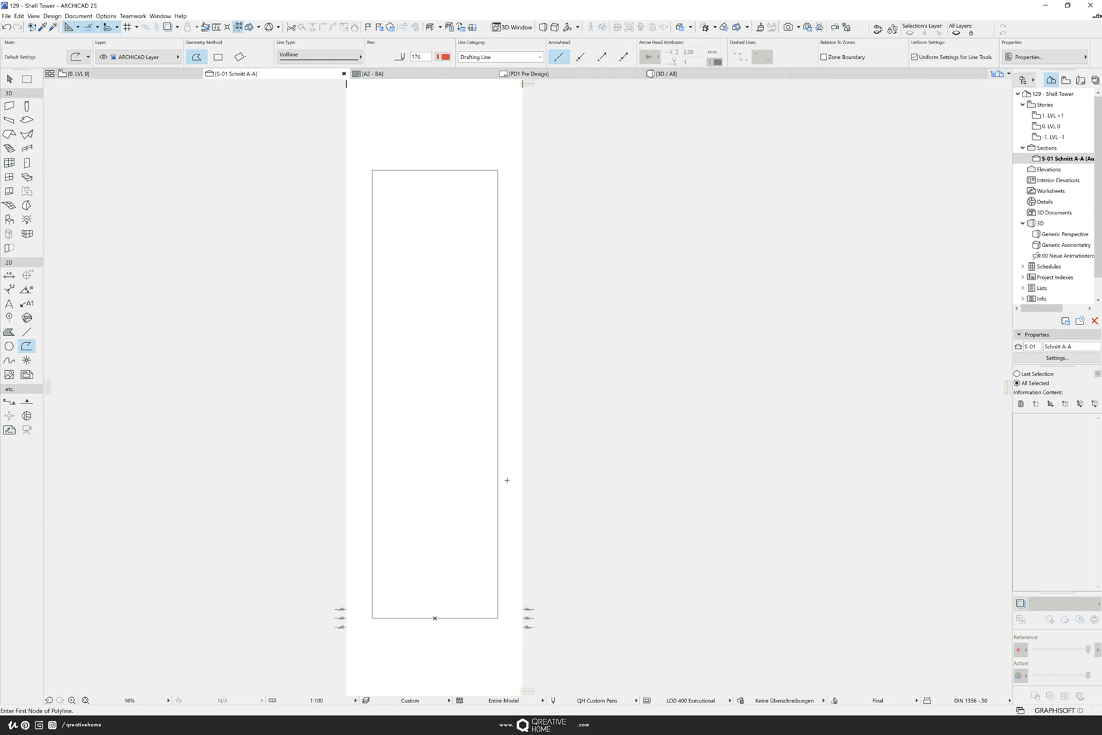
{"action": "left_click", "coordinate": [506, 470]}
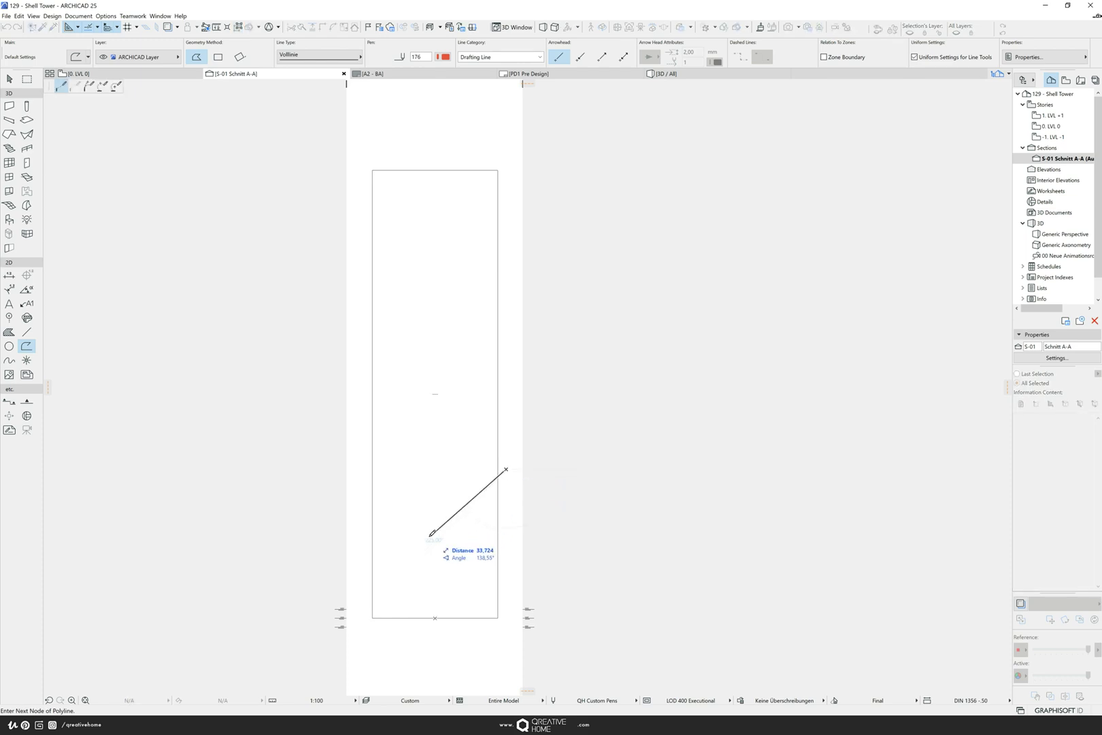
{"action": "left_click", "coordinate": [414, 544]}
{"action": "left_click", "coordinate": [415, 650]}
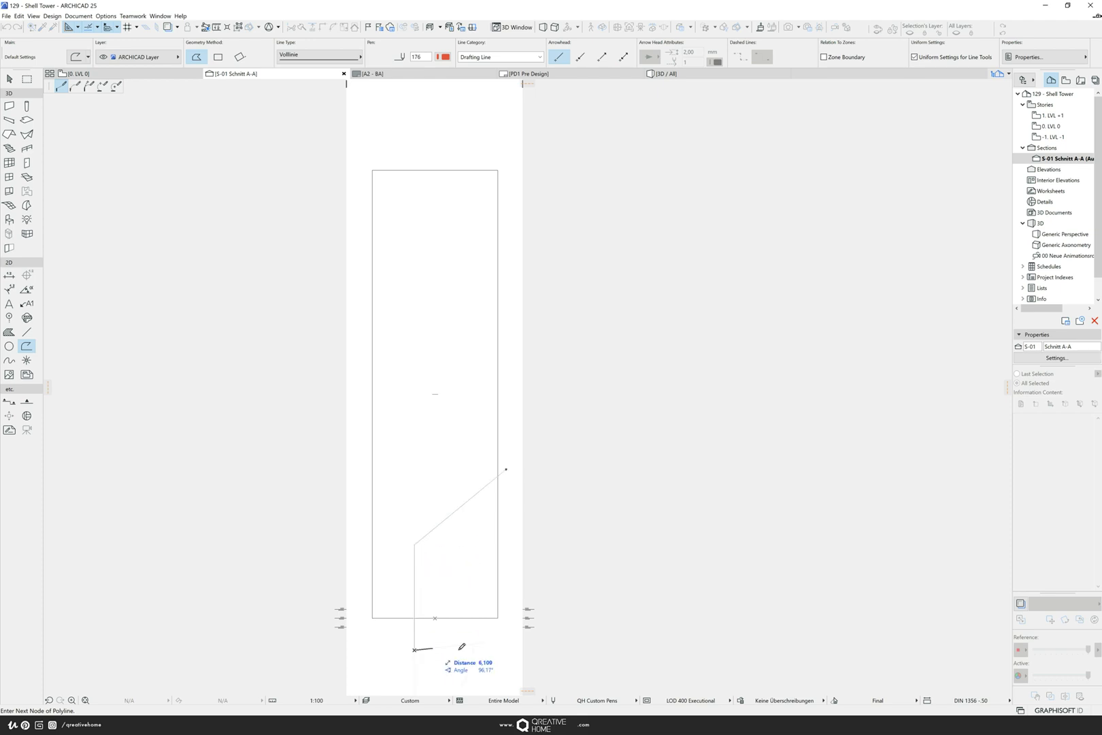
{"action": "left_click", "coordinate": [504, 650]}
{"action": "left_click", "coordinate": [506, 469]}
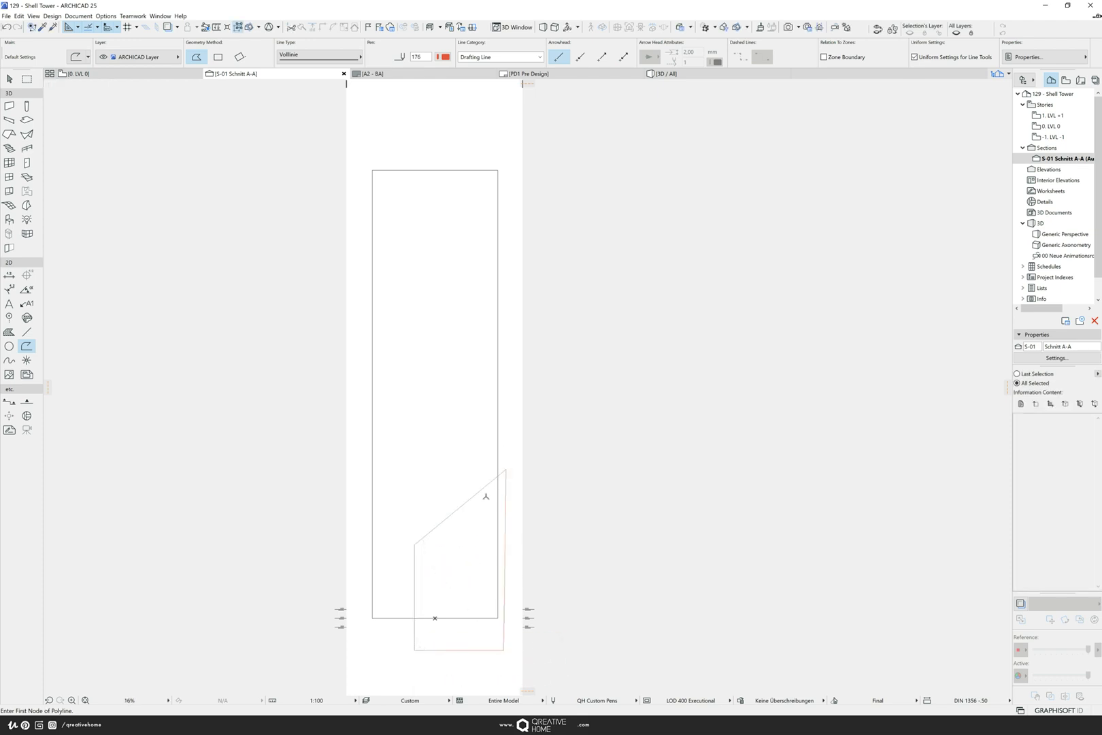
{"action": "key", "text": "Escape"}
{"action": "left_click", "coordinate": [414, 545]}
- Try a fillet with radius 5 on the polyline's upper-left corner
{"action": "left_click", "coordinate": [415, 545]}
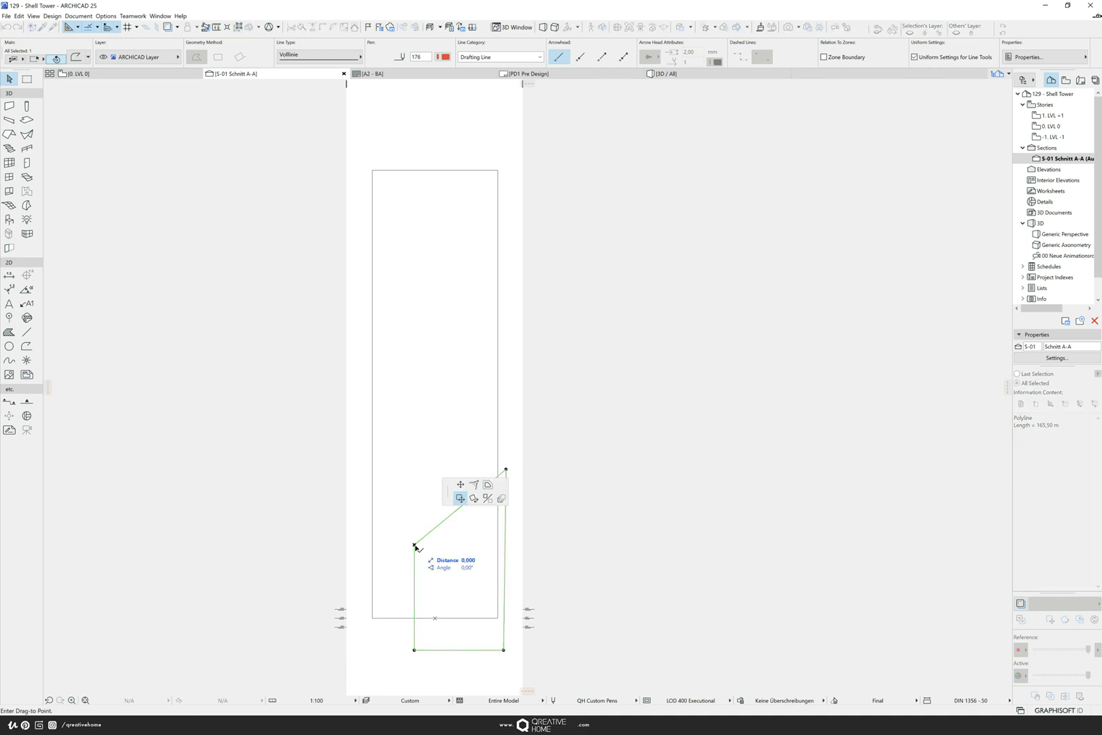
{"action": "left_click", "coordinate": [476, 487]}
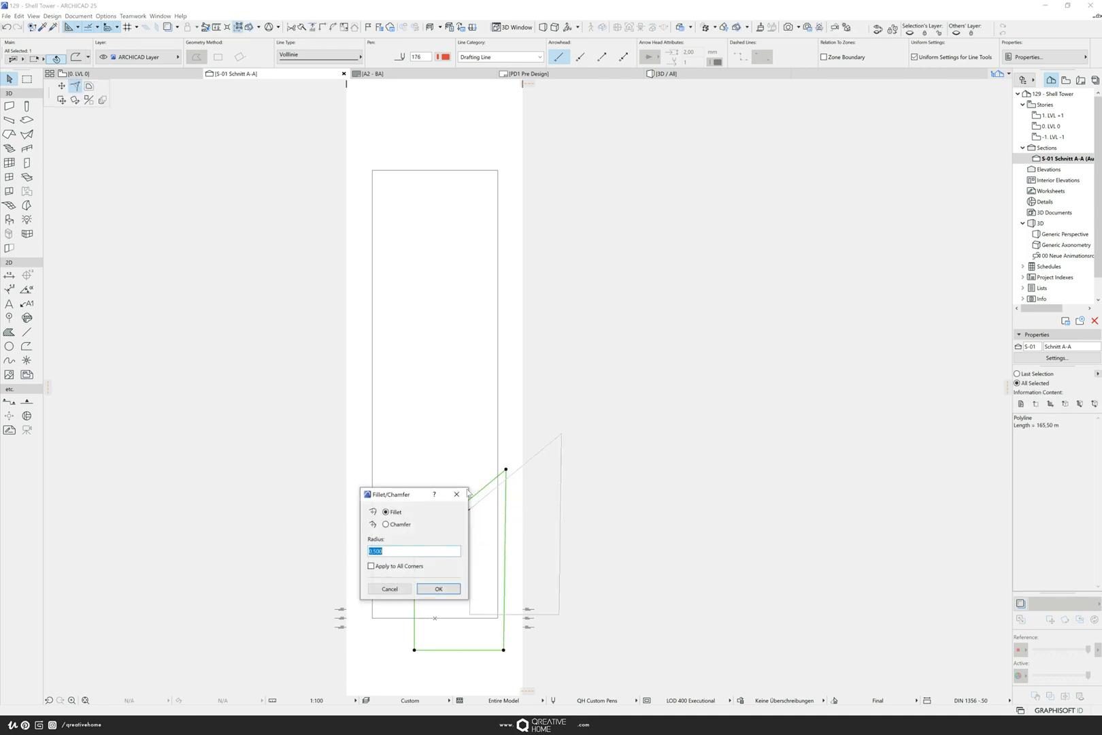
{"action": "left_click_drag", "start_coordinate": [397, 493], "coordinate": [360, 353]}
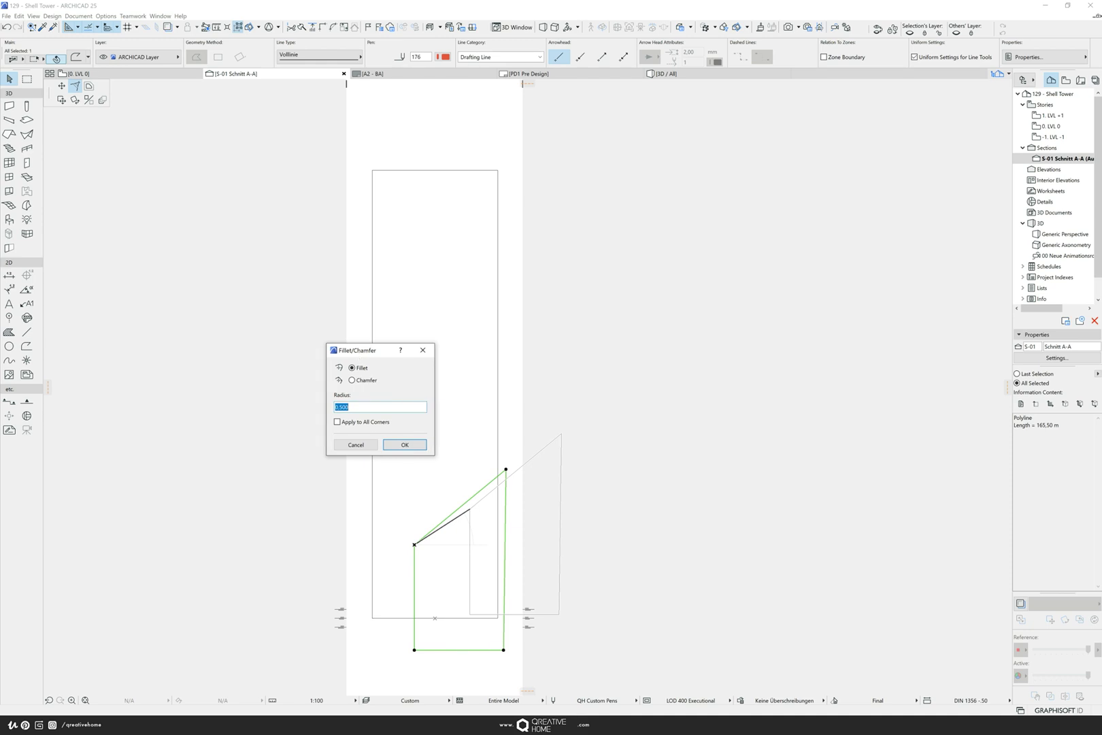
{"action": "type", "text": "5"}
{"action": "left_click", "coordinate": [418, 445]}
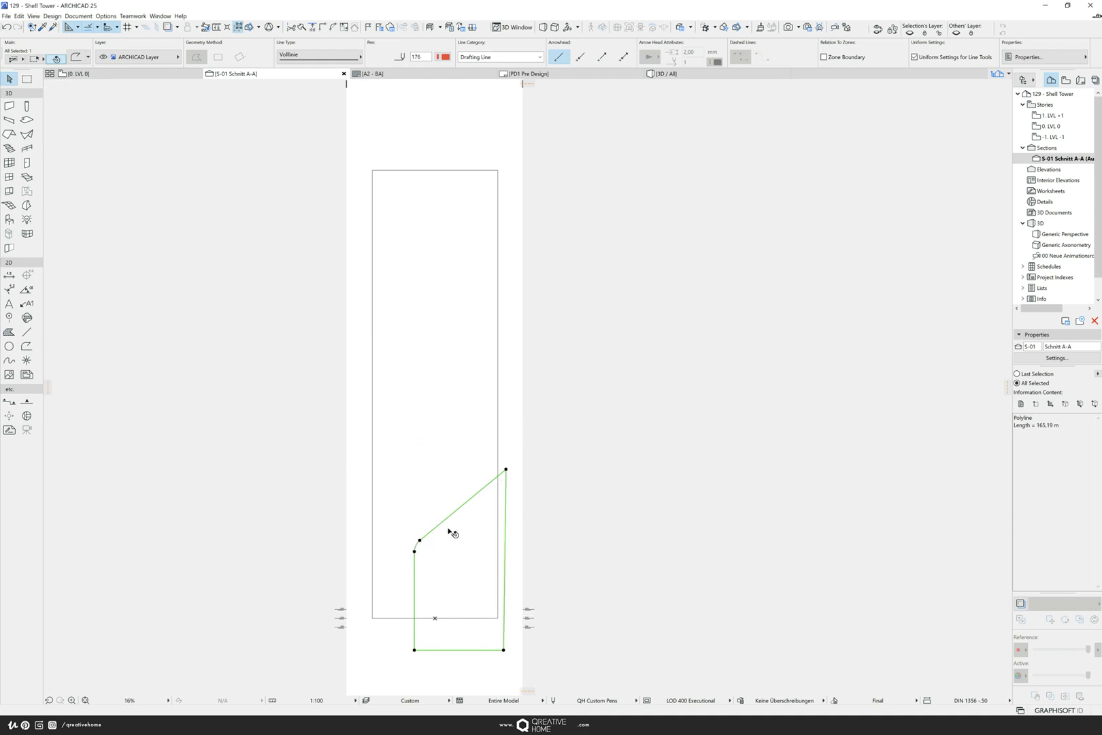
{"action": "key", "text": "ctrl+z"}
- Fillet the polyline's upper-left corner with a radius of 10
{"action": "left_click", "coordinate": [415, 543]}
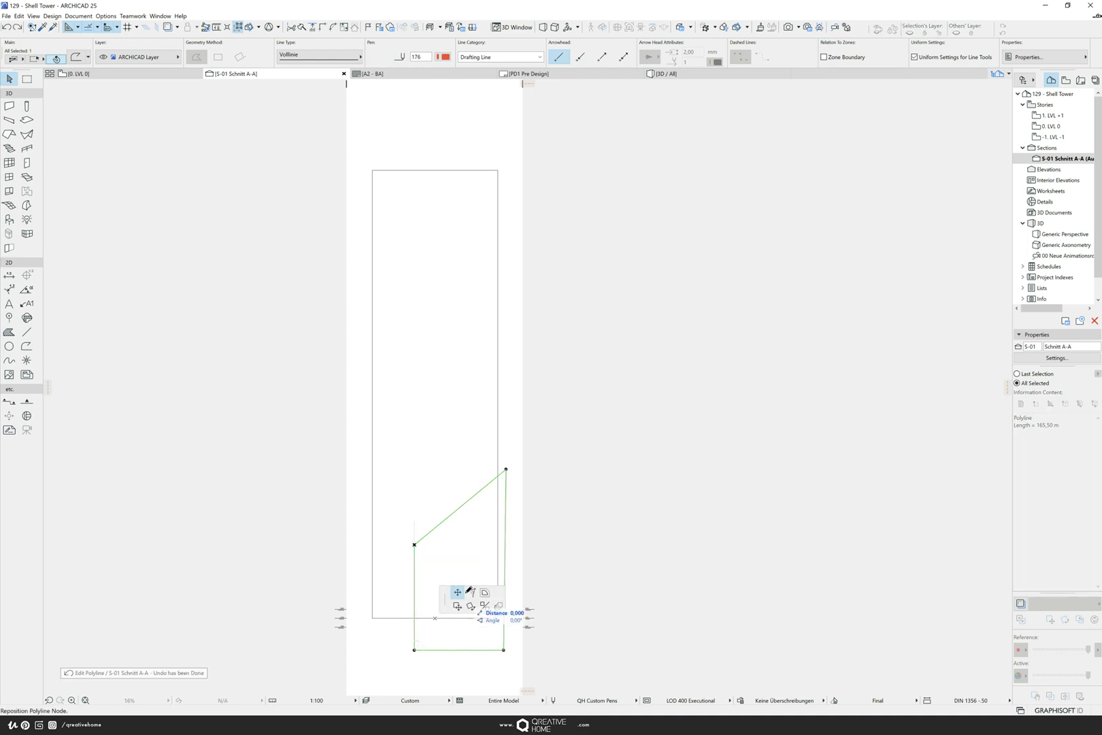
{"action": "left_click", "coordinate": [471, 592]}
{"action": "type", "text": "10"}
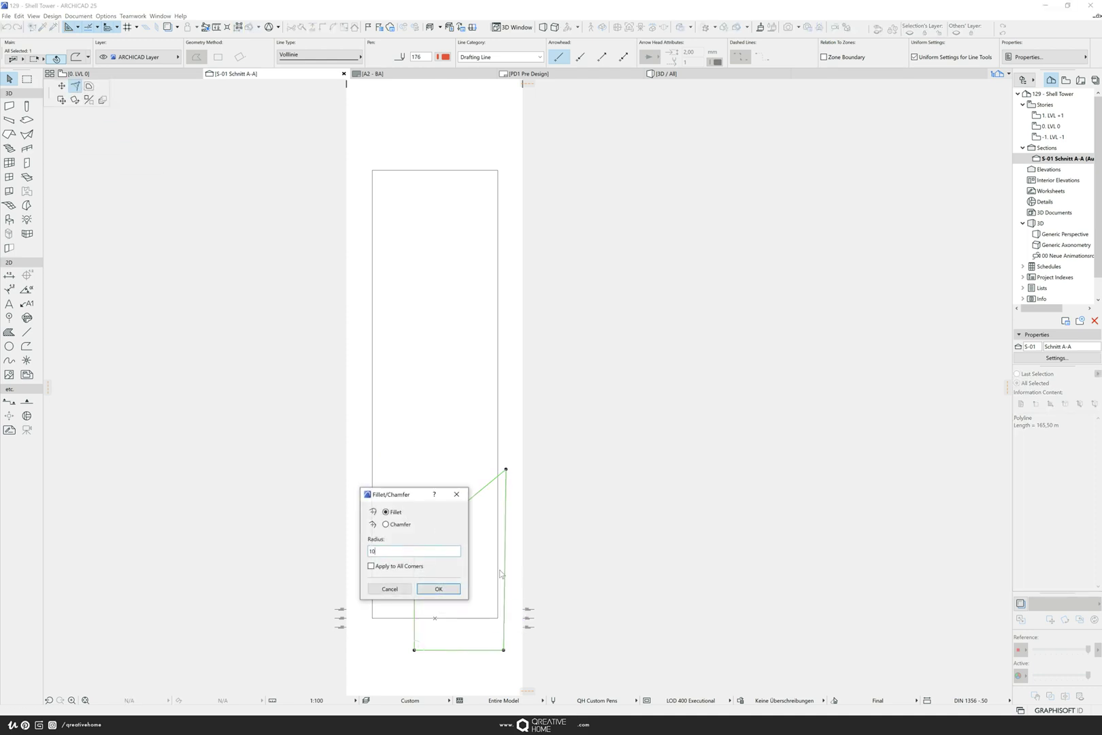
{"action": "left_click", "coordinate": [447, 590]}
{"action": "left_click", "coordinate": [589, 421]}
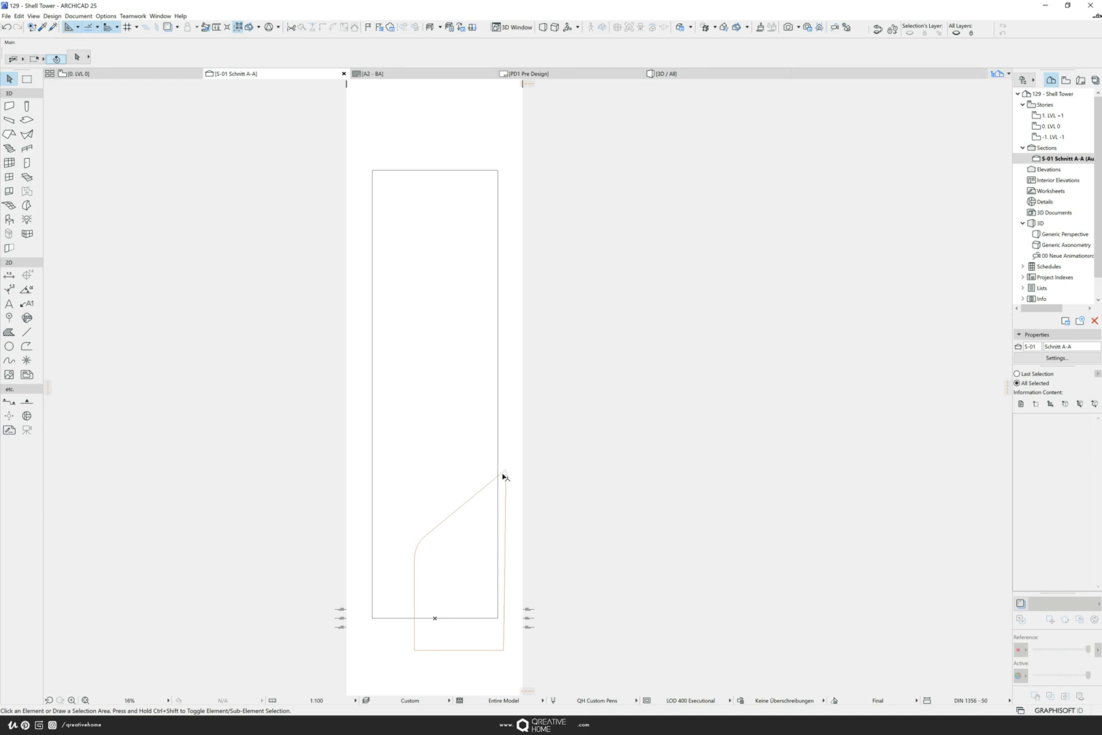
- Trim away the polyline's right side outside the shell and select the remaining open polyline
{"action": "scroll", "coordinate": [504, 477], "scroll_direction": "up", "scroll_amount": 3}
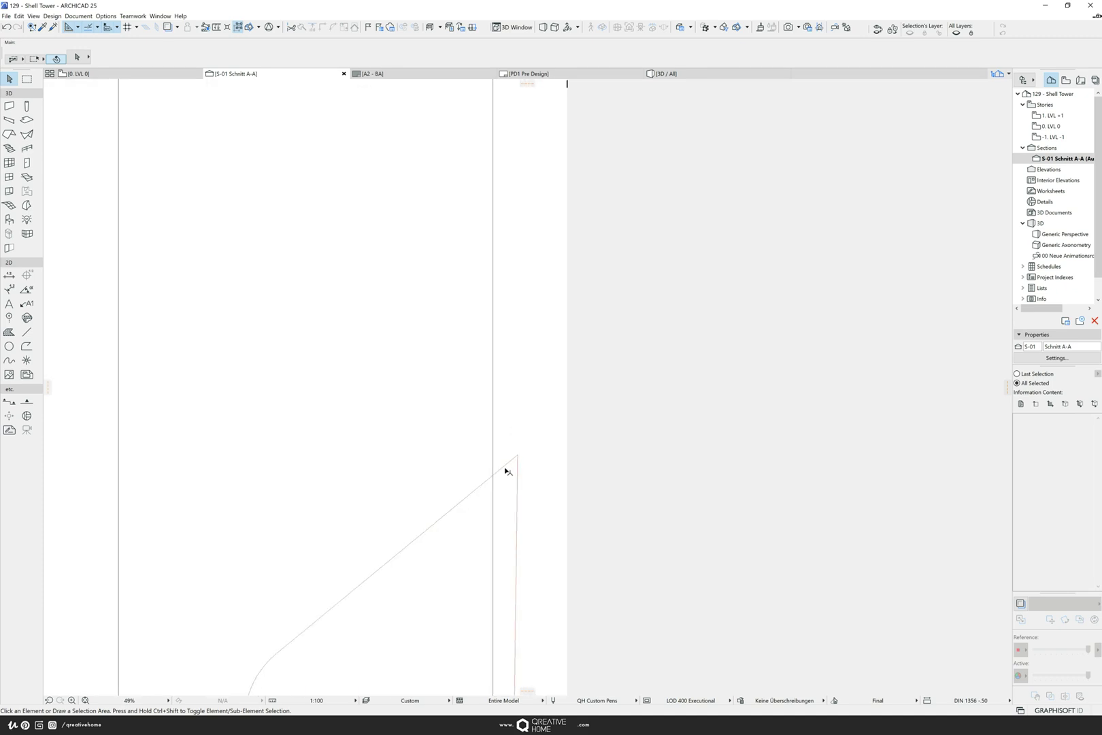
{"action": "left_click", "coordinate": [517, 471], "text": "ctrl"}
{"action": "left_click", "coordinate": [513, 461]}
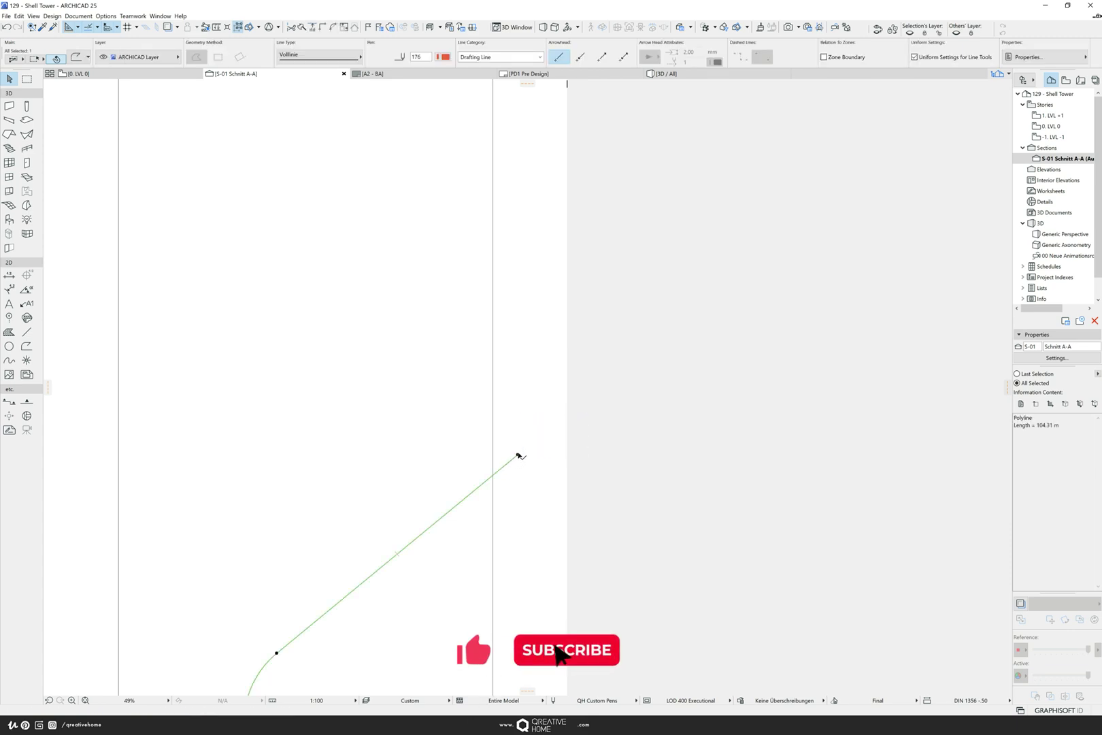
- Insert a node where the sloped segment crosses the shell's right edge and move the polyline's upper end node about 3.3 m upward
{"action": "left_click", "coordinate": [517, 454]}
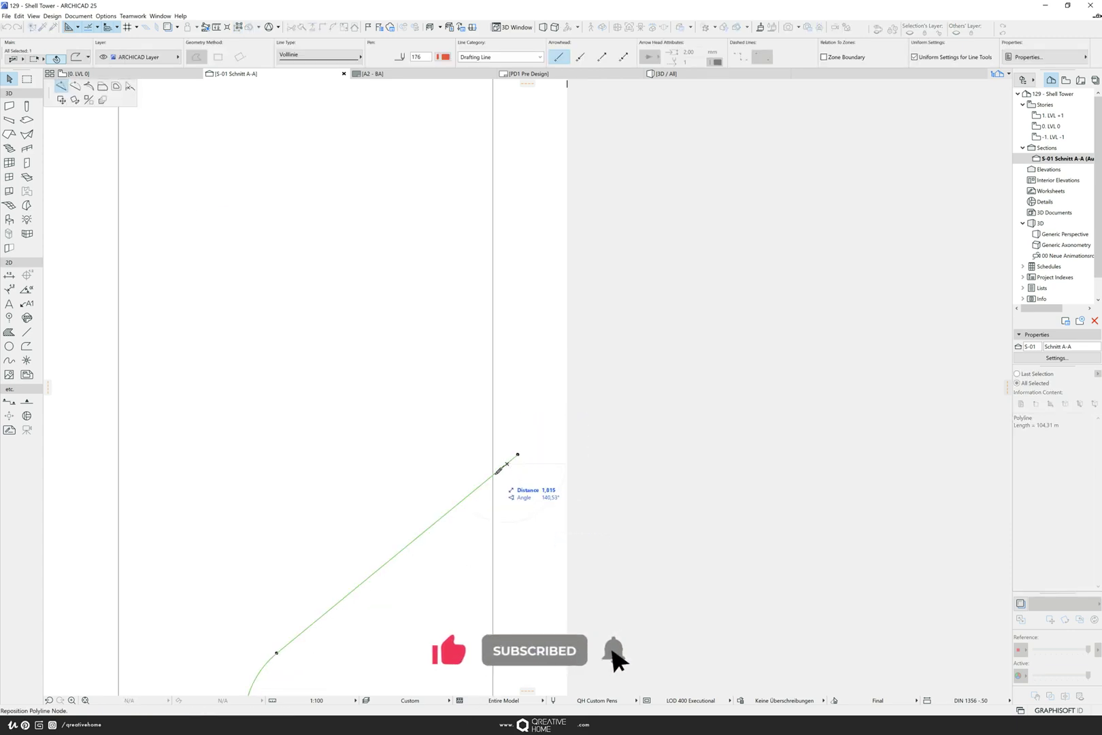
{"action": "left_click", "coordinate": [492, 475]}
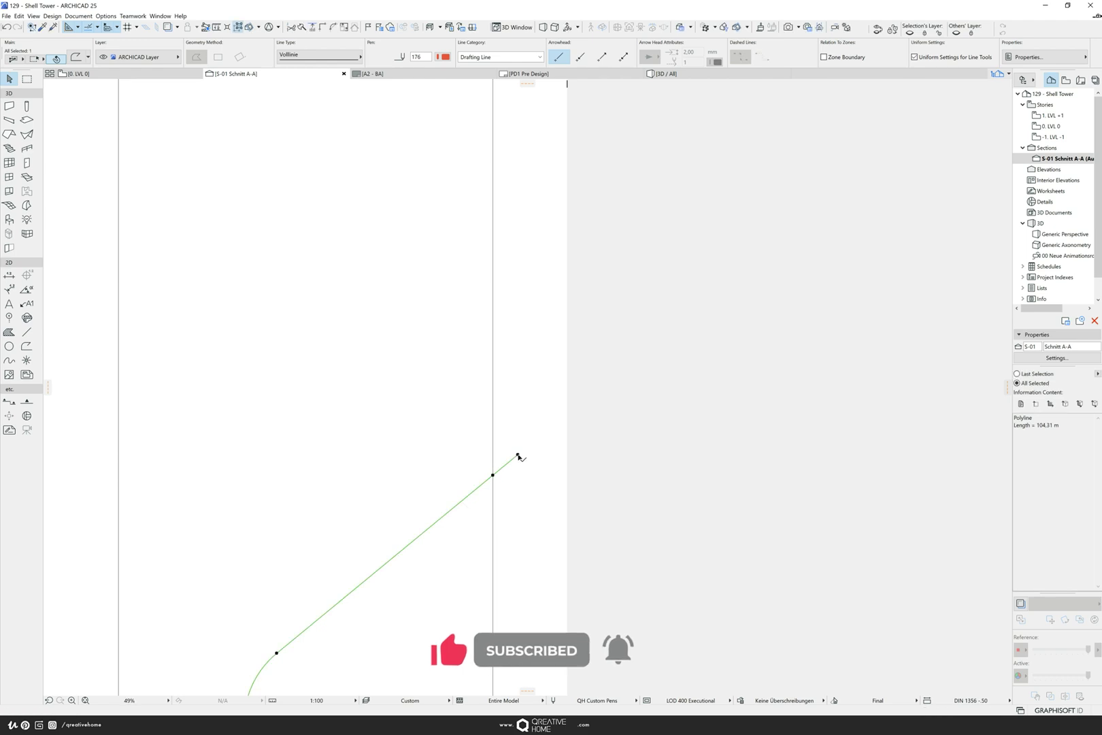
{"action": "left_click", "coordinate": [518, 455]}
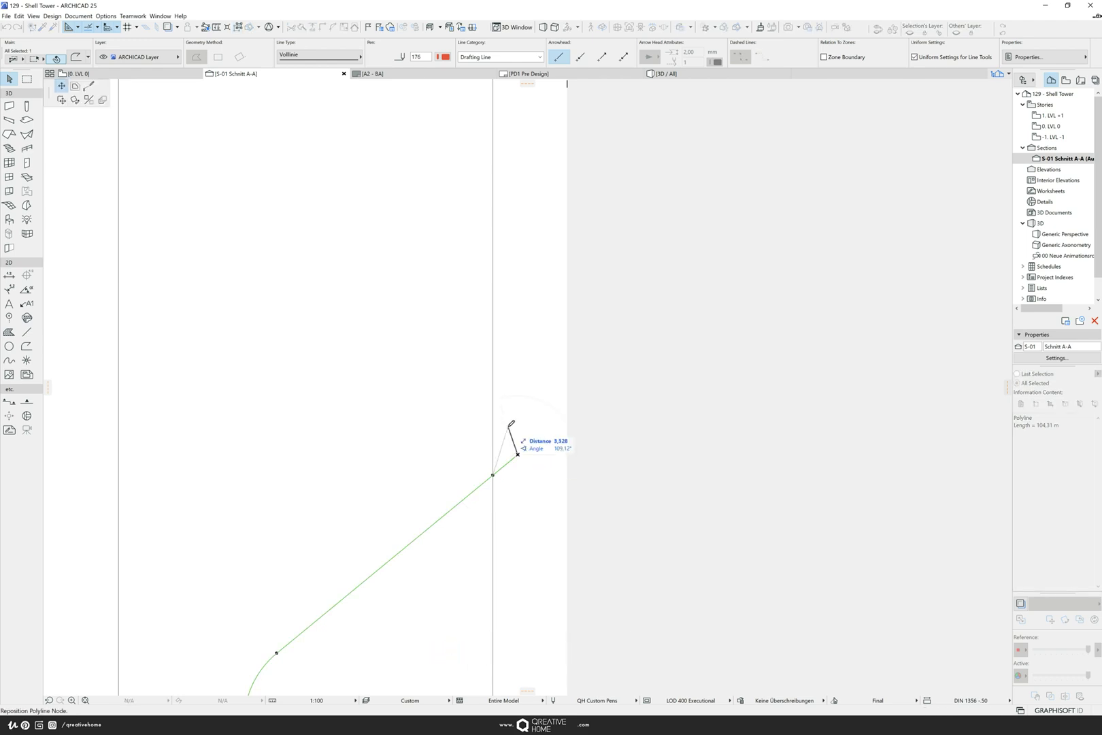
{"action": "left_click", "coordinate": [508, 424]}
- Fillet the new polyline corner at the shell's right edge with a radius of 10
{"action": "left_click", "coordinate": [493, 475]}
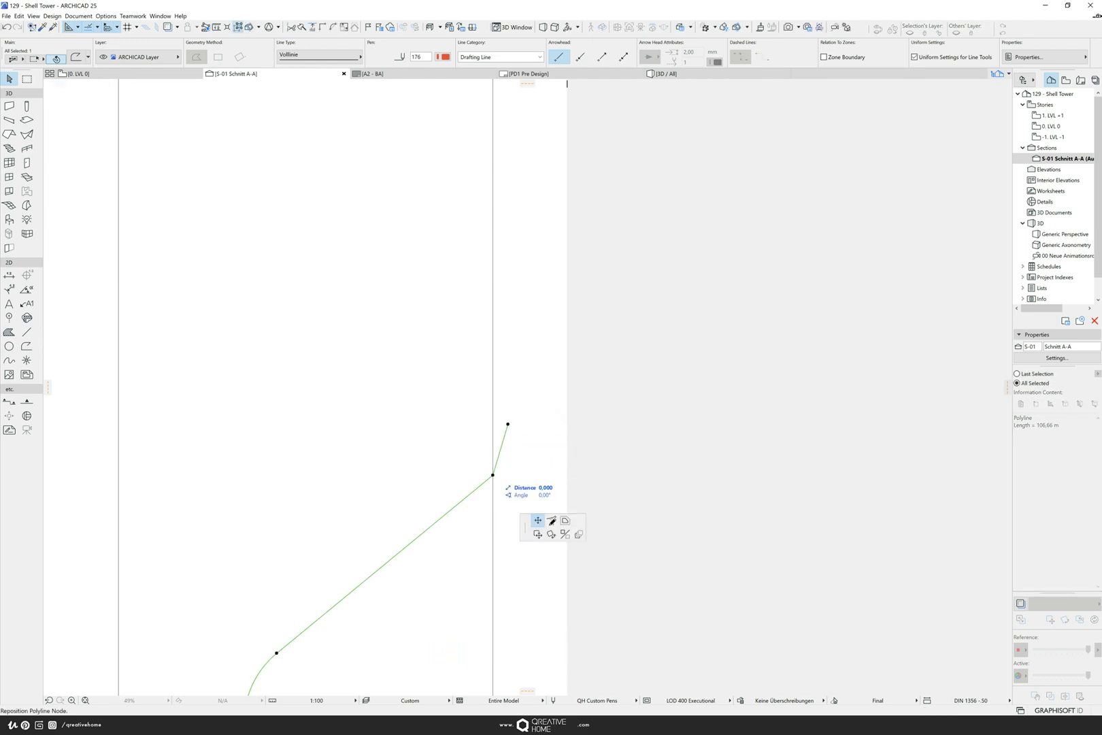
{"action": "left_click", "coordinate": [551, 521]}
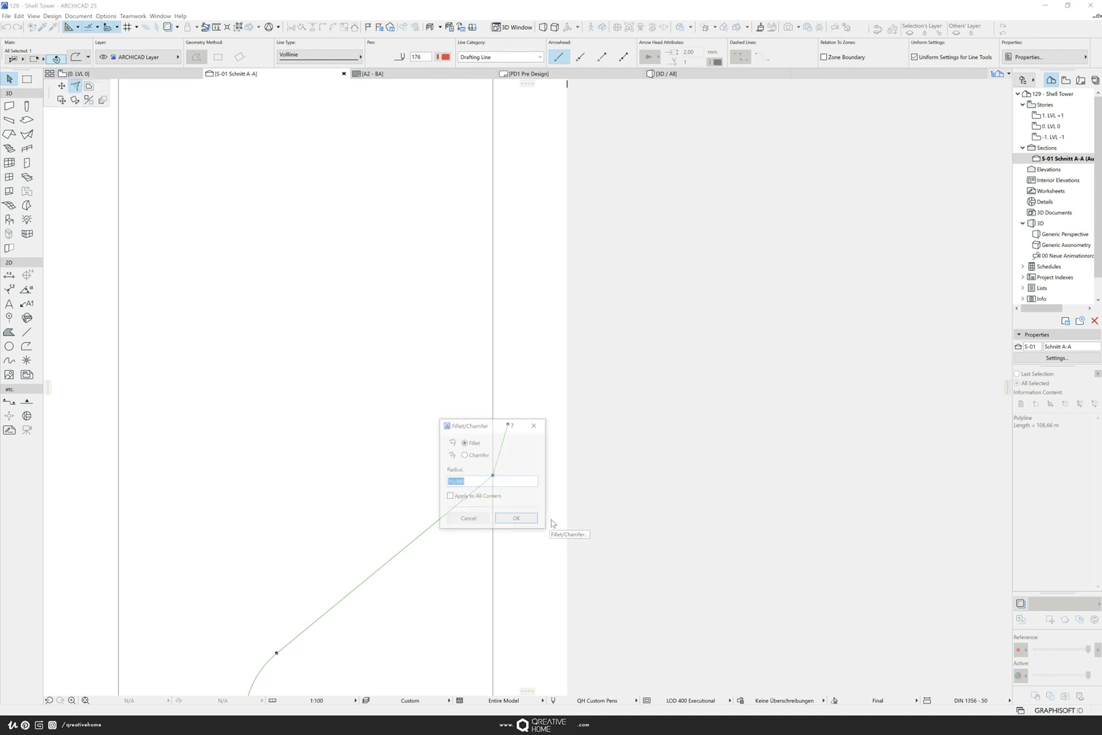
{"action": "left_click_drag", "start_coordinate": [492, 424], "coordinate": [612, 395]}
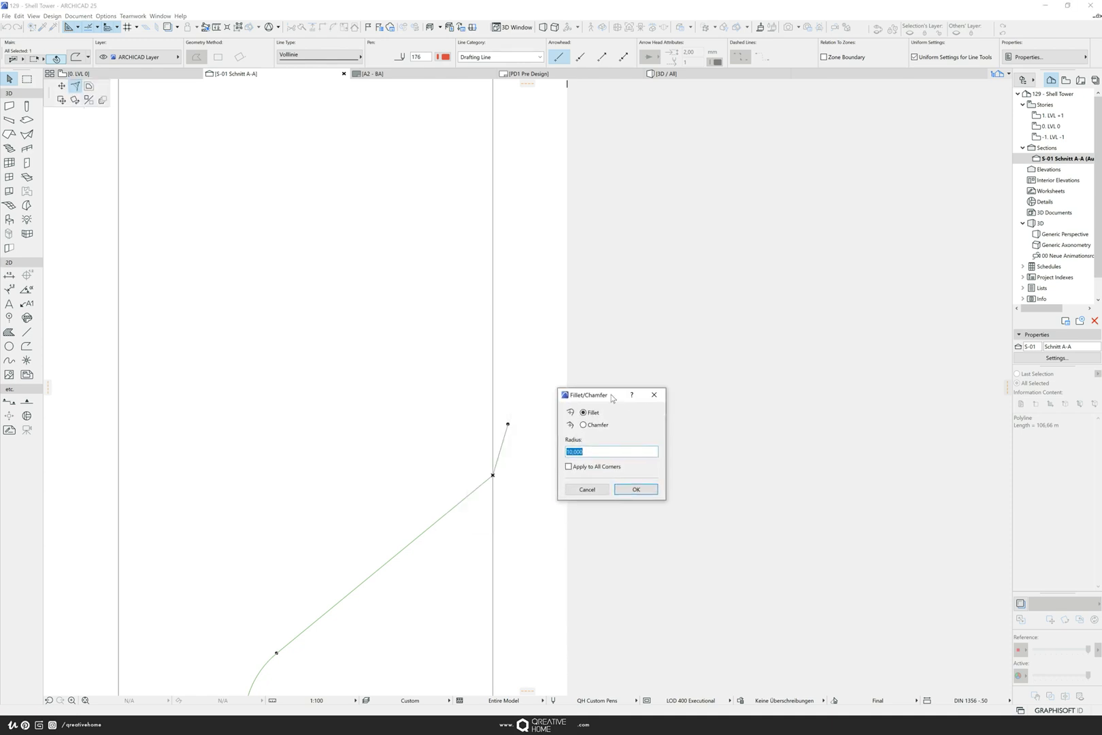
{"action": "left_click", "coordinate": [624, 490]}
{"action": "scroll", "coordinate": [512, 490], "scroll_direction": "down", "scroll_amount": 5}
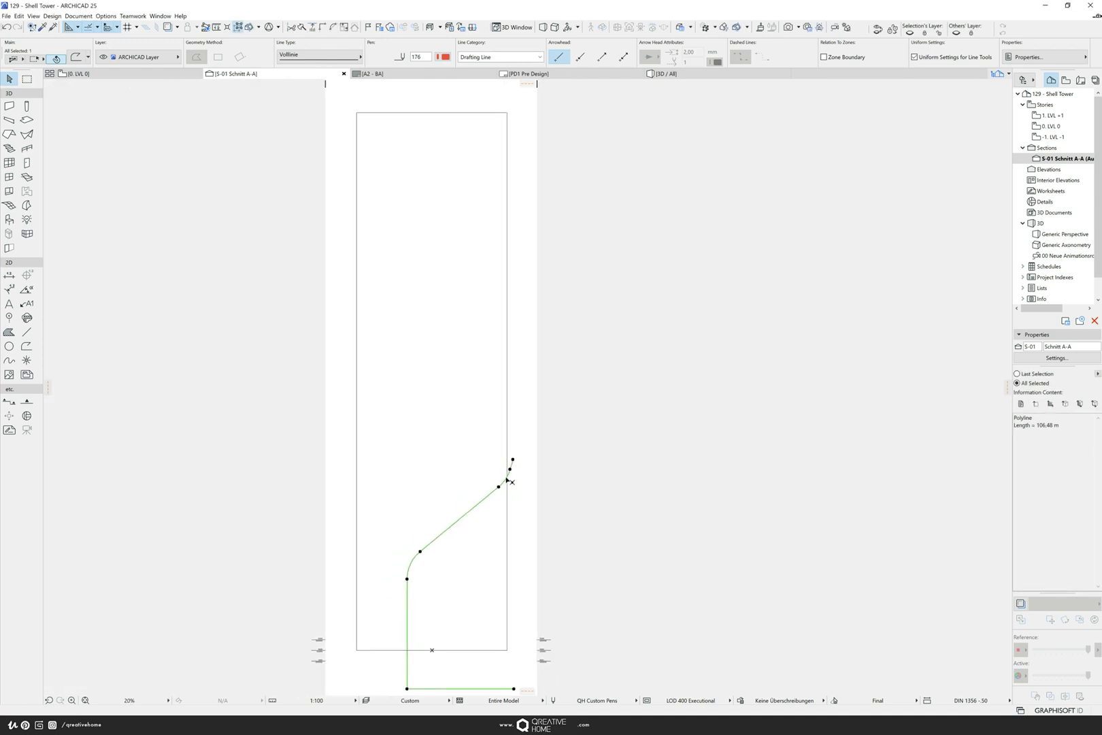
{"action": "scroll", "coordinate": [496, 498], "scroll_direction": "down", "scroll_amount": 3}
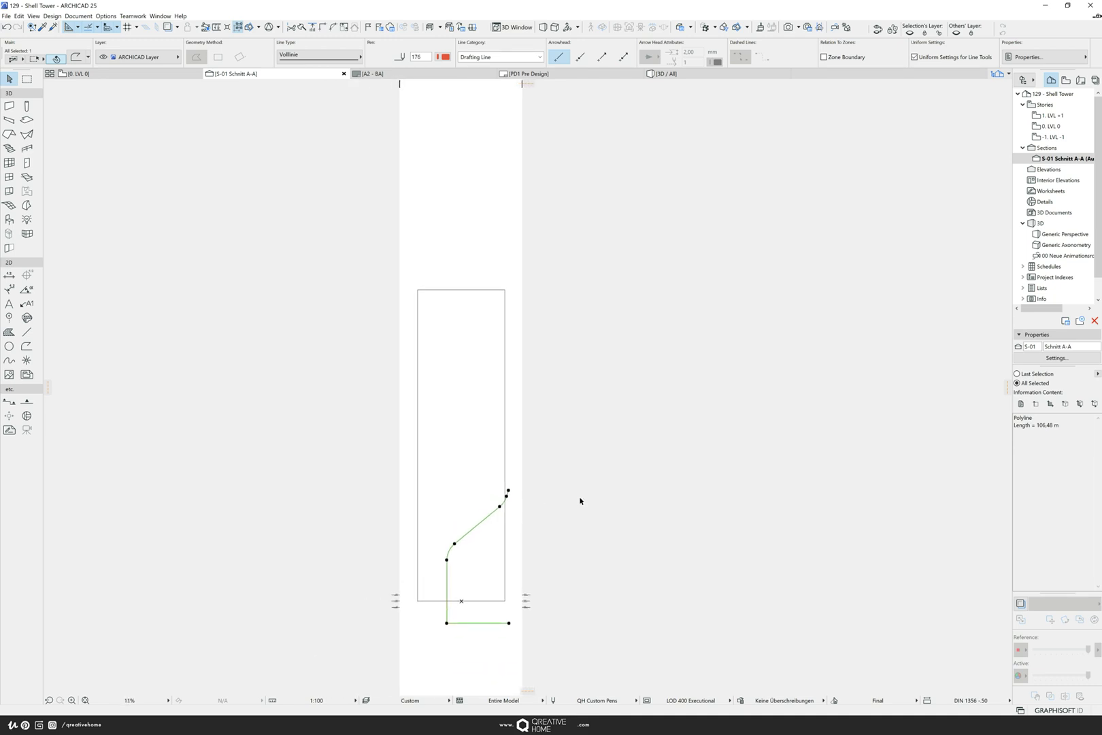
- Continue the open polyline from its lower-right end node and close it at its upper end node outside the shell's right edge
{"action": "key", "text": "Escape"}
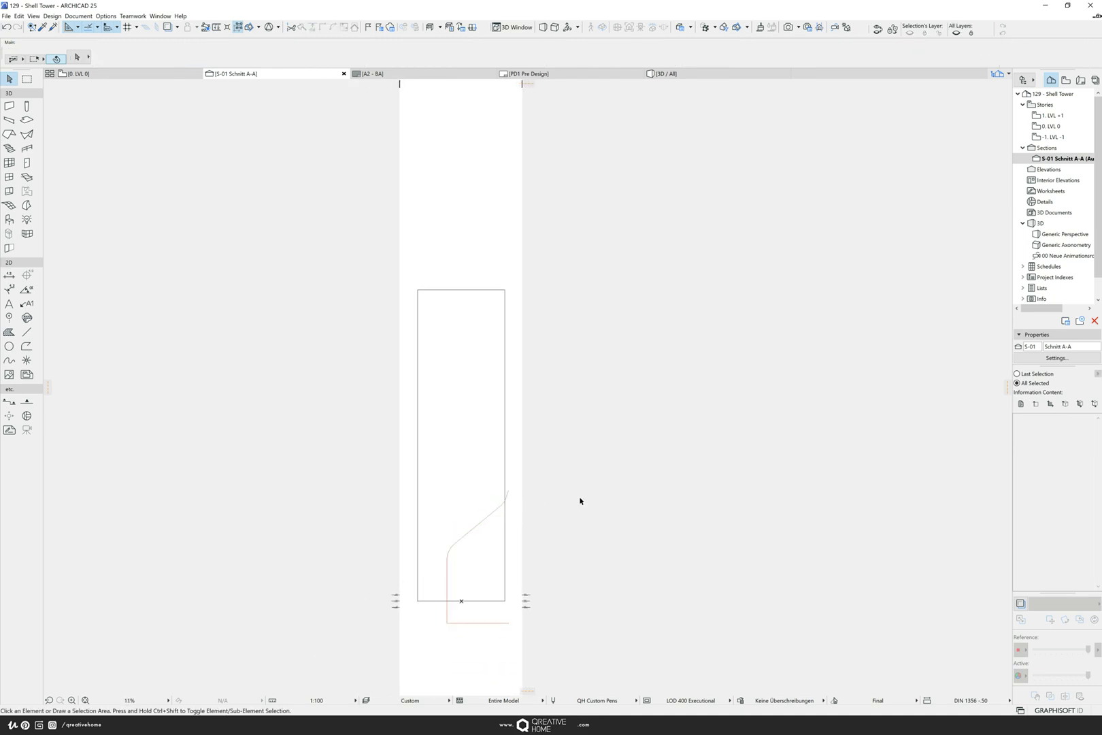
{"action": "left_click", "coordinate": [509, 623]}
{"action": "left_click", "coordinate": [508, 623]}
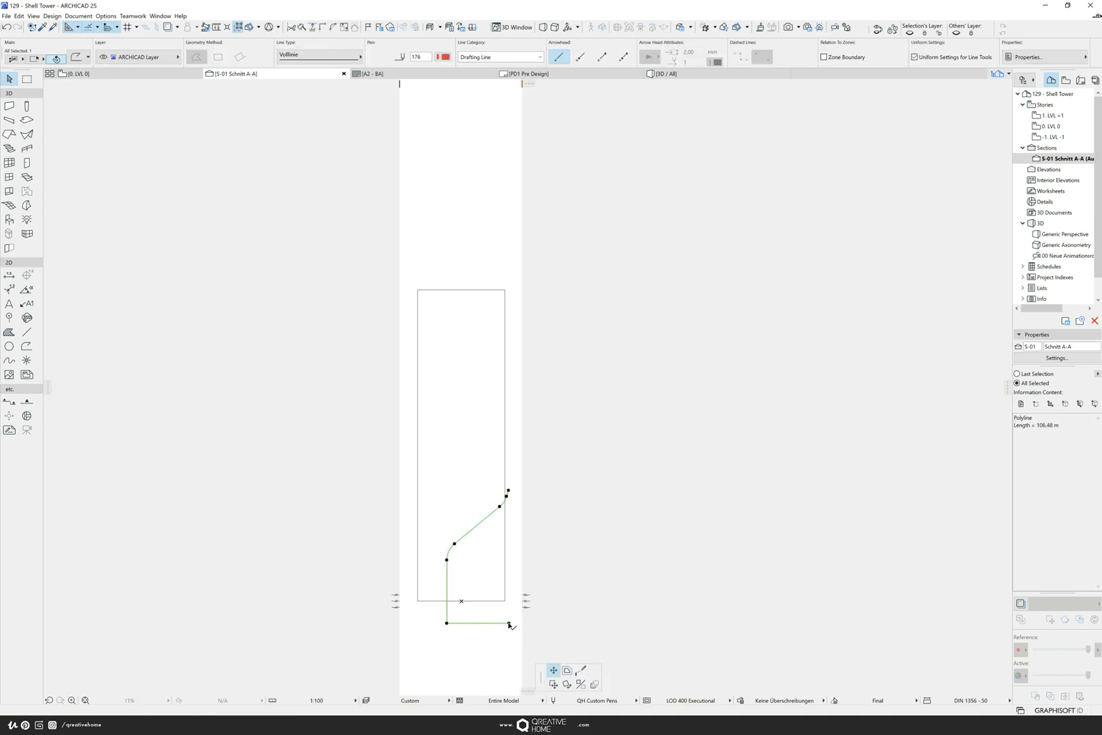
{"action": "left_click", "coordinate": [582, 671]}
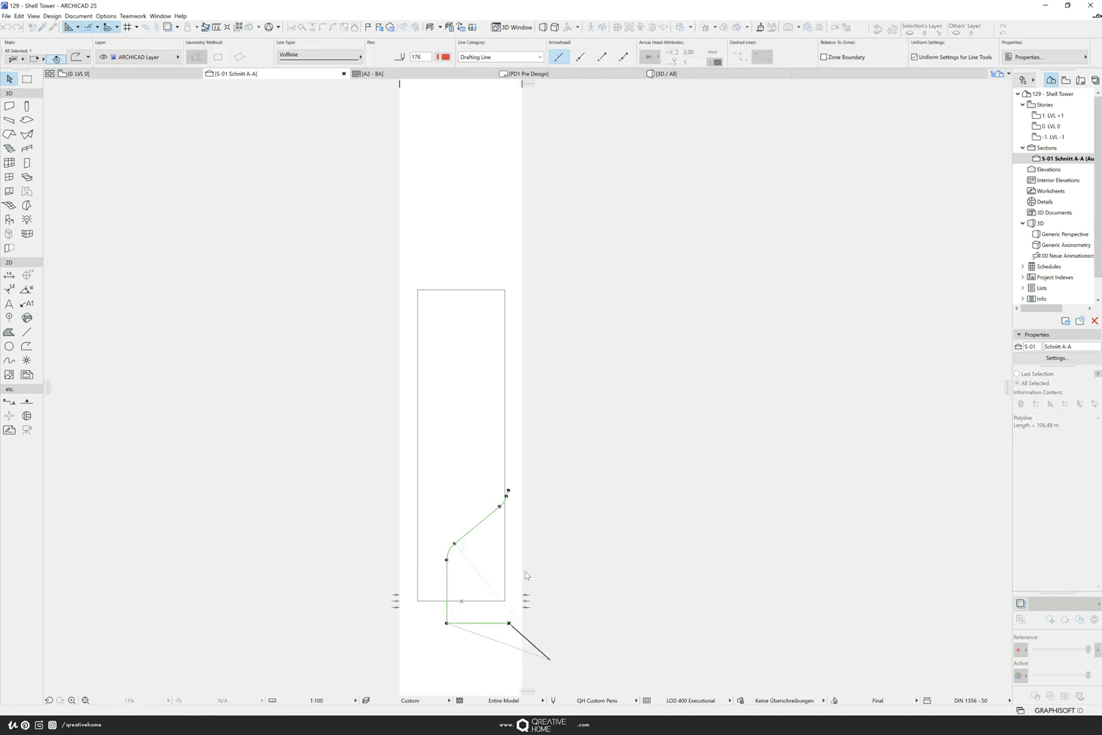
{"action": "left_click", "coordinate": [509, 491]}
{"action": "key", "text": "Escape"}
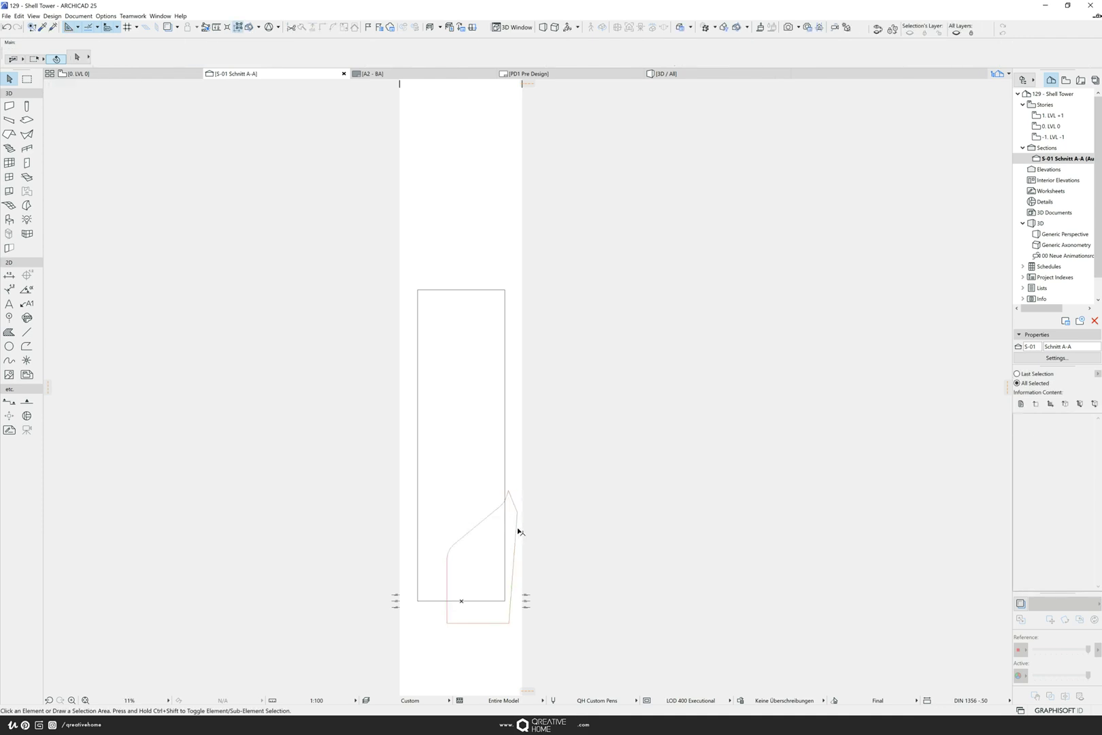
- Copy the closed lower profile polyline 70 m straight down from its lower-right node
{"action": "left_click", "coordinate": [517, 530]}
{"action": "scroll", "coordinate": [520, 483], "scroll_direction": "down", "scroll_amount": 2}
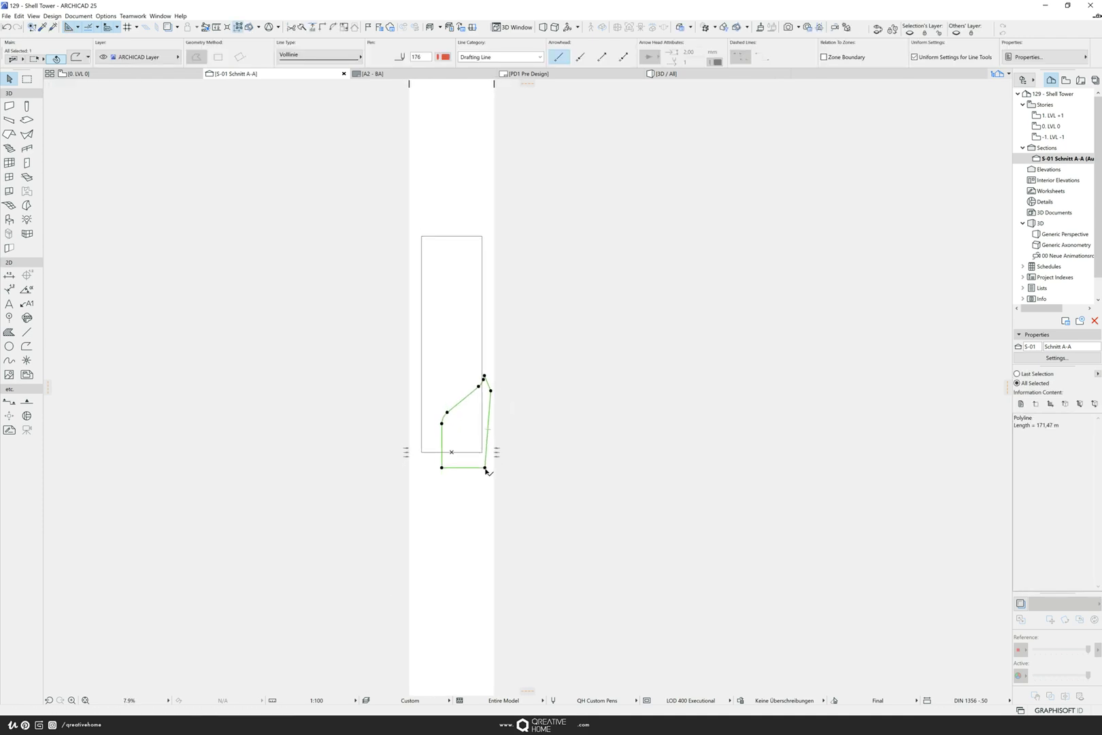
{"action": "left_click", "coordinate": [485, 468]}
{"action": "left_click", "coordinate": [531, 425]}
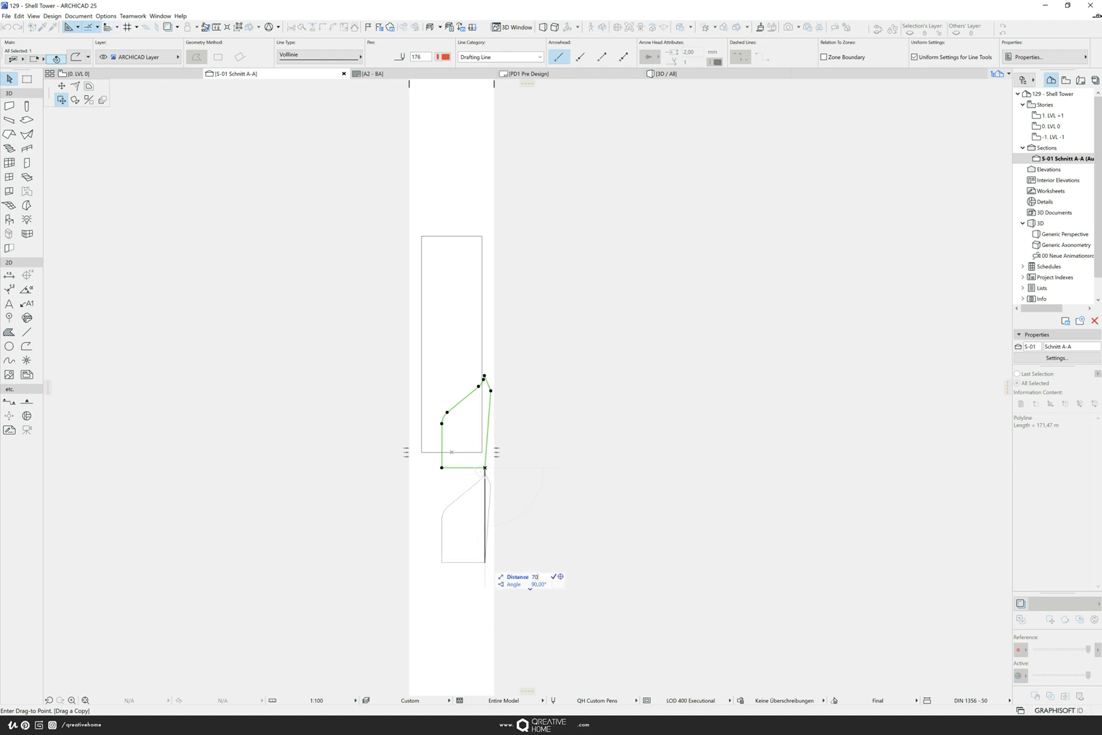
{"action": "left_click", "coordinate": [487, 565]}
{"action": "left_click", "coordinate": [546, 600]}
{"action": "scroll", "coordinate": [467, 509], "scroll_direction": "up", "scroll_amount": 1}
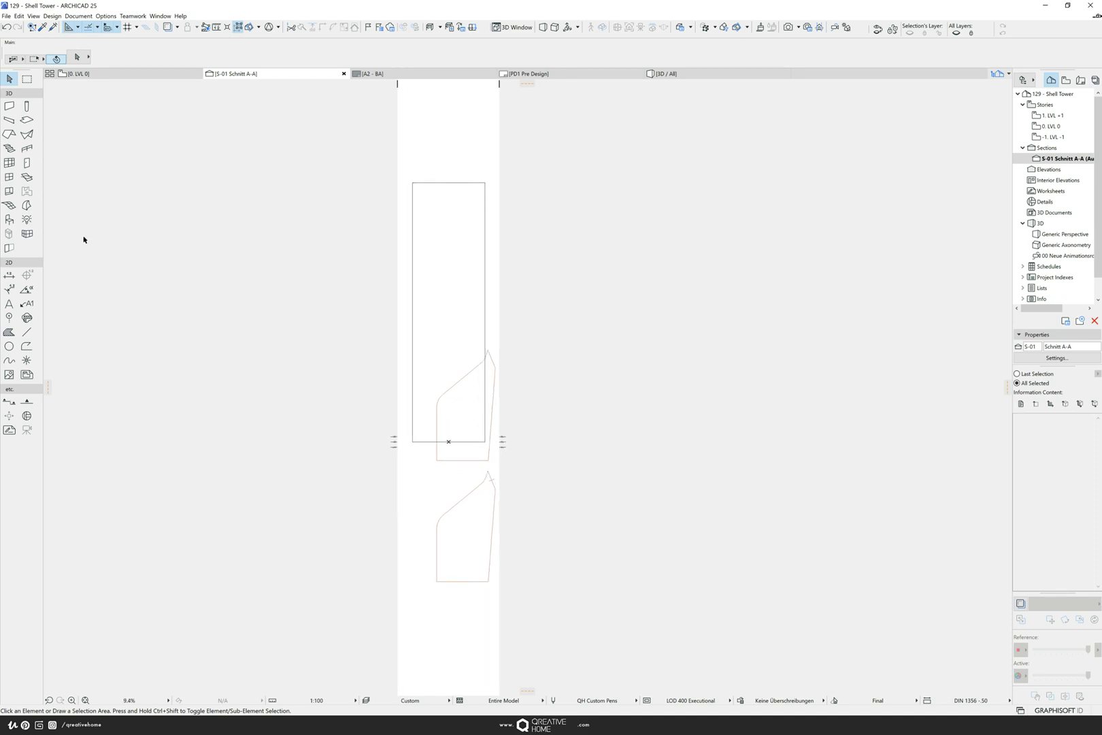
- Create a morph from the copied lower polyline with the Magic Wand and select the new morph
{"action": "left_click", "coordinate": [27, 205]}
{"action": "middle_click_drag", "start_coordinate": [246, 287], "coordinate": [213, 252]}
{"action": "key", "text": "space"}
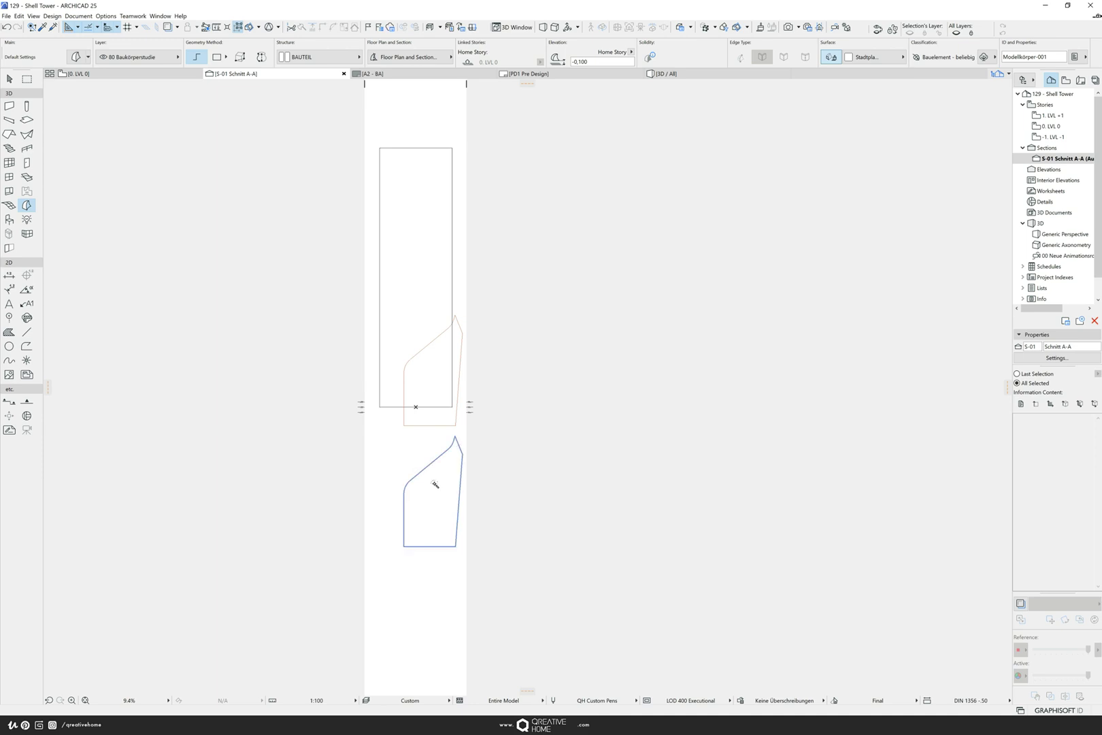
{"action": "left_click", "coordinate": [434, 483]}
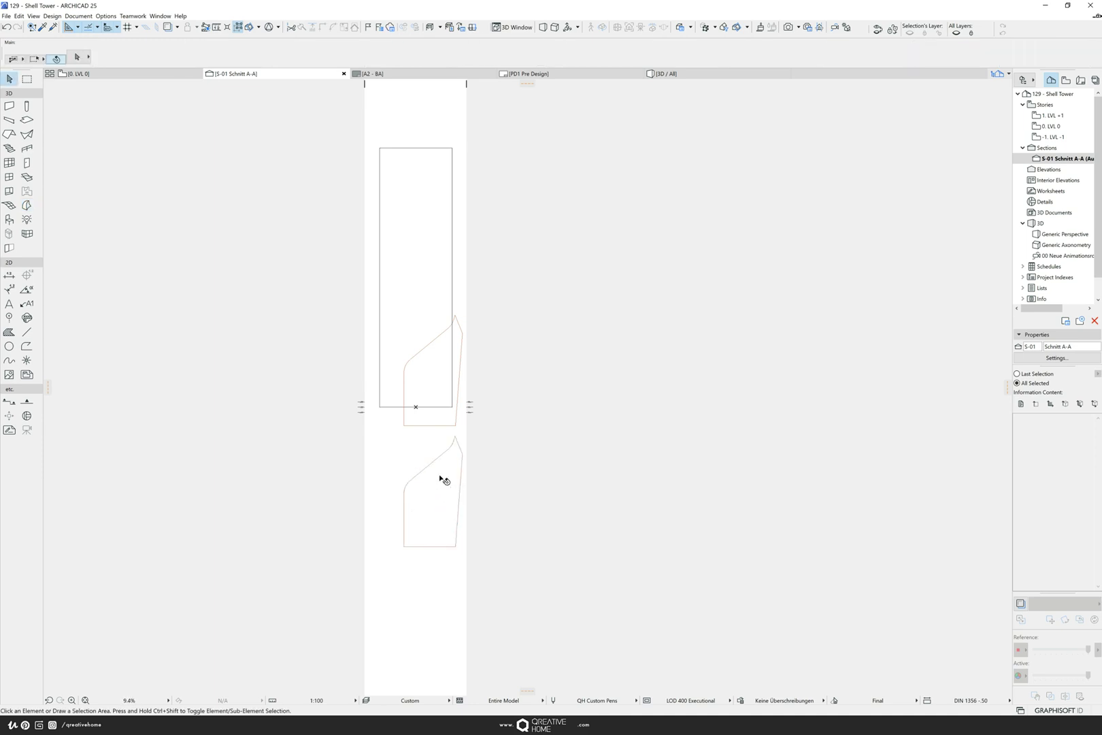
{"action": "left_click", "coordinate": [443, 479], "text": "shift"}
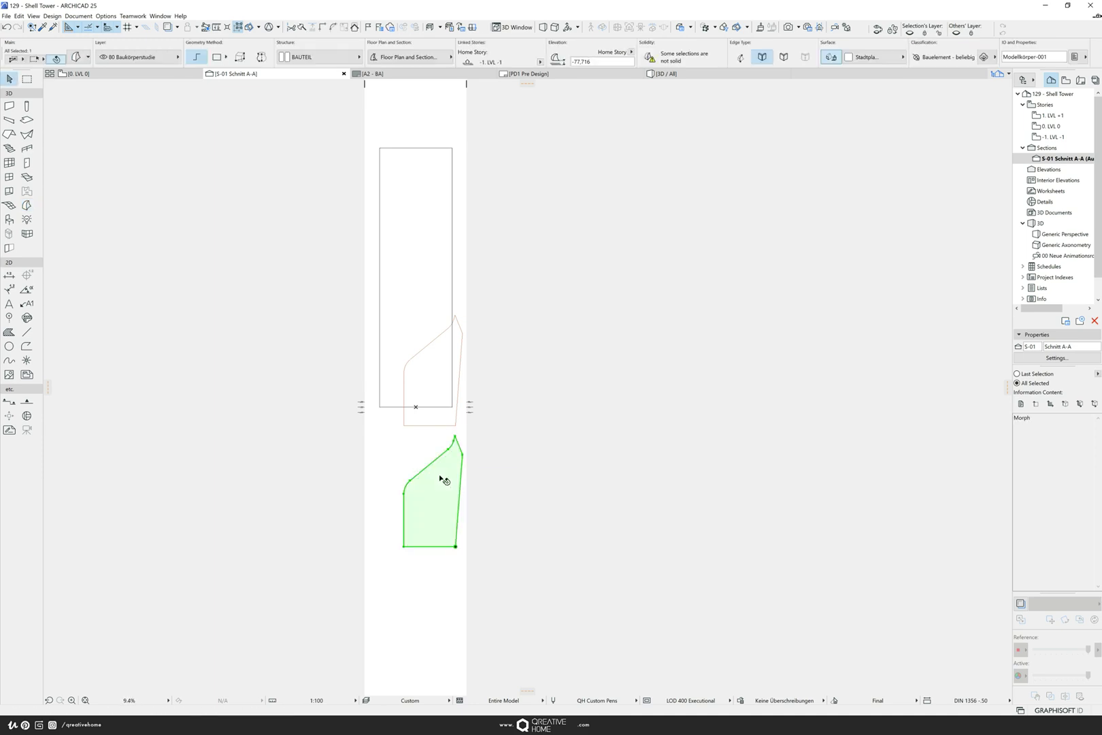
- In the 3D view, extrude the flat morph face perpendicular to its plane into a solid block below the tower
{"action": "left_click", "coordinate": [693, 74]}
{"action": "middle_click_drag", "start_coordinate": [465, 631], "coordinate": [389, 464], "text": "shift"}
{"action": "left_click", "coordinate": [389, 465]}
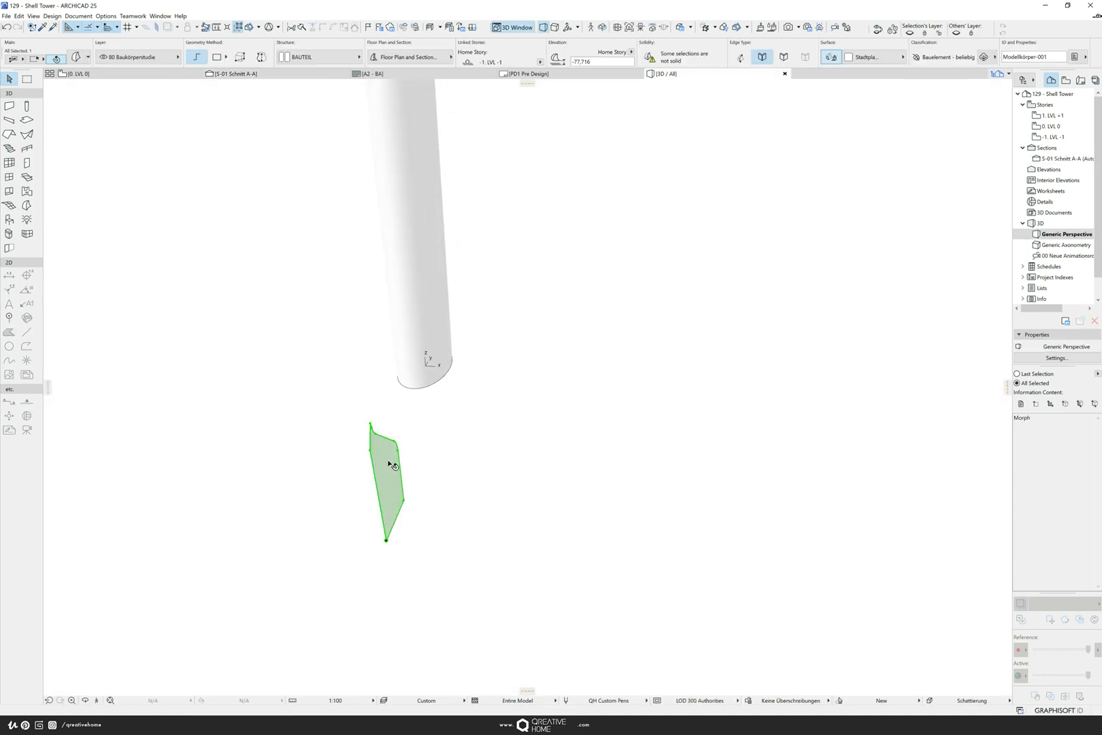
{"action": "left_click", "coordinate": [388, 463]}
{"action": "left_click", "coordinate": [437, 509]}
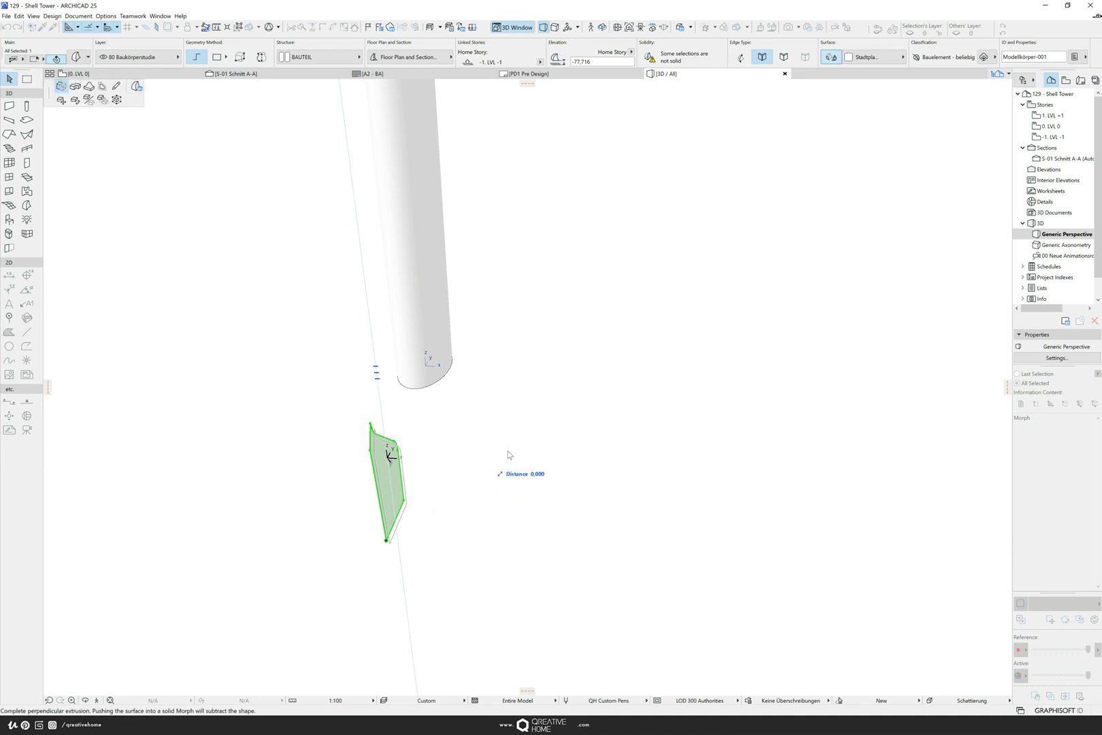
{"action": "left_click", "coordinate": [524, 461]}
{"action": "middle_click_drag", "start_coordinate": [557, 456], "coordinate": [728, 445], "text": "shift"}
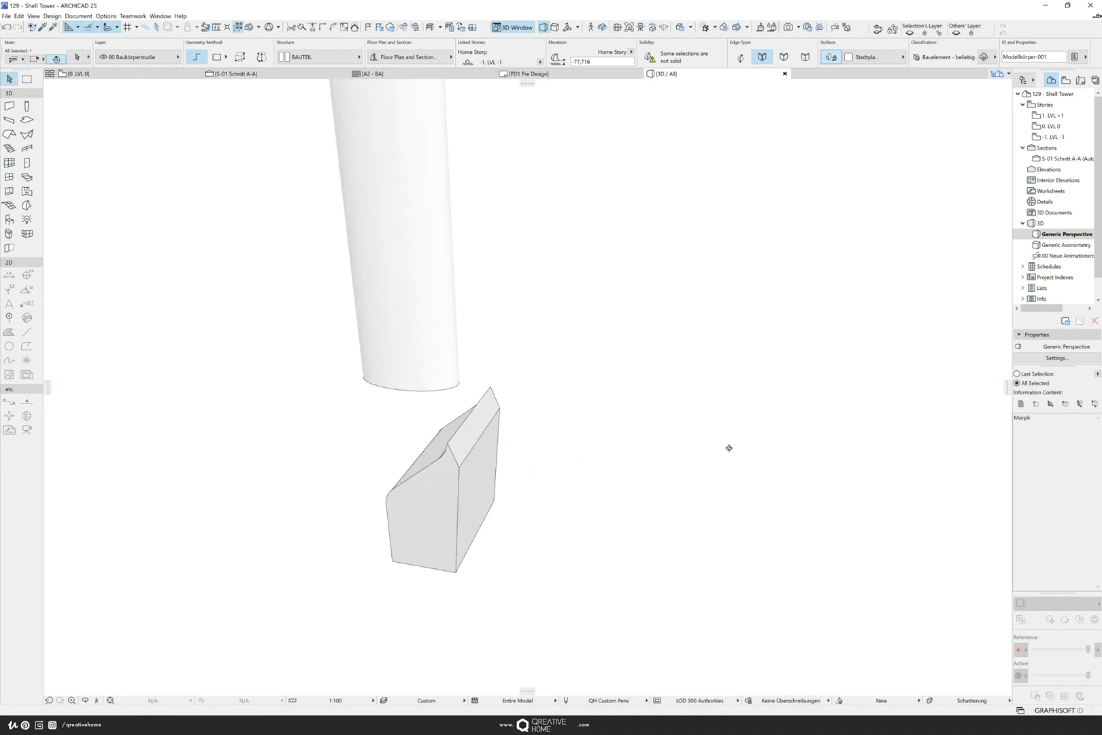
- Move the morph block 70 m straight up so it overlaps the shell's lower part, and deselect it
{"action": "left_click", "coordinate": [403, 568]}
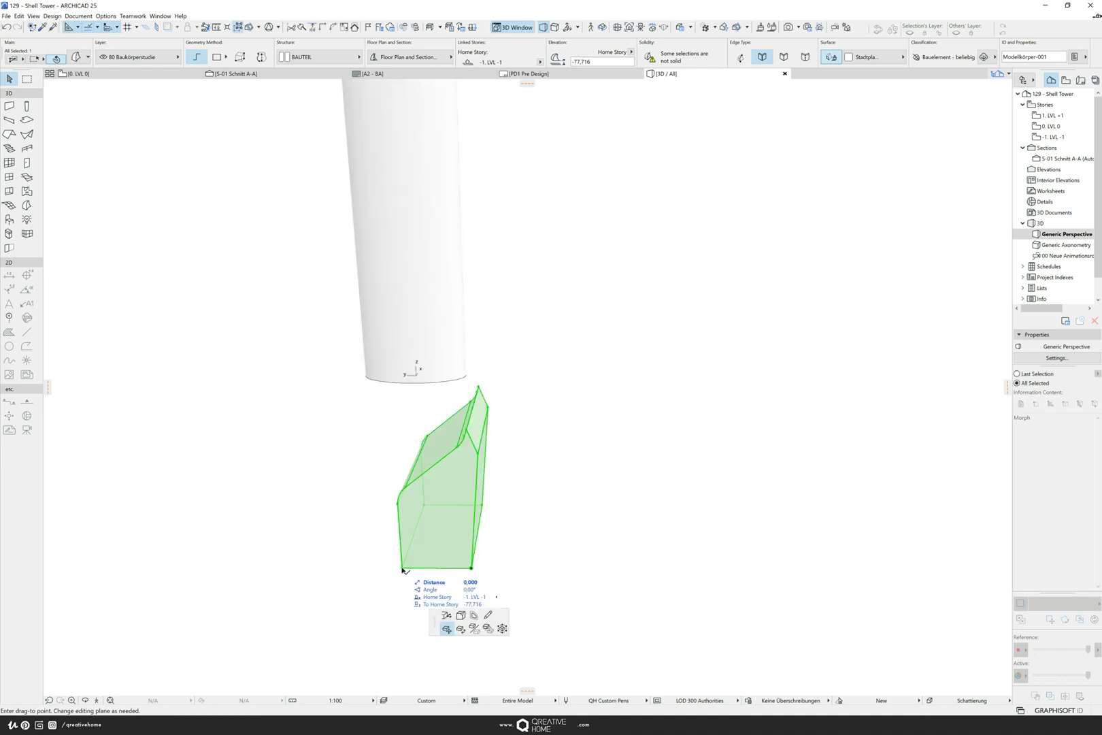
{"action": "left_click", "coordinate": [447, 629]}
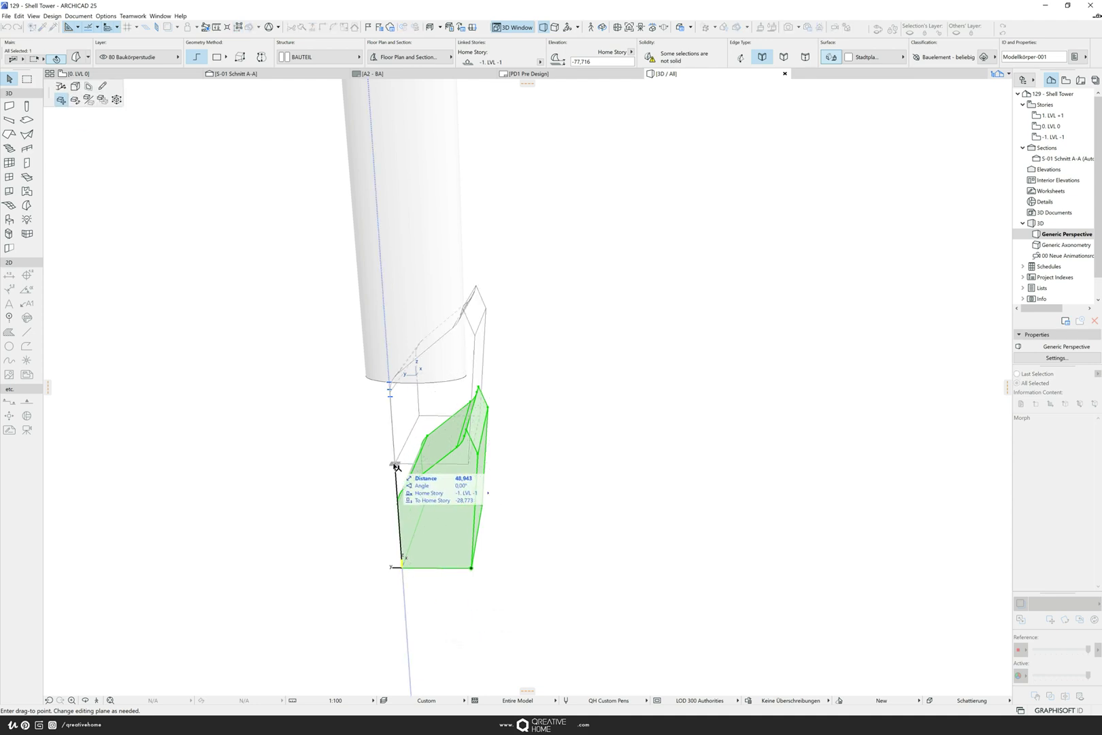
{"action": "type", "text": "70"}
{"action": "key", "text": "Return"}
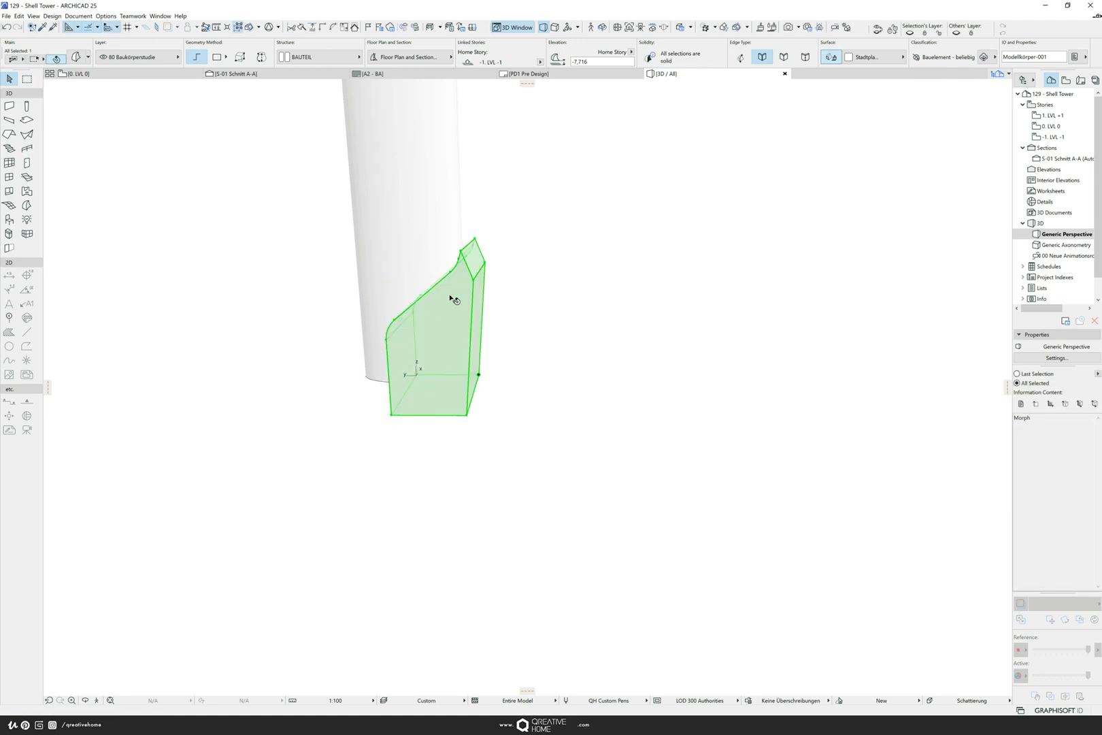
{"action": "mouse_move", "coordinate": [451, 298]}
{"action": "middle_mouse_down", "text": "shift"}
{"action": "mouse_move", "coordinate": [733, 317]}
{"action": "mouse_move", "coordinate": [519, 298]}
{"action": "mouse_move", "coordinate": [475, 229]}
{"action": "mouse_move", "coordinate": [360, 385]}
{"action": "mouse_move", "coordinate": [366, 430]}
{"action": "middle_mouse_up", "text": "shift"}
{"action": "middle_click_drag", "start_coordinate": [397, 391], "coordinate": [539, 360], "text": "shift"}
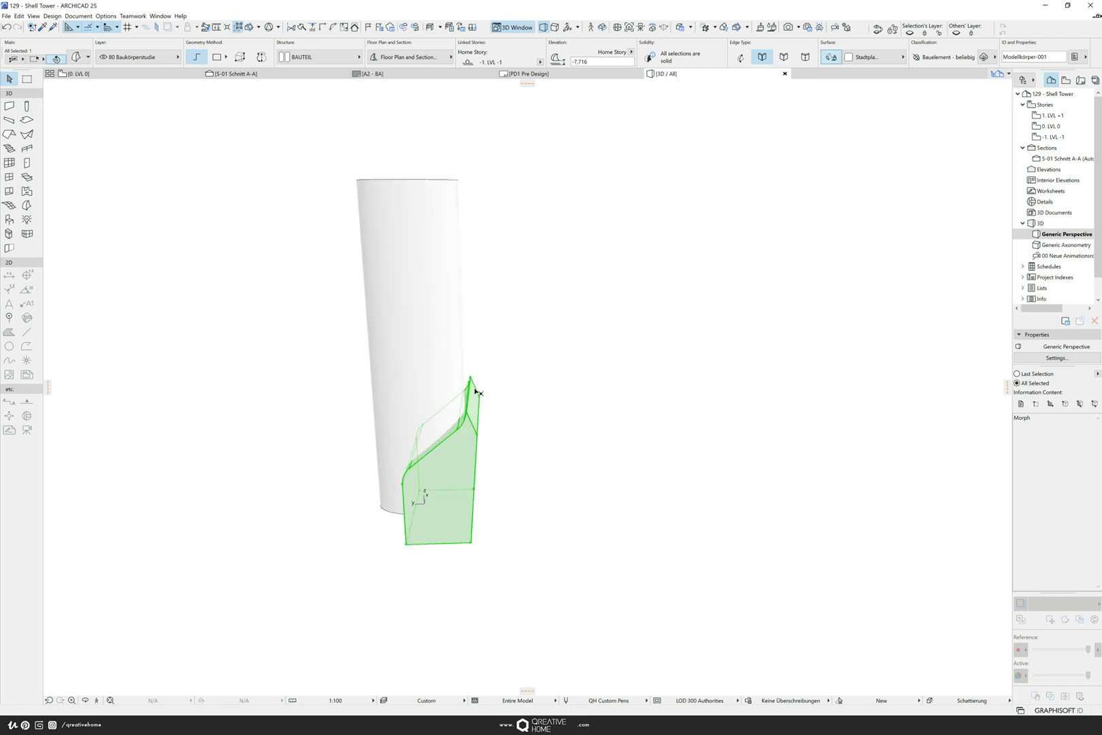
{"action": "left_click", "coordinate": [554, 326]}
- In section S-01, draw a closed four-sided polyline around the shell's top, with a sloped lower edge about 52 m long
{"action": "left_click", "coordinate": [147, 77]}
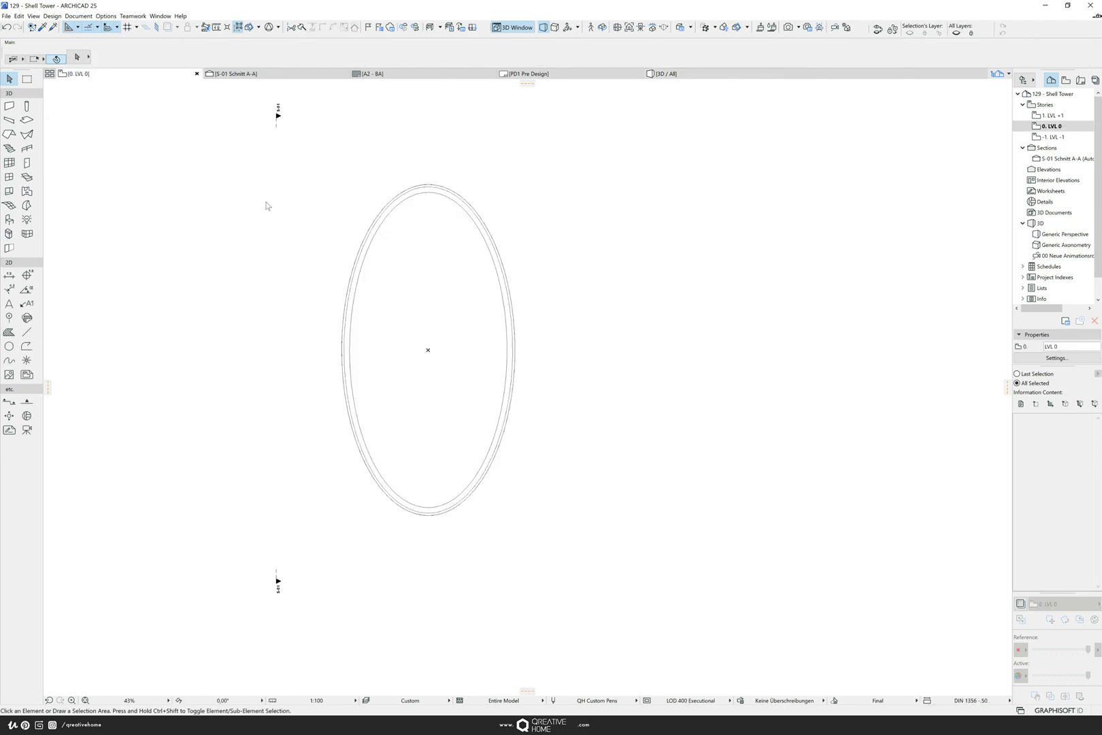
{"action": "left_click", "coordinate": [279, 73]}
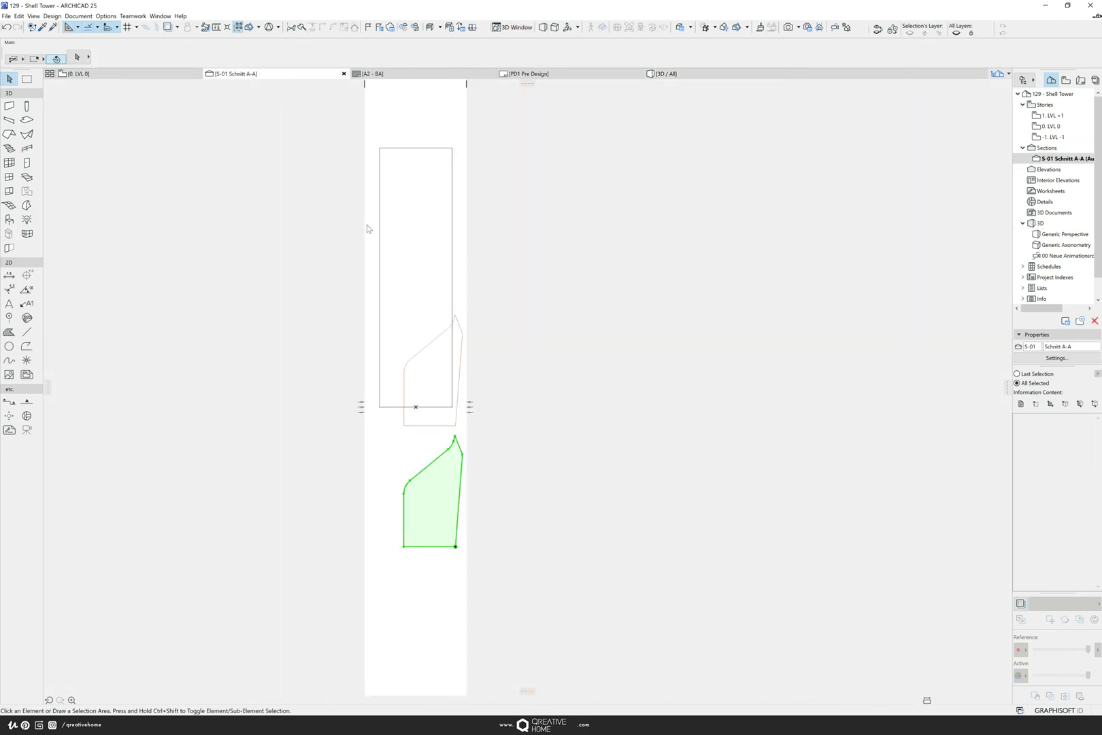
{"action": "middle_click_drag", "start_coordinate": [519, 260], "coordinate": [551, 338]}
{"action": "key", "text": "w"}
{"action": "scroll", "coordinate": [420, 246], "scroll_direction": "up", "scroll_amount": 2}
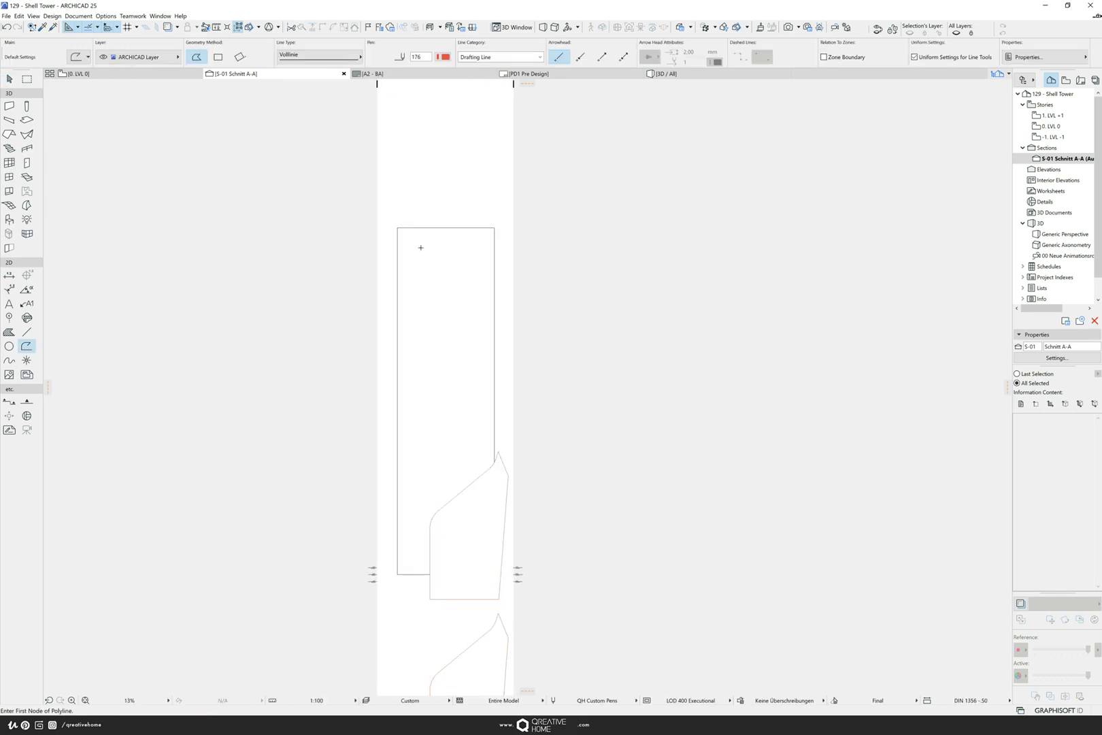
{"action": "left_click", "coordinate": [504, 233]}
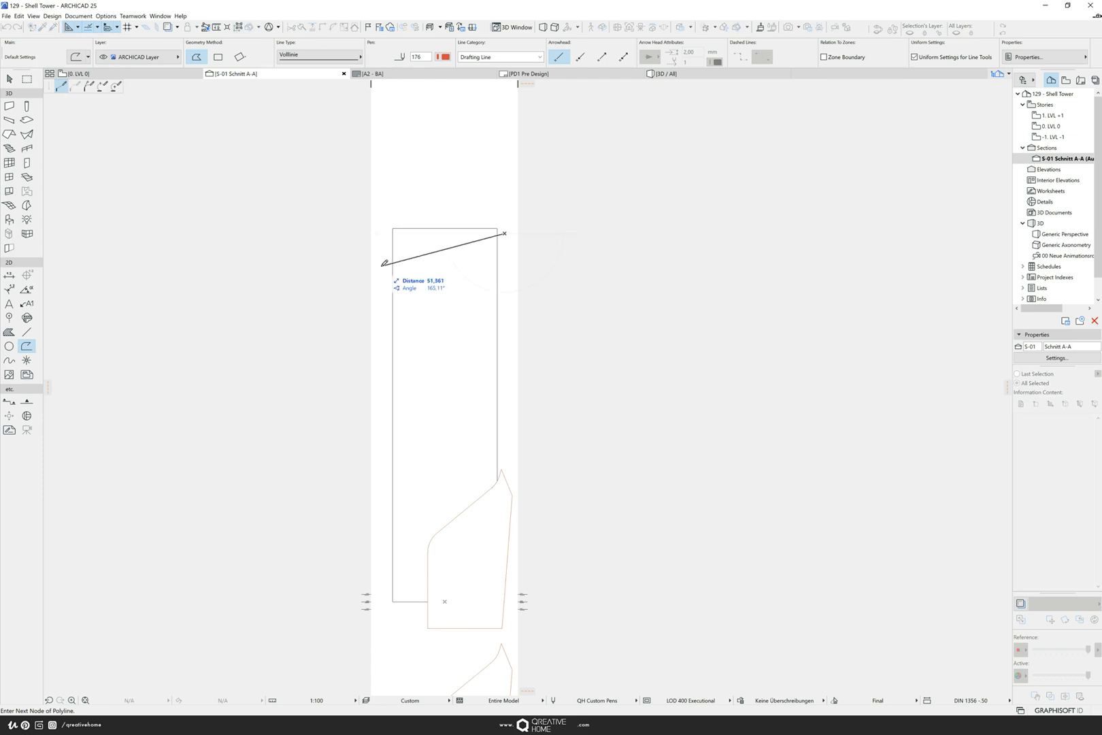
{"action": "left_click", "coordinate": [381, 202]}
{"action": "left_click", "coordinate": [490, 202]}
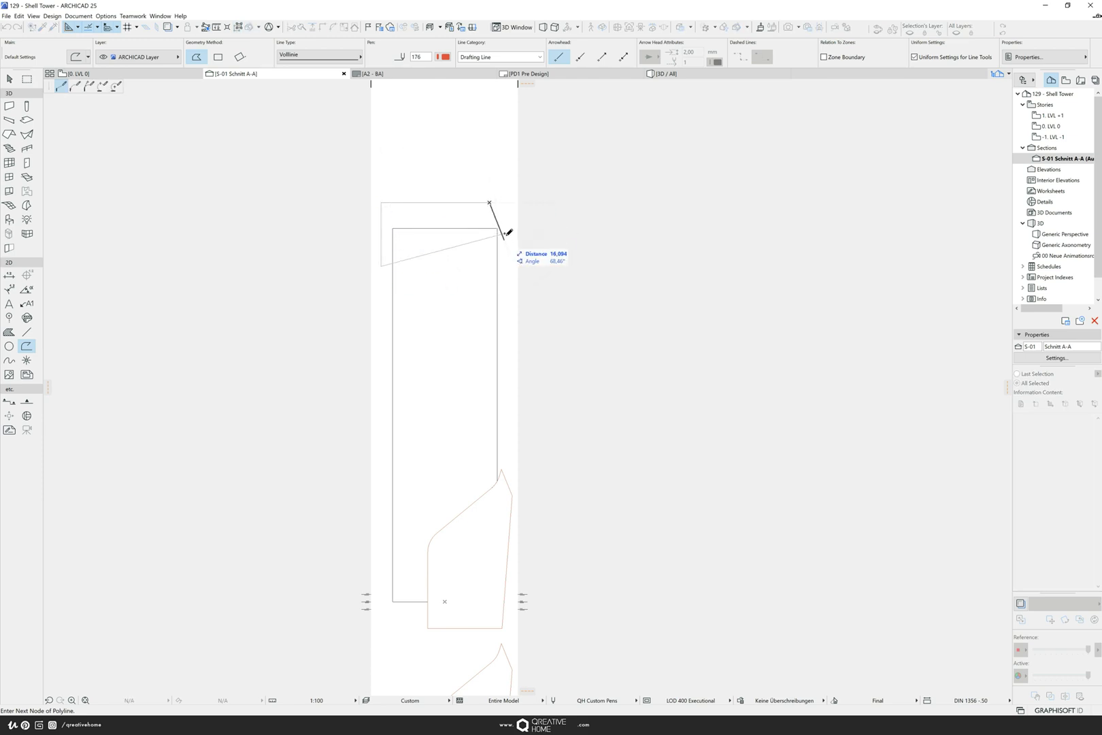
{"action": "left_click", "coordinate": [504, 233]}
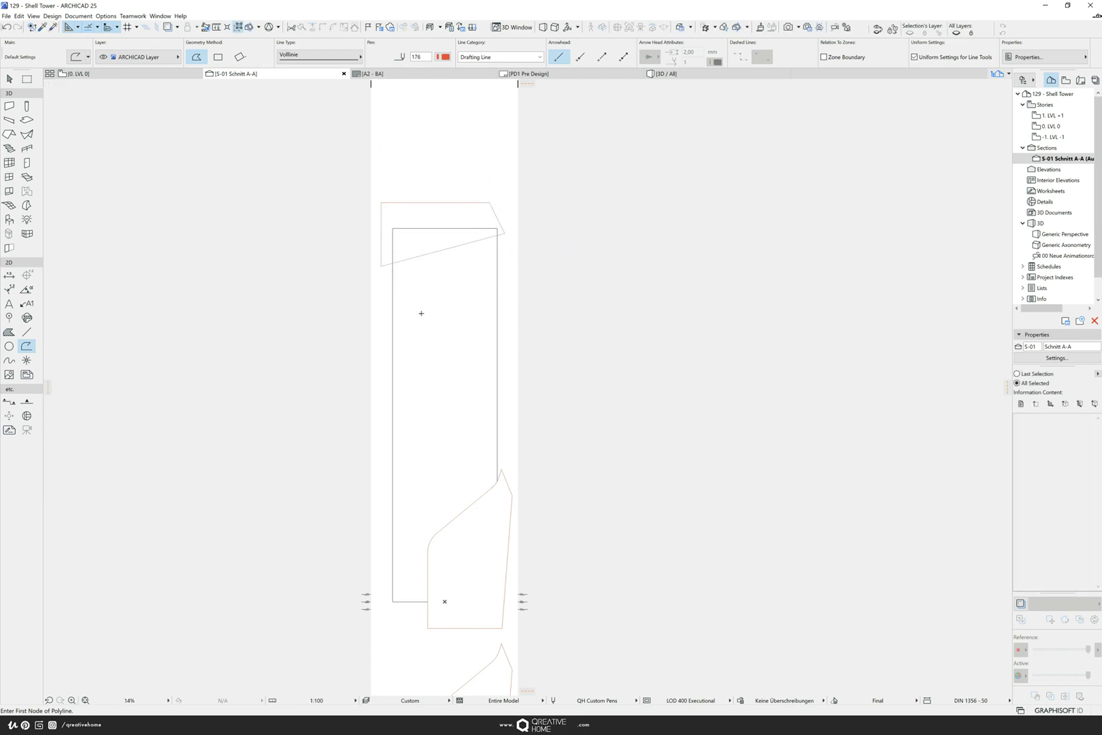
- Draw a small closed tapered polyline across the shell's left edge below the top profile, with a vertical right side about 2.6 m high
{"action": "middle_click_drag", "start_coordinate": [385, 338], "coordinate": [375, 294]}
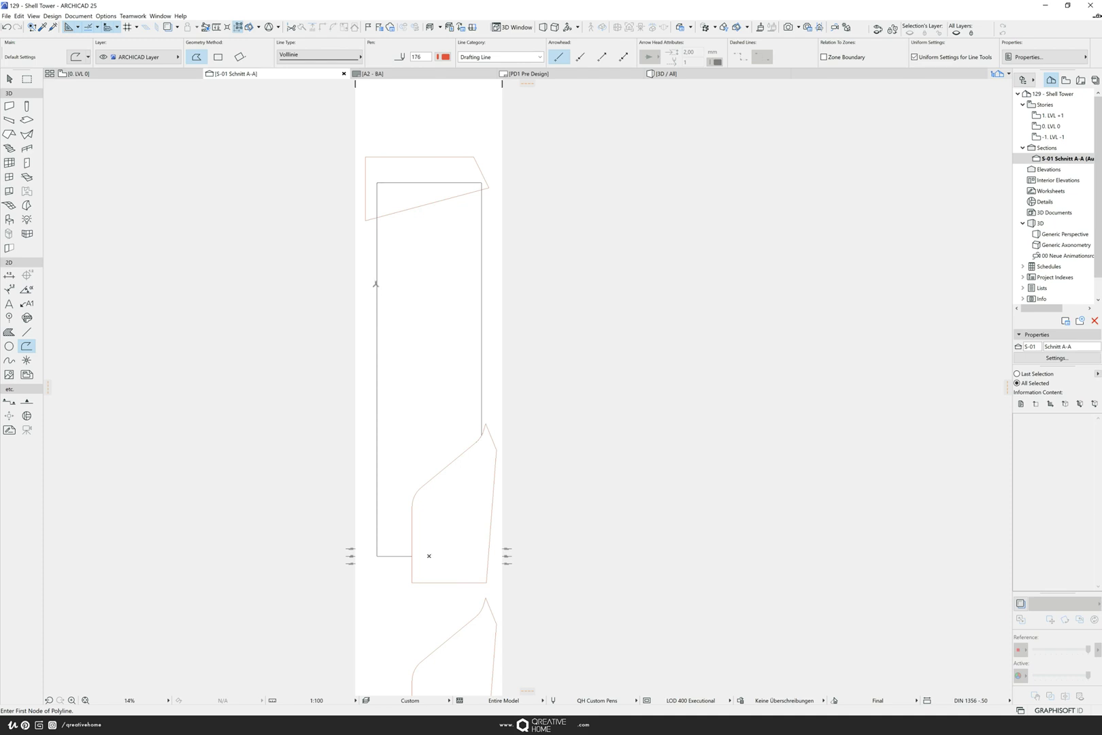
{"action": "scroll", "coordinate": [375, 237], "scroll_direction": "up", "scroll_amount": 5}
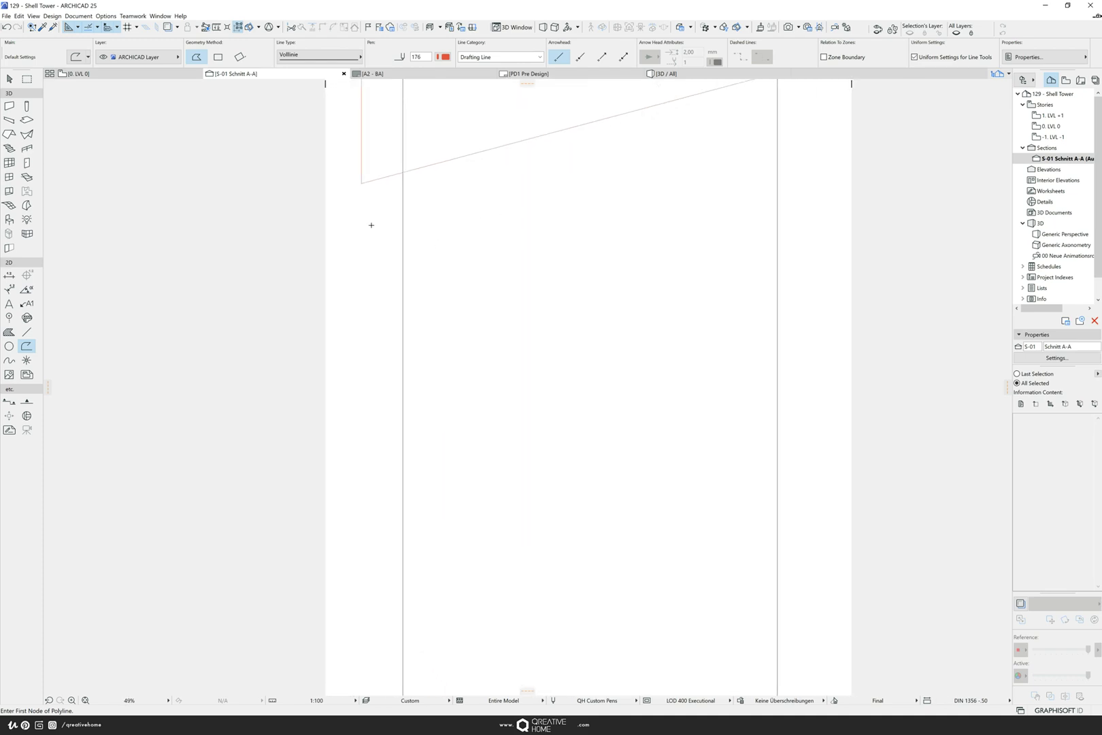
{"action": "left_click", "coordinate": [375, 221]}
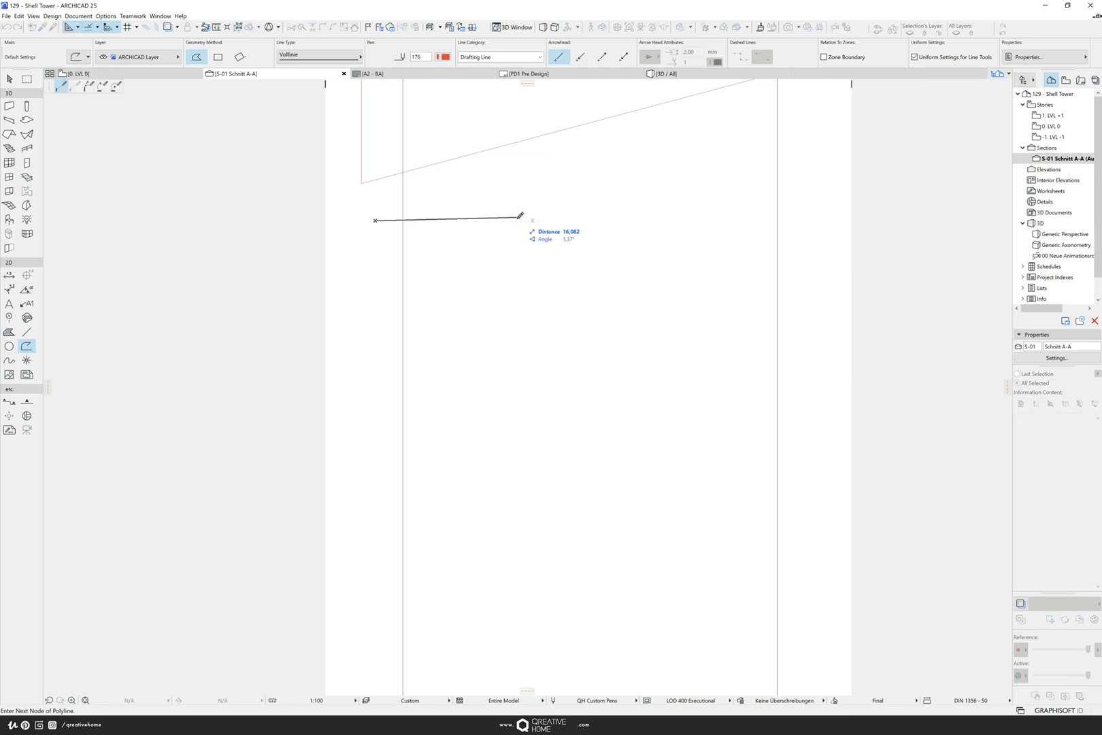
{"action": "left_click", "coordinate": [504, 220]}
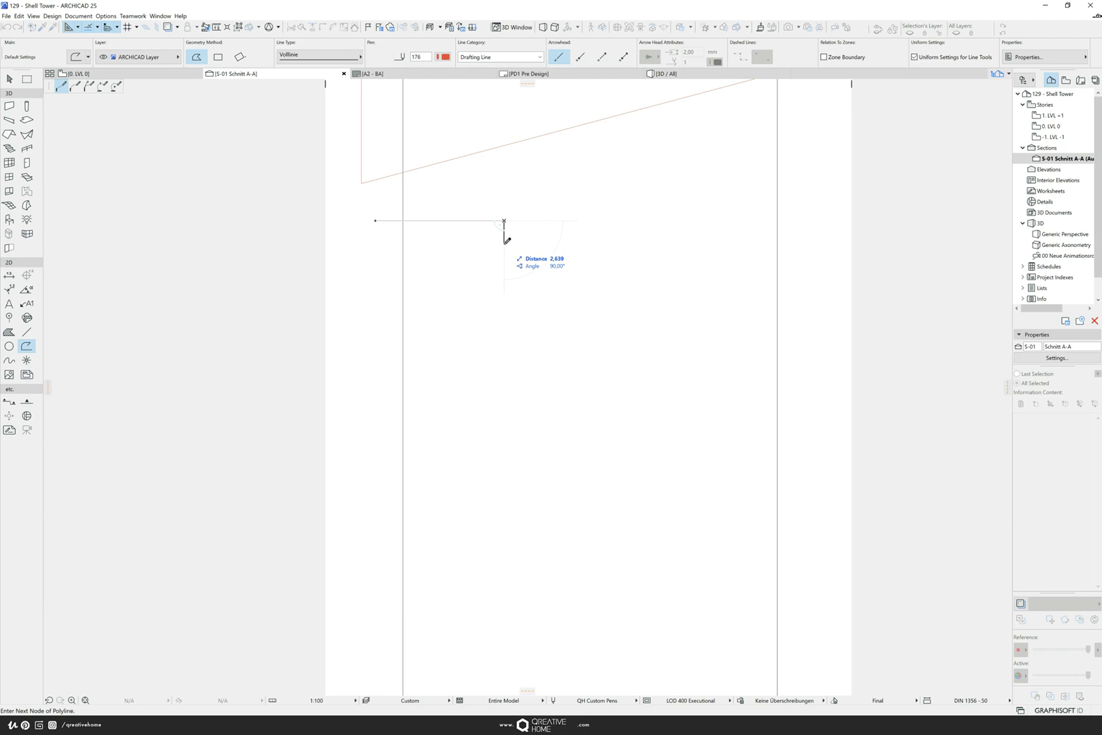
{"action": "left_click", "coordinate": [504, 245]}
{"action": "left_click", "coordinate": [375, 265]}
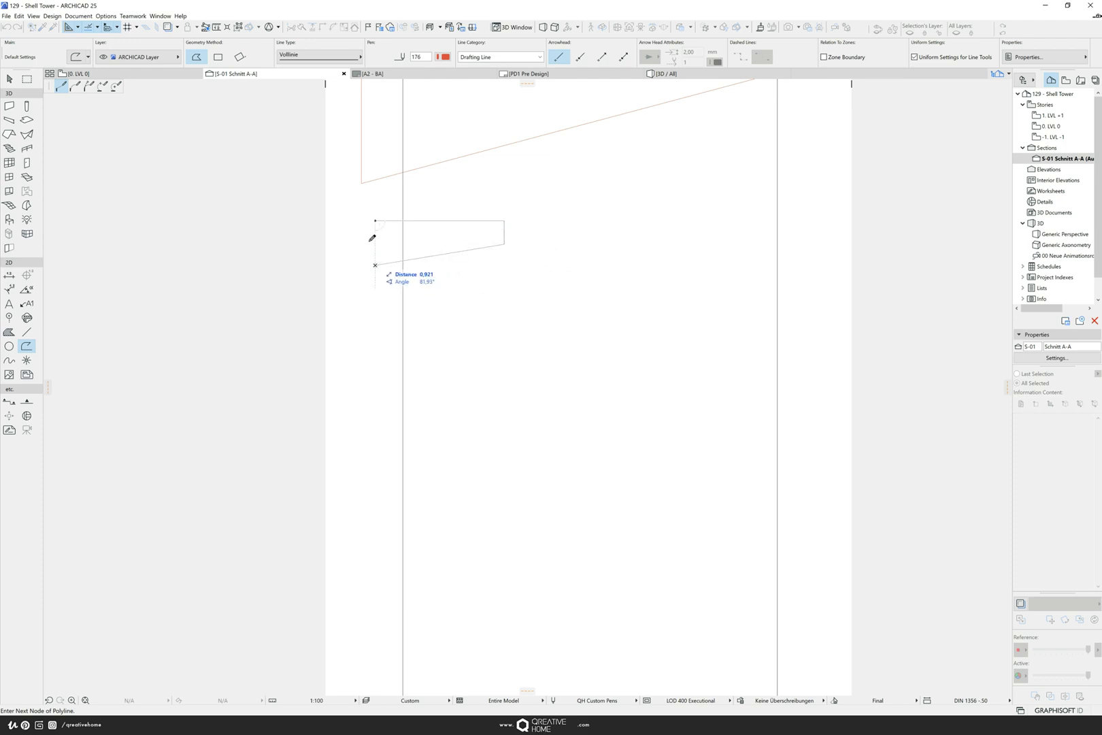
{"action": "left_click", "coordinate": [375, 221]}
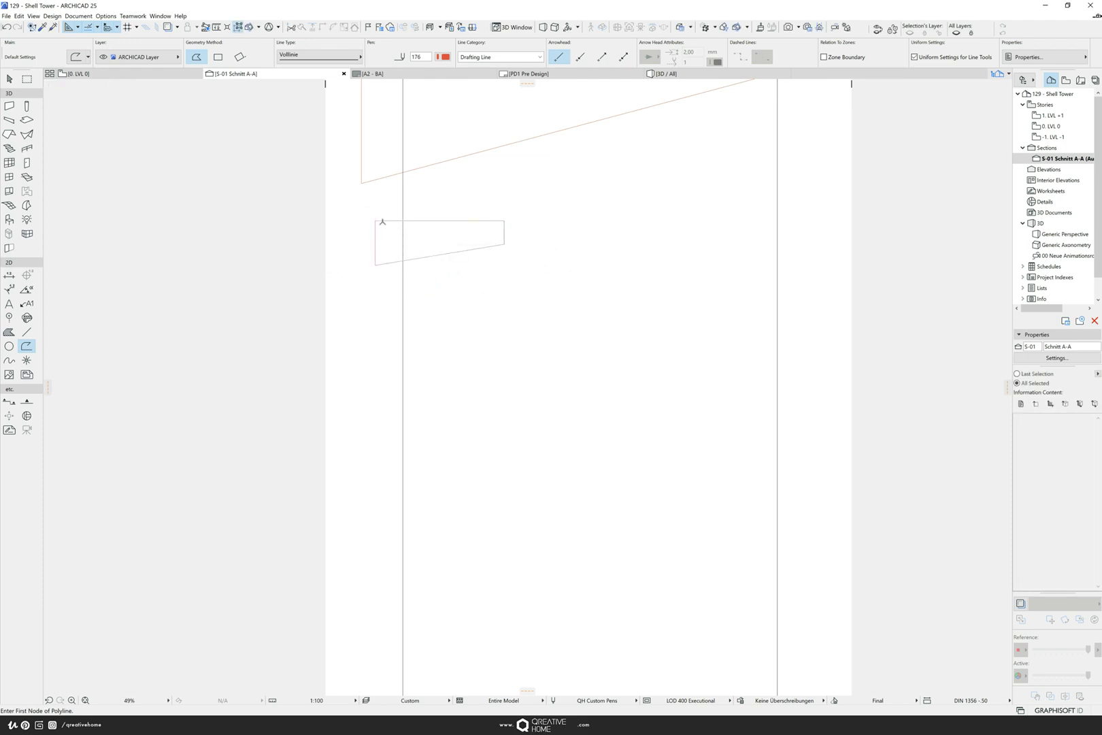
- Fillet the small tapered polyline's upper-right and lower-right corners with a radius of 1
{"action": "left_click", "coordinate": [504, 220], "text": "shift"}
{"action": "left_click", "coordinate": [505, 220]}
{"action": "left_click", "coordinate": [576, 268]}
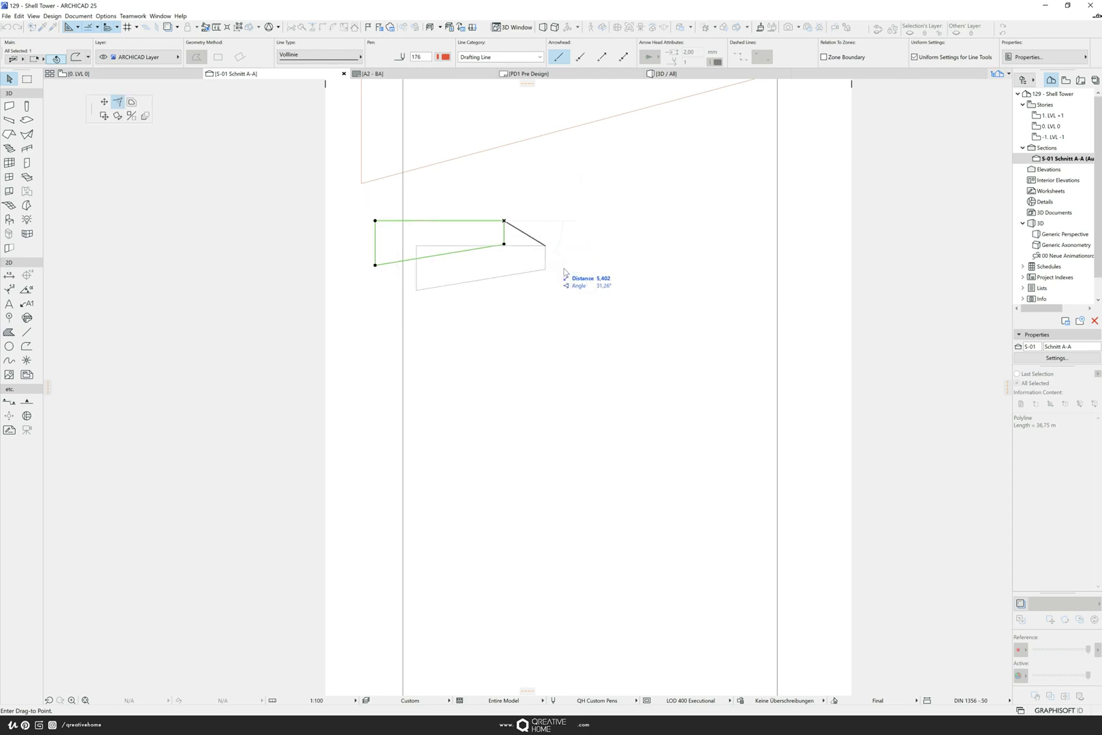
{"action": "type", "text": "1"}
{"action": "key", "text": "Return"}
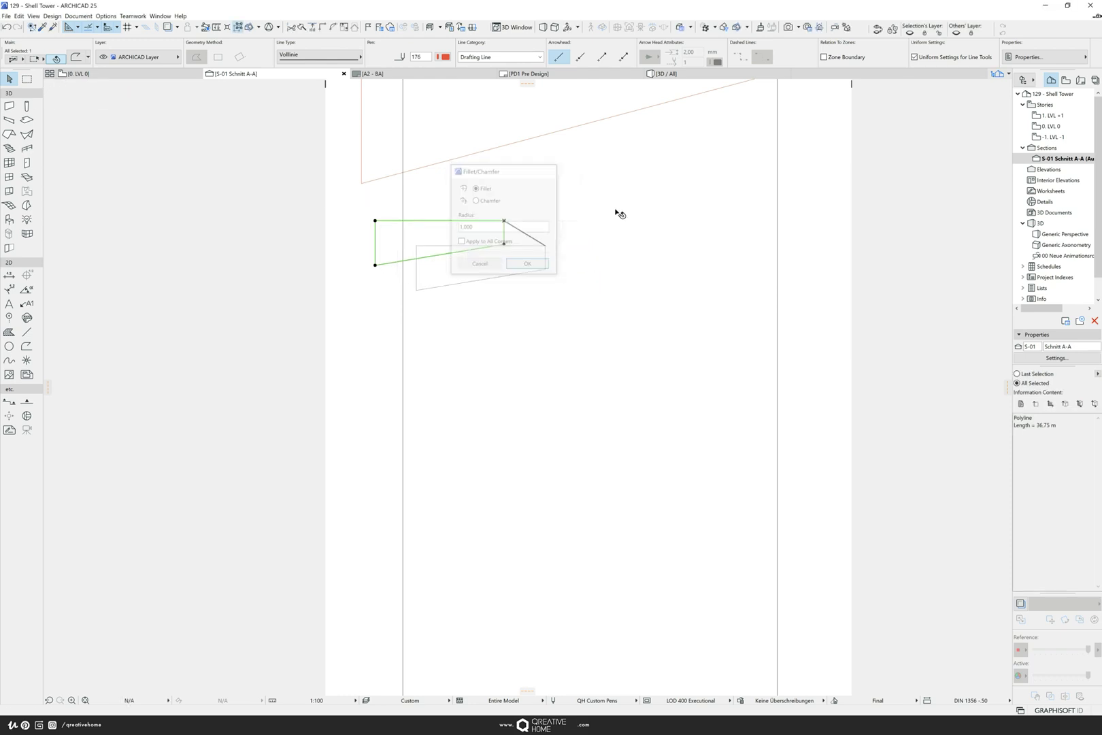
{"action": "left_click", "coordinate": [504, 244]}
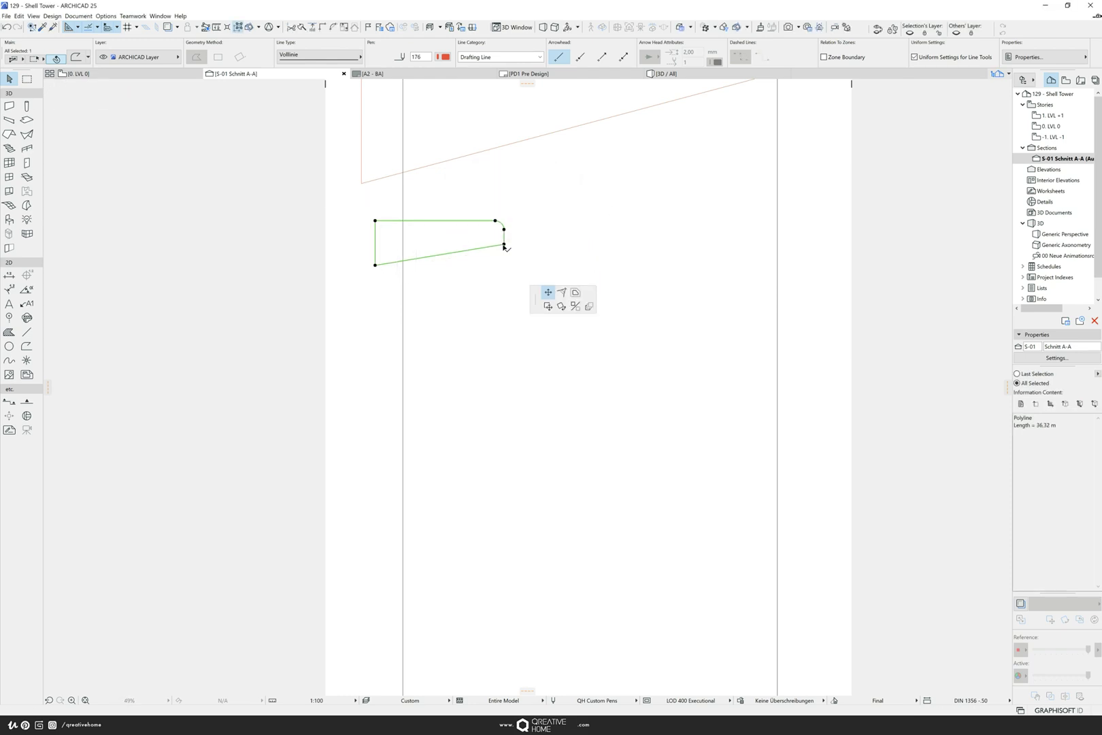
{"action": "left_click", "coordinate": [574, 293]}
{"action": "key", "text": "Return"}
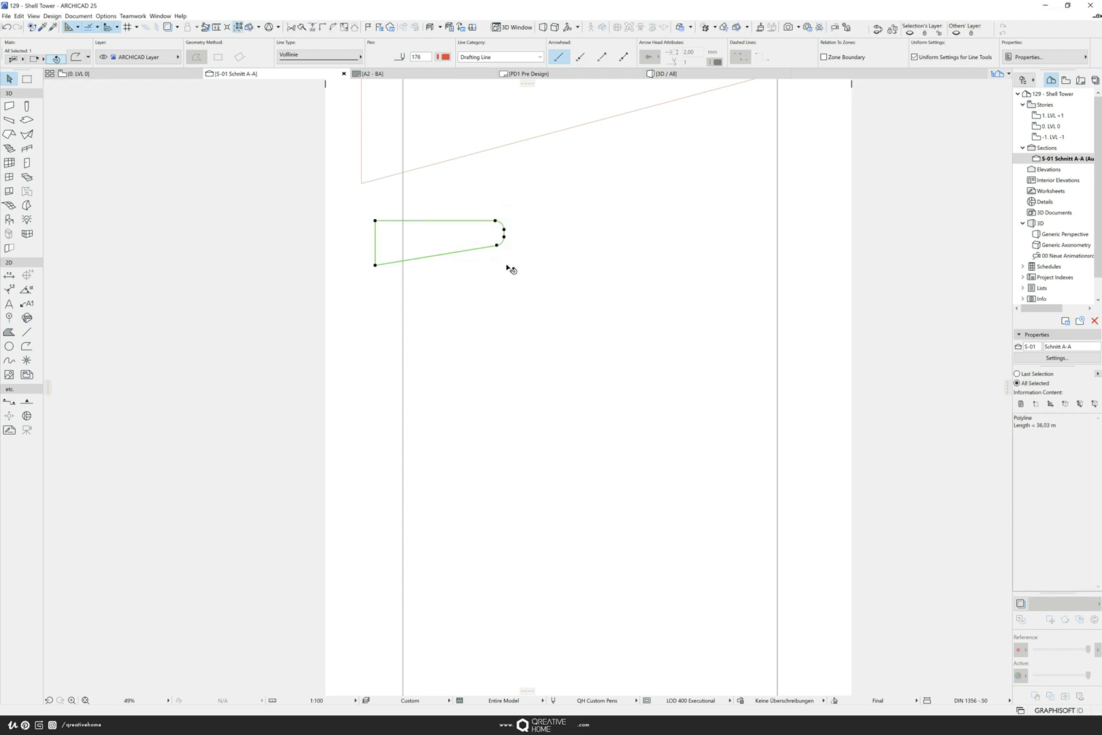
{"action": "scroll", "coordinate": [509, 271], "scroll_direction": "down", "scroll_amount": 3}
{"action": "scroll", "coordinate": [361, 230], "scroll_direction": "down", "scroll_amount": 1}
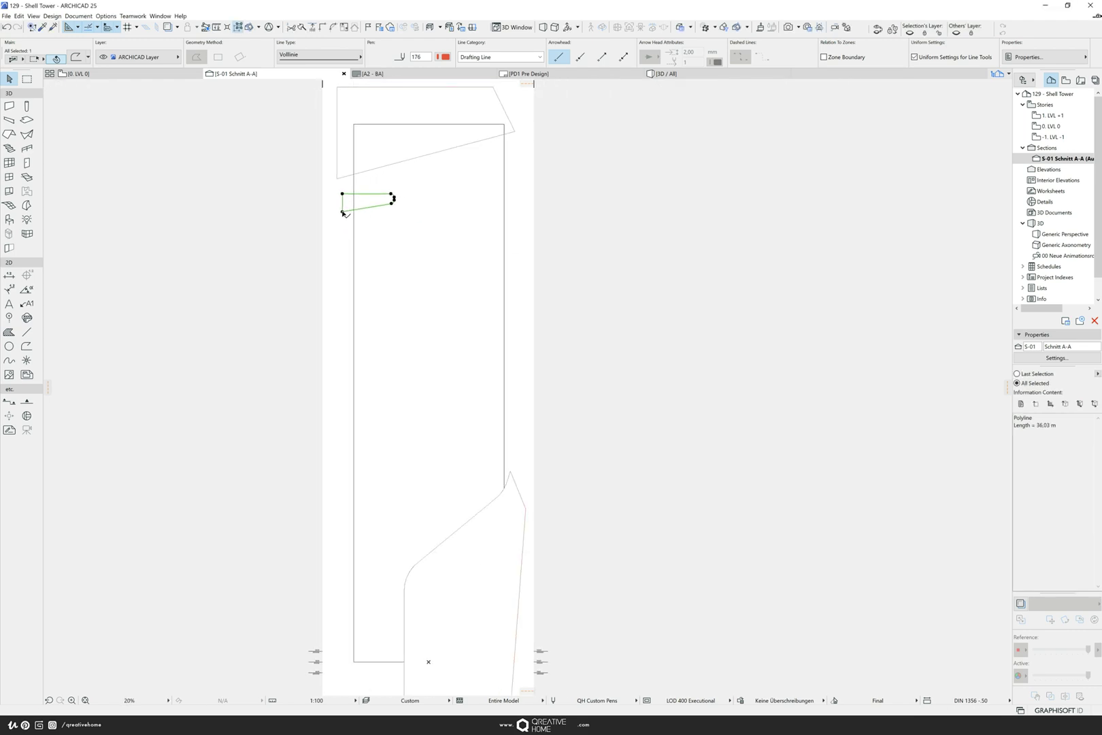
{"action": "left_click", "coordinate": [342, 212]}
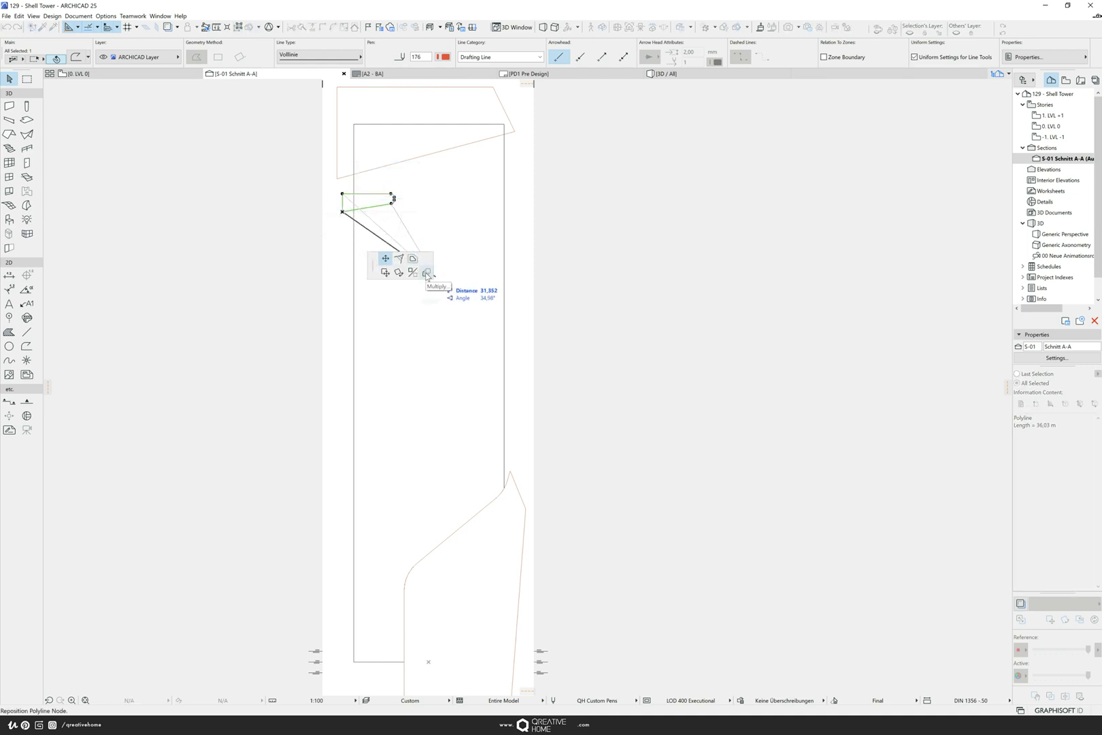
{"action": "left_click", "coordinate": [427, 273]}
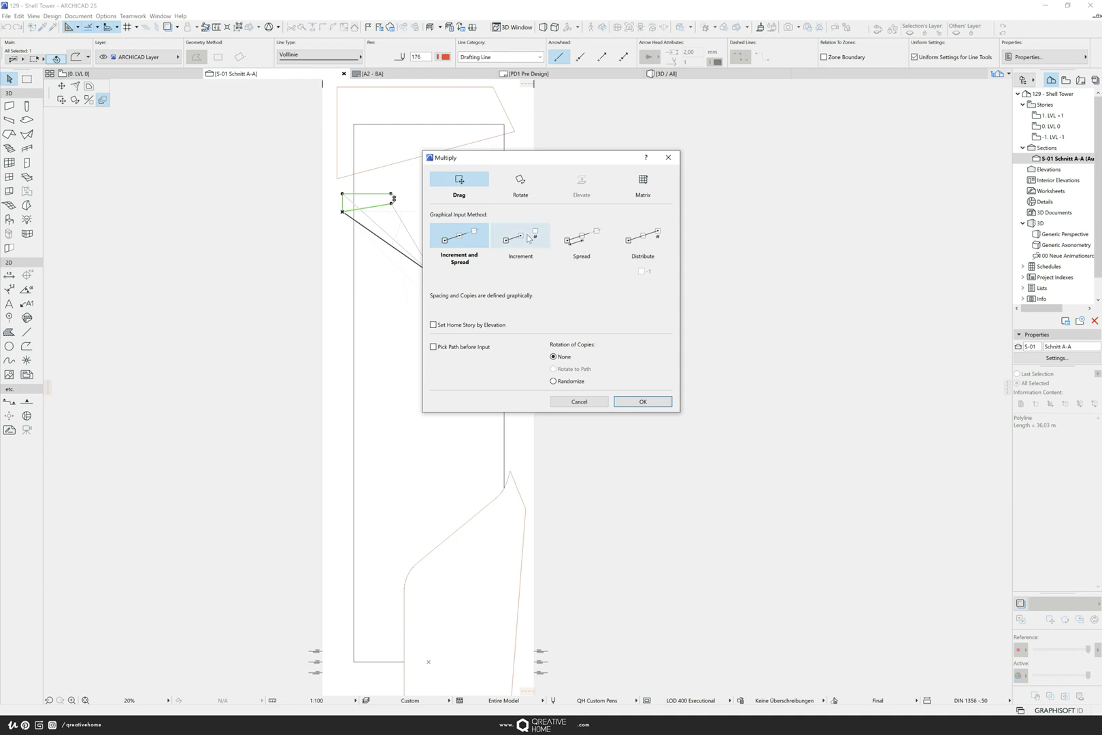
{"action": "left_click", "coordinate": [592, 247]}
{"action": "key", "text": "Tab"}
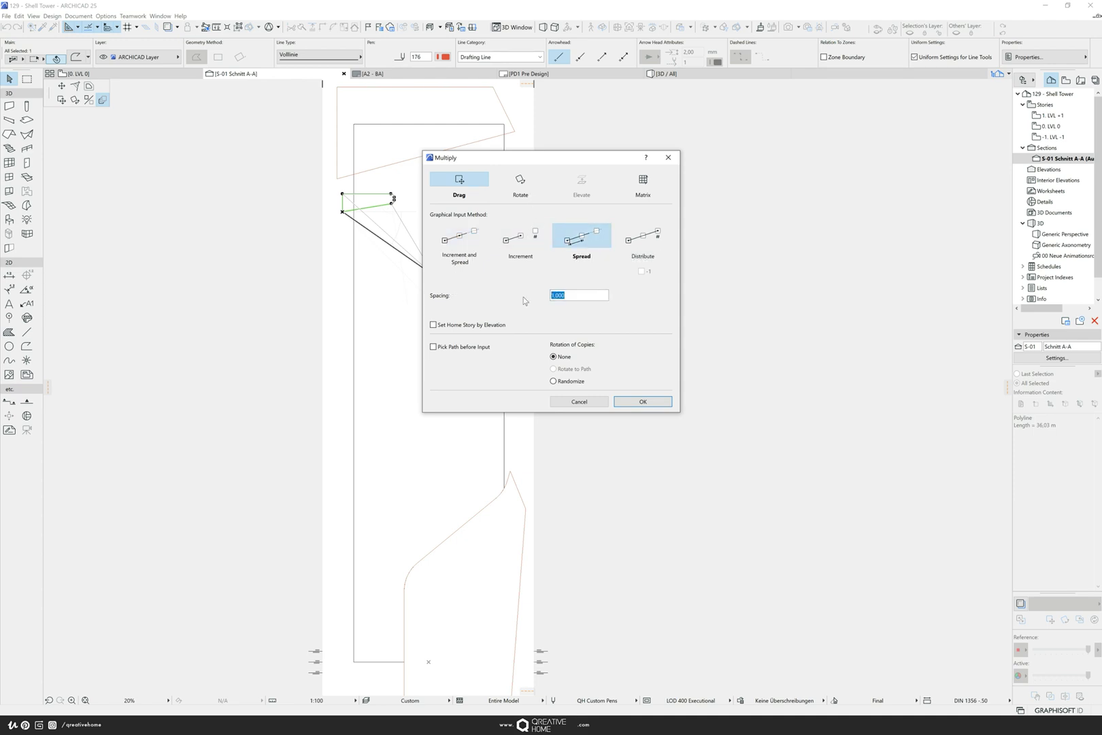
{"action": "type", "text": "4"}
{"action": "left_click", "coordinate": [642, 402]}
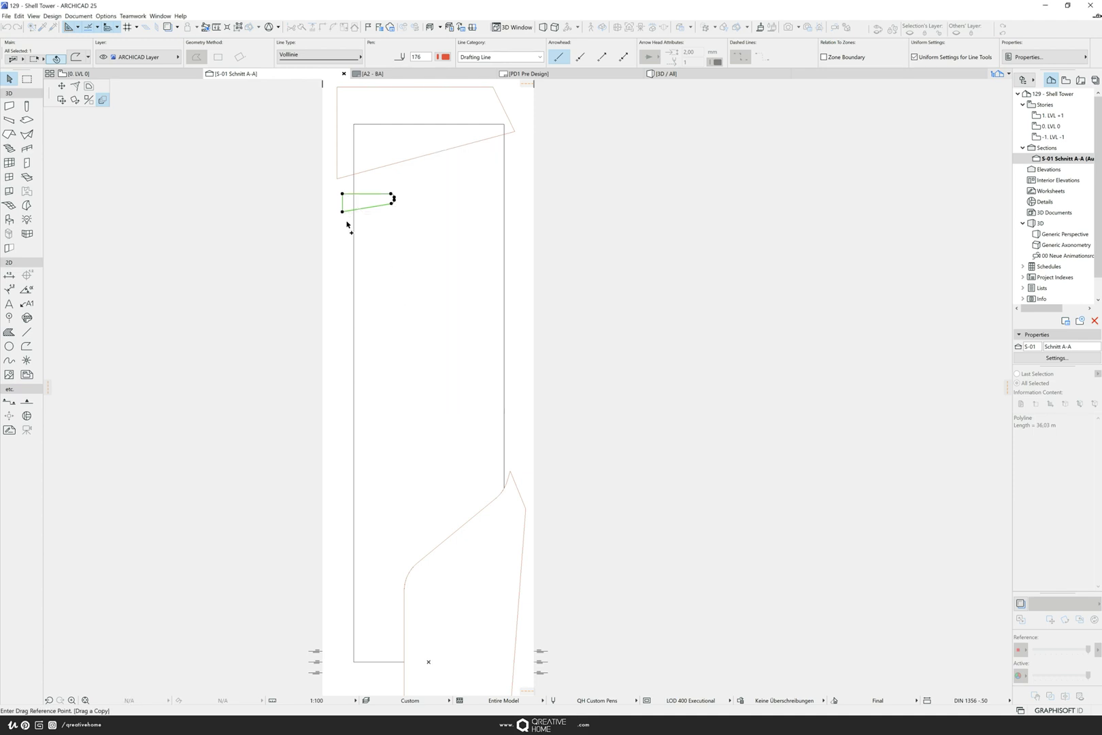
{"action": "left_click", "coordinate": [342, 211]}
{"action": "key", "text": "Escape"}
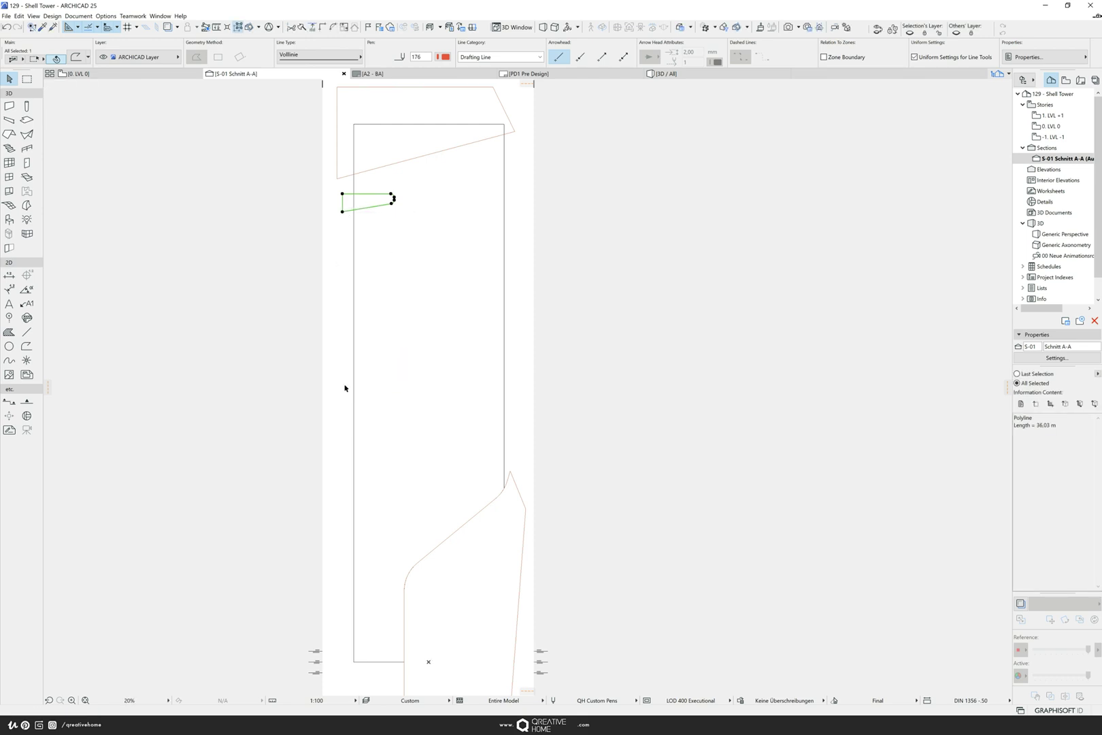
- Multiply the filleted tapered polyline straight down the shell's left edge using Spread with a spacing of 6, making 12 copies, and deselect them
{"action": "left_click", "coordinate": [343, 211]}
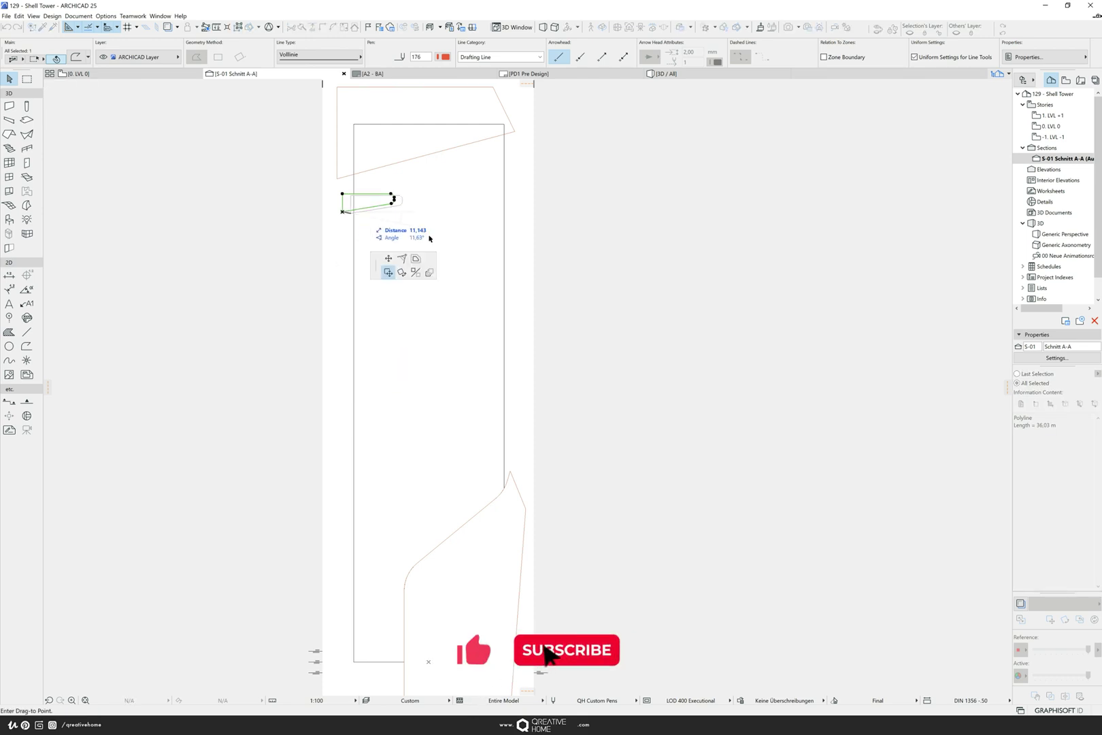
{"action": "key", "text": "ctrl+u"}
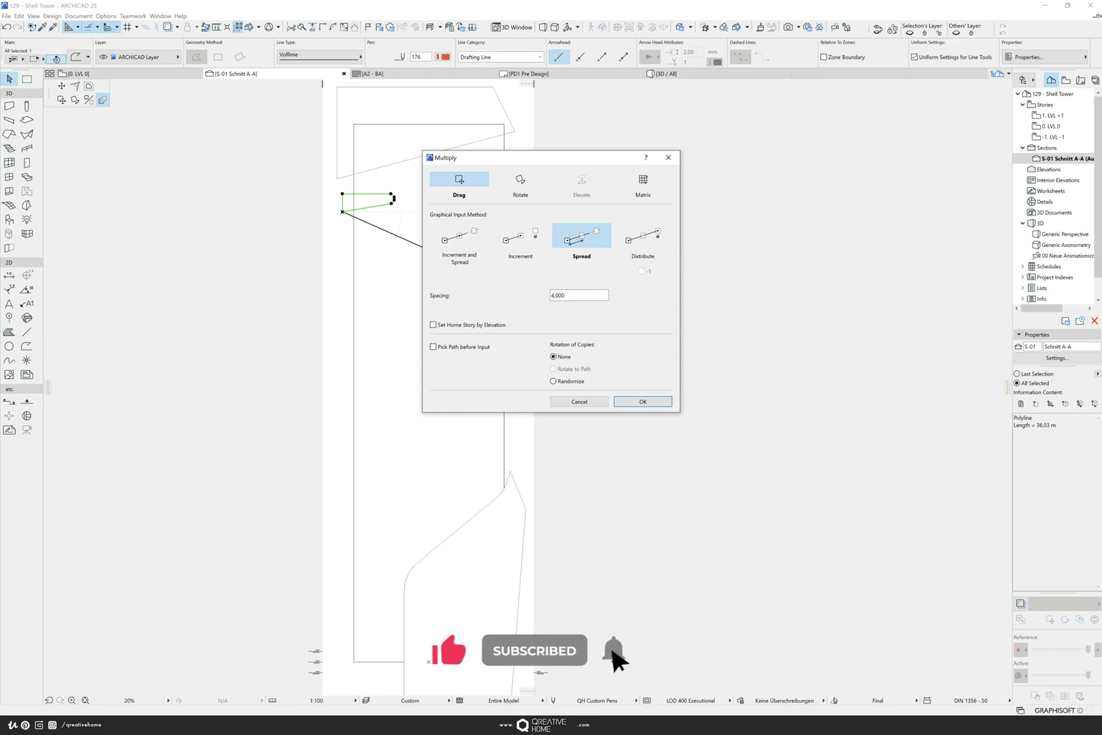
{"action": "type", "text": "6"}
{"action": "left_click", "coordinate": [639, 402]}
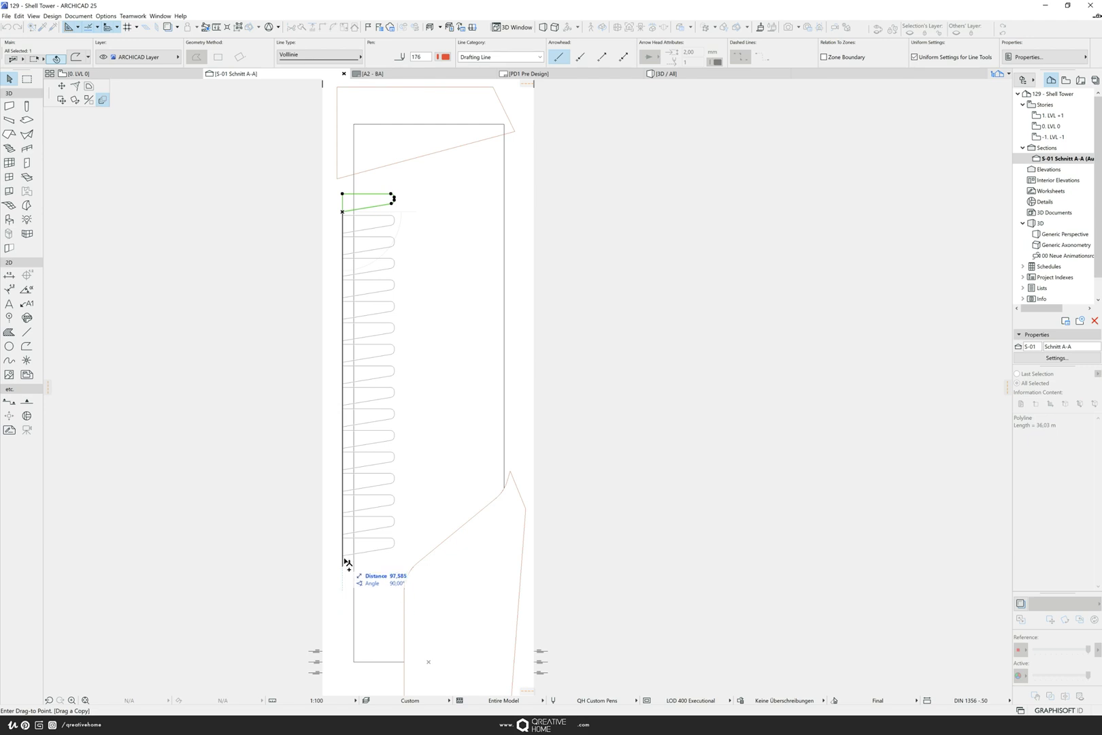
{"action": "left_click", "coordinate": [342, 469]}
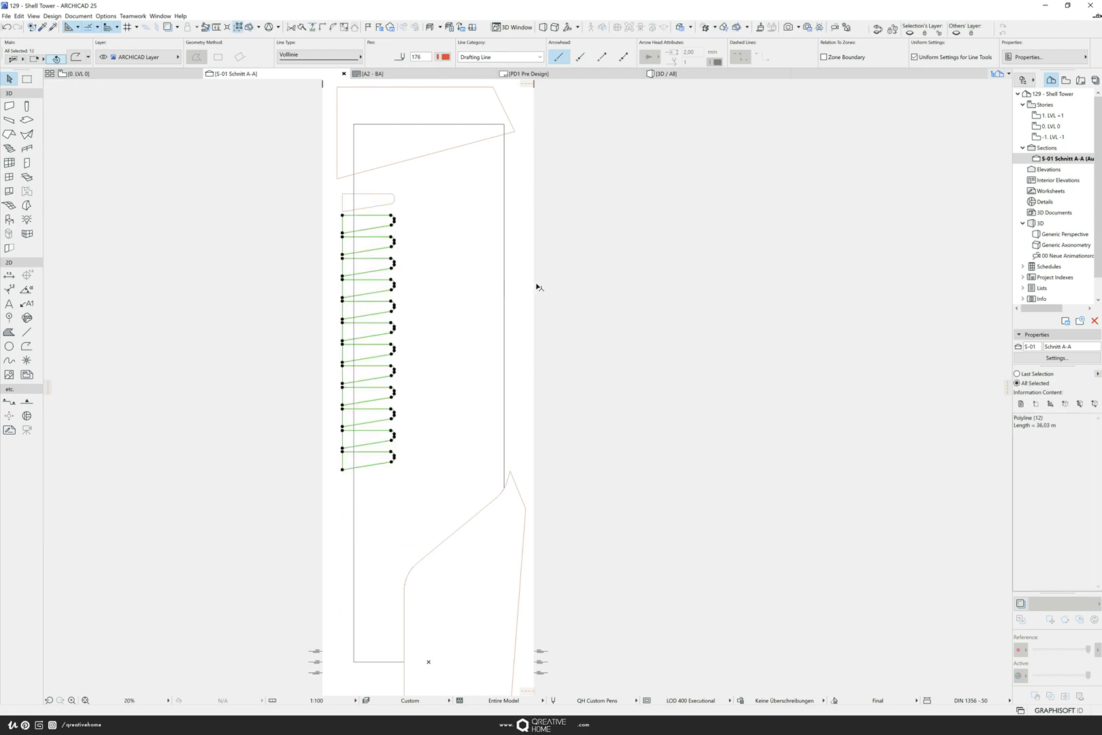
{"action": "left_click", "coordinate": [615, 248]}
- Copy-drag or move the large top polyline and uppermost small tapered polyline 50 m straight up, leaving profiles at both heights, and deselect
{"action": "scroll", "coordinate": [467, 271], "scroll_direction": "down", "scroll_amount": 2}
{"action": "middle_click_drag", "start_coordinate": [467, 271], "coordinate": [455, 322]}
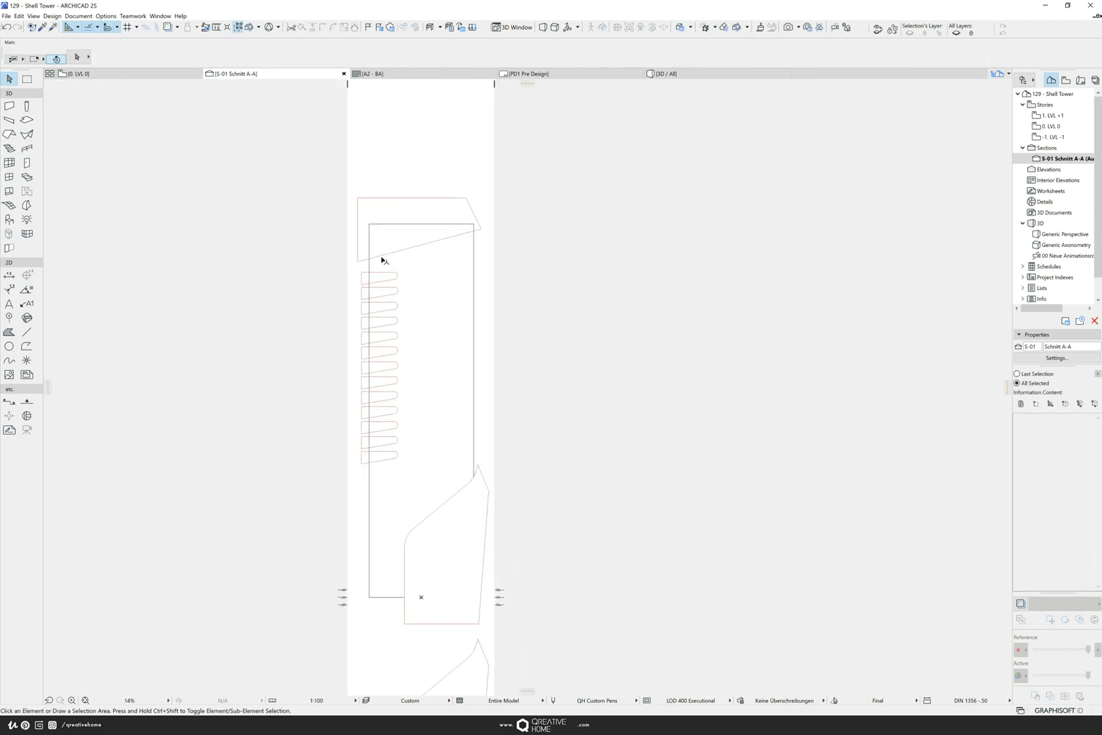
{"action": "left_click", "coordinate": [361, 198]}
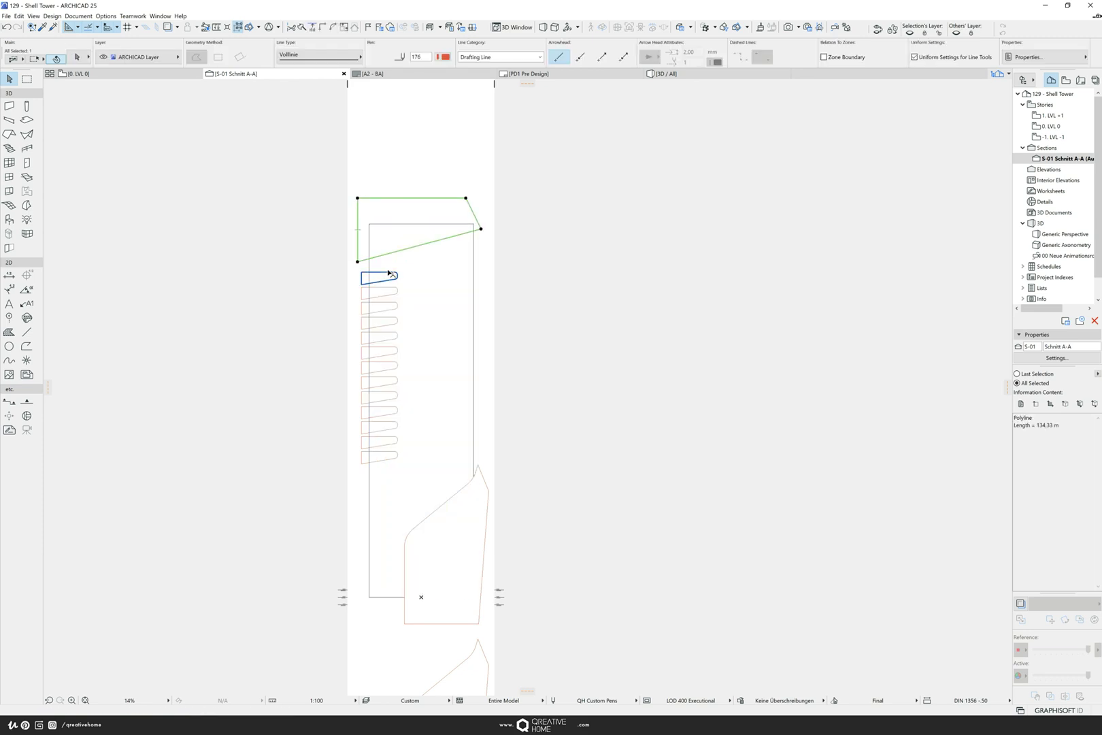
{"action": "left_click", "coordinate": [370, 273], "text": "shift"}
{"action": "left_click", "coordinate": [376, 199]}
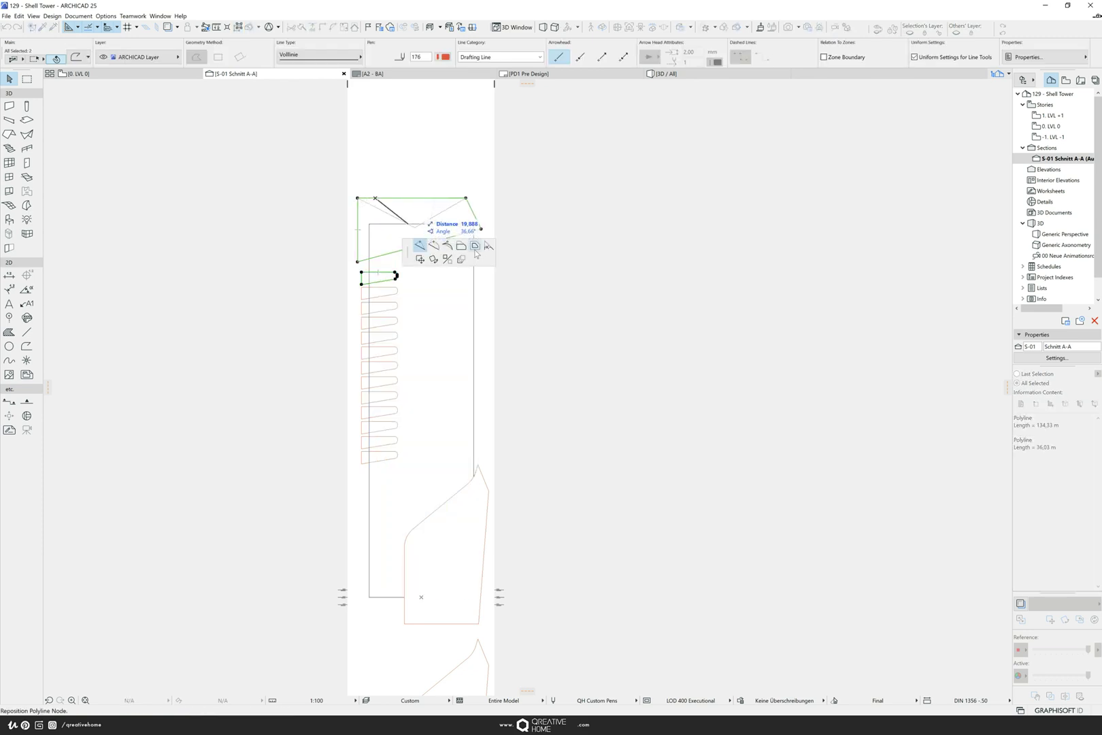
{"action": "left_click", "coordinate": [420, 260]}
{"action": "middle_click_drag", "start_coordinate": [394, 162], "coordinate": [395, 248]}
{"action": "key", "text": "ctrl"}
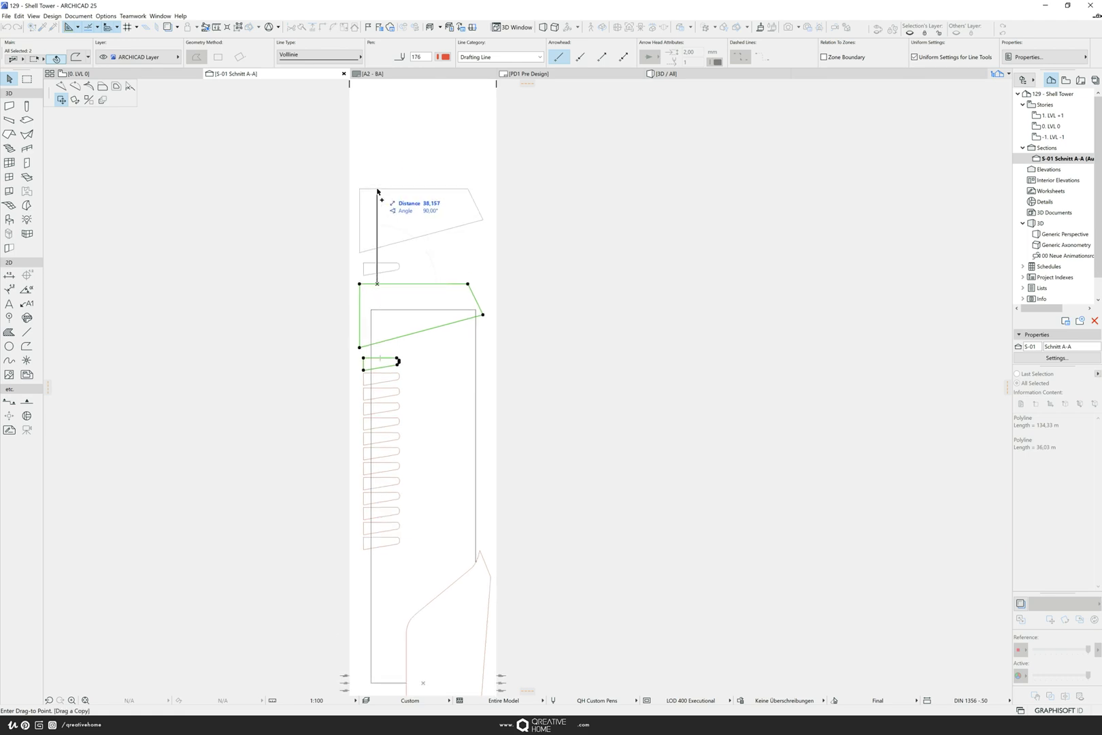
{"action": "type", "text": "50"}
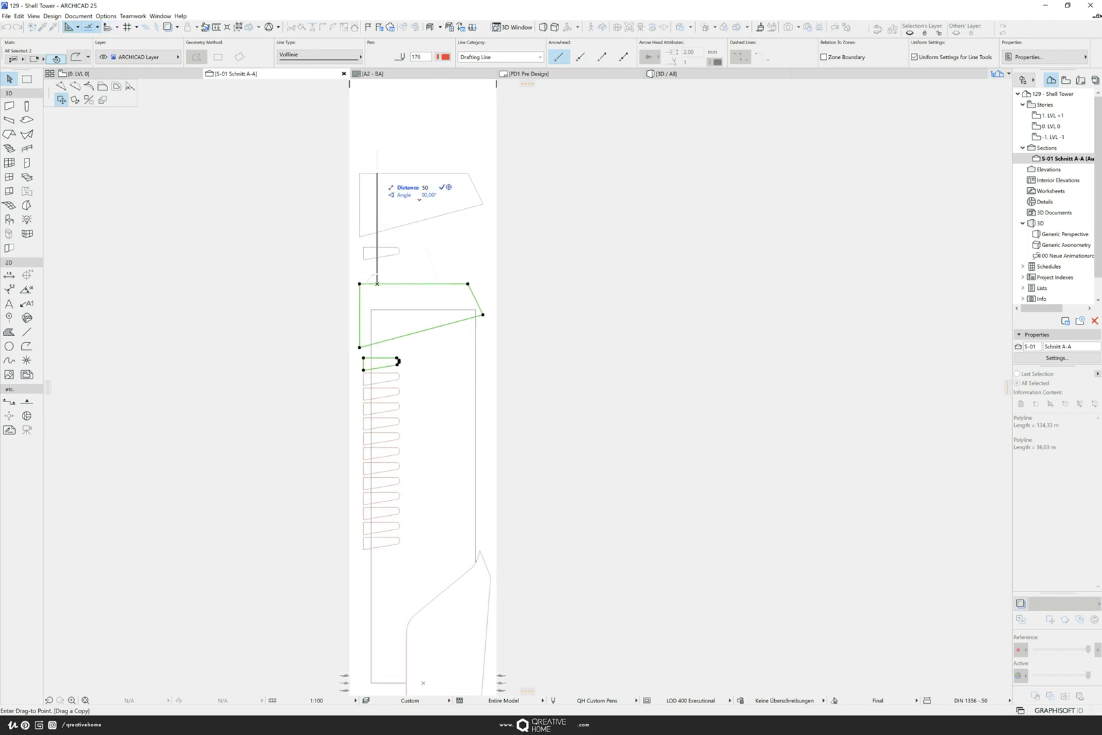
{"action": "key", "text": "Return"}
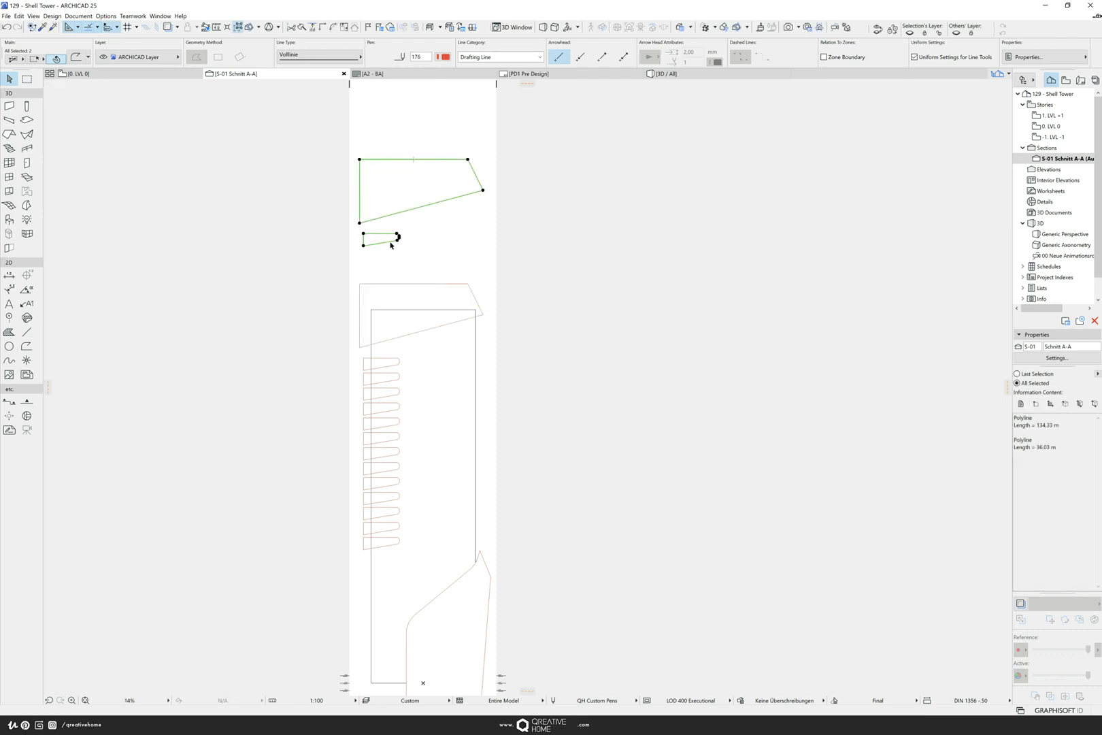
{"action": "left_click", "coordinate": [408, 247]}
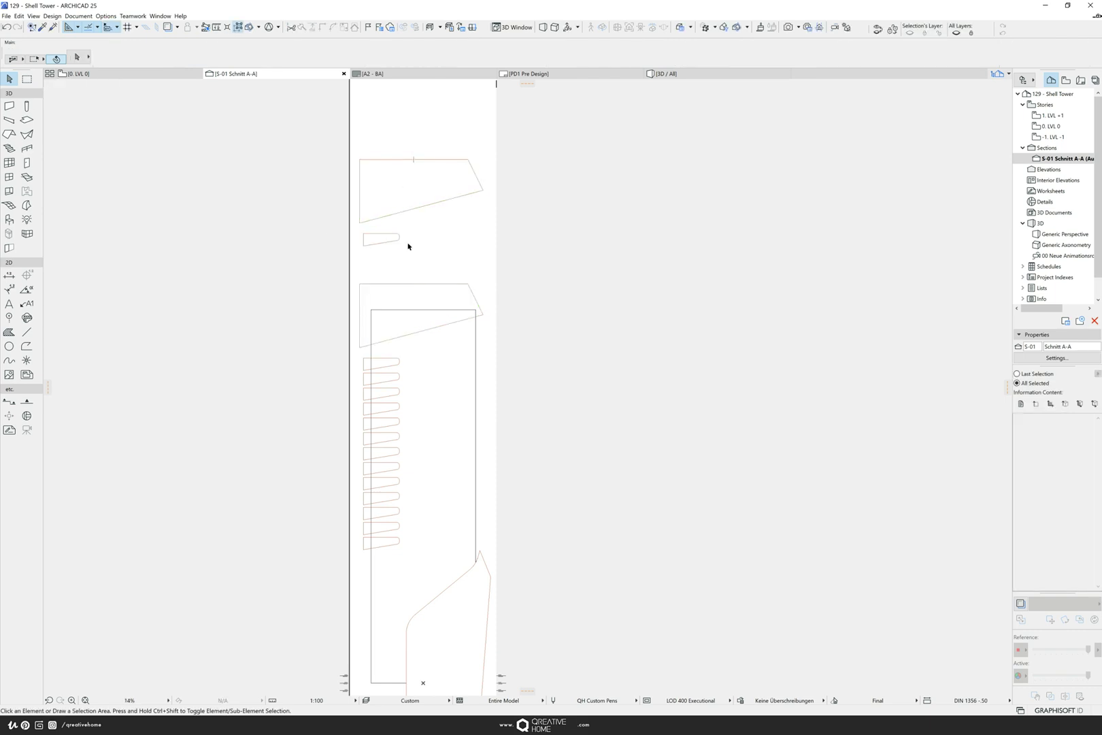
- Create flat morphs from the raised large polyline and the raised small tapered polyline with the Magic Wand
{"action": "left_click", "coordinate": [26, 206]}
{"action": "middle_click_drag", "start_coordinate": [303, 161], "coordinate": [261, 159]}
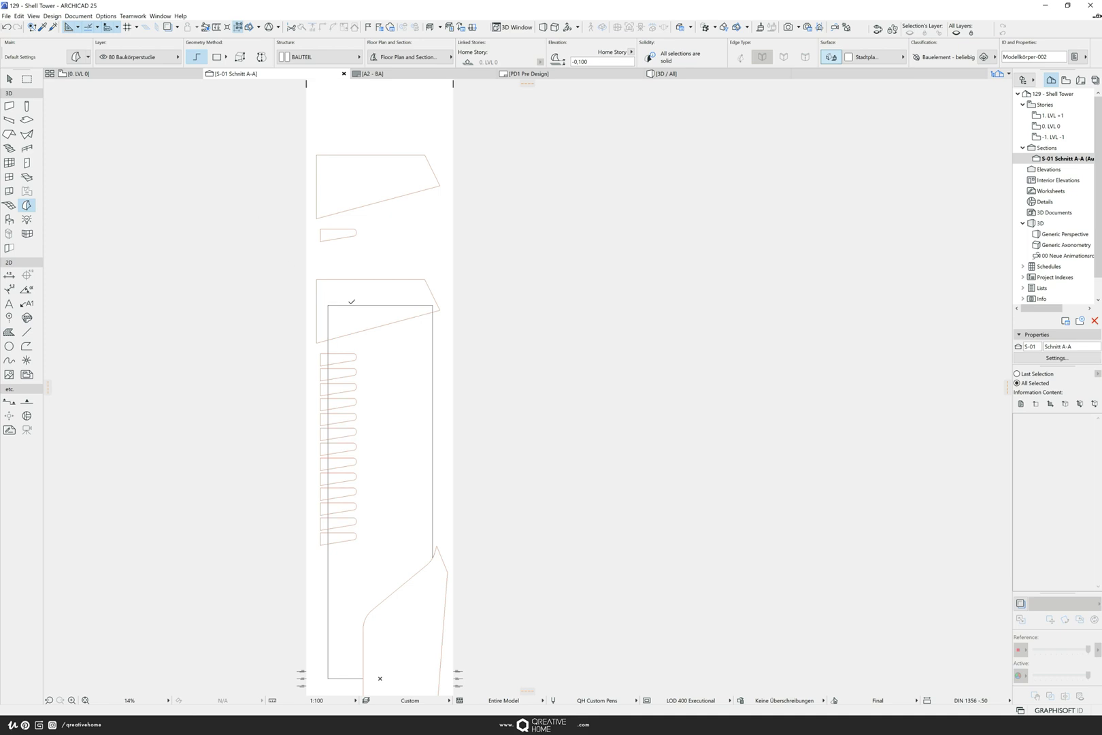
{"action": "scroll", "coordinate": [352, 302], "scroll_direction": "up", "scroll_amount": 3}
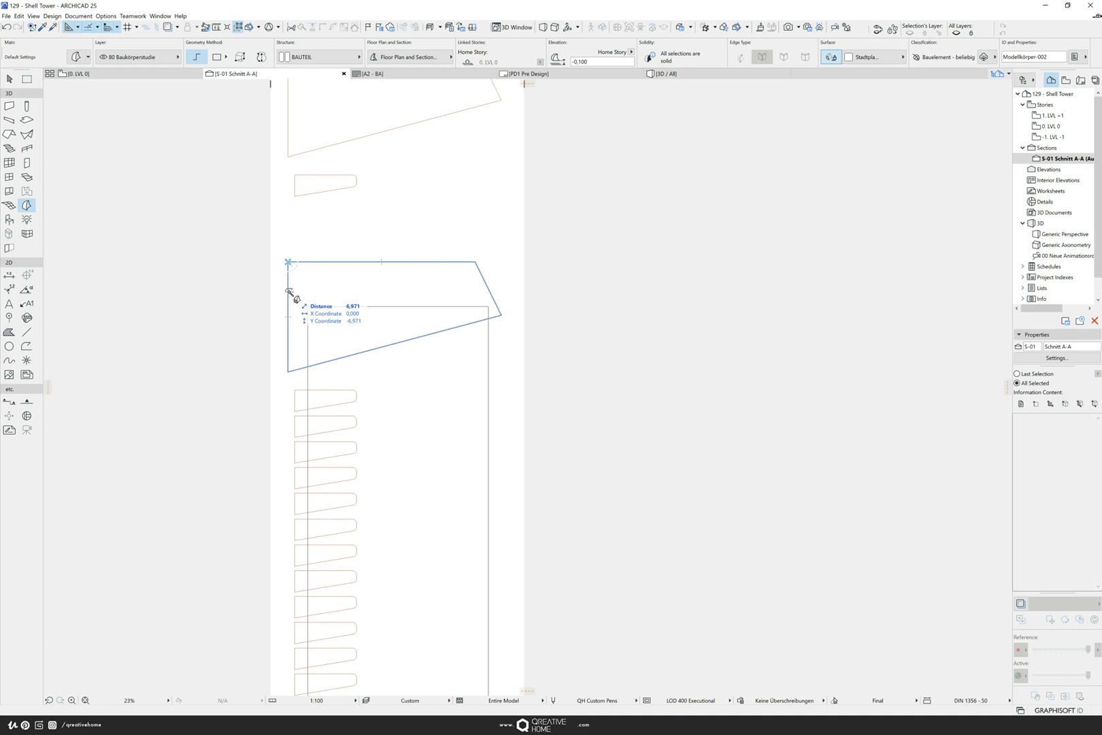
{"action": "scroll", "coordinate": [332, 207], "scroll_direction": "down", "scroll_amount": 1}
{"action": "middle_click_drag", "start_coordinate": [337, 232], "coordinate": [331, 355]}
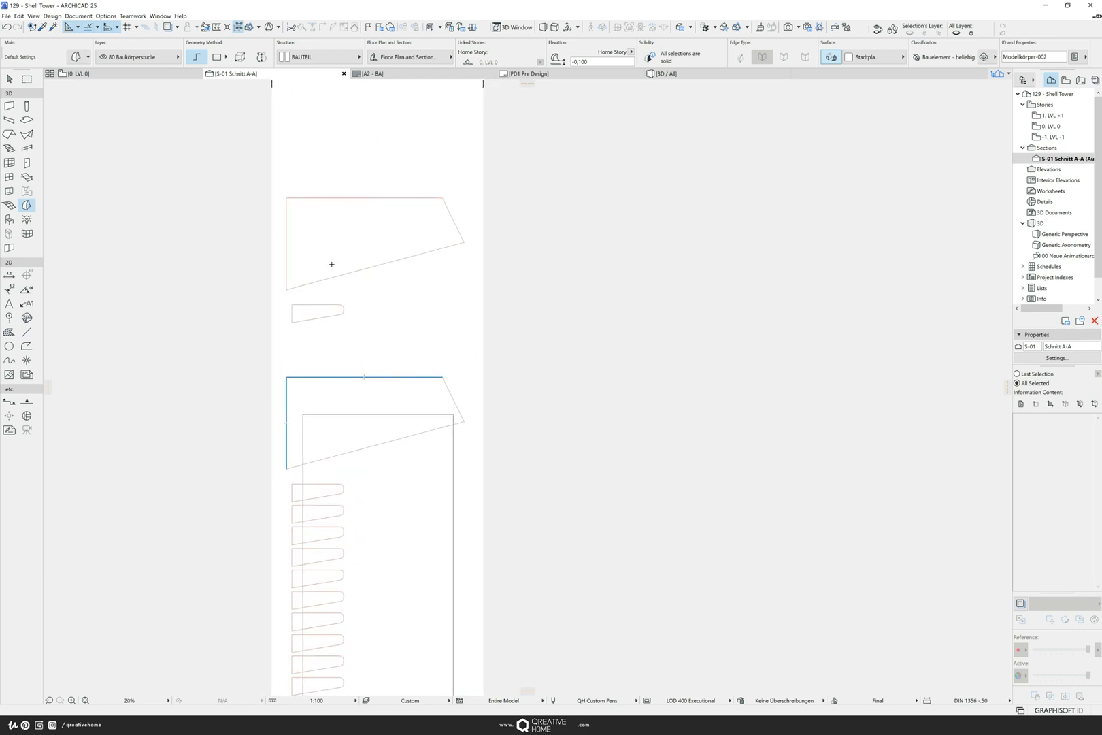
{"action": "middle_click_drag", "start_coordinate": [320, 258], "coordinate": [318, 267]}
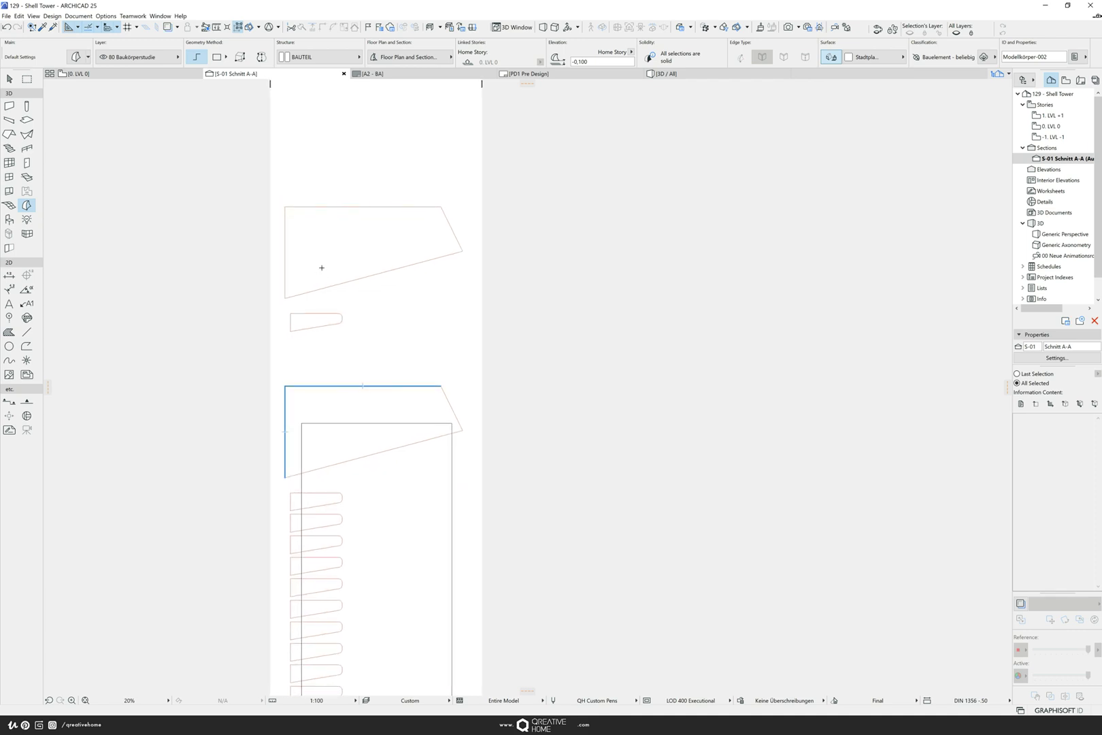
{"action": "scroll", "coordinate": [341, 236], "scroll_direction": "up", "scroll_amount": 1}
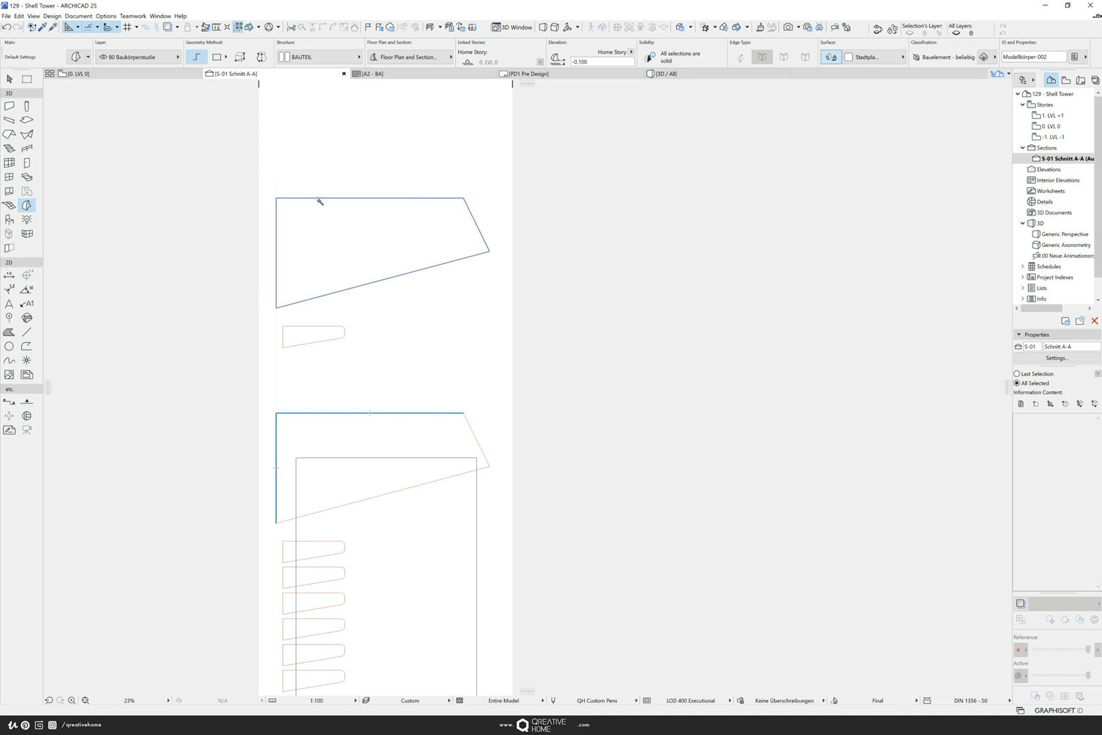
{"action": "left_click", "coordinate": [323, 235]}
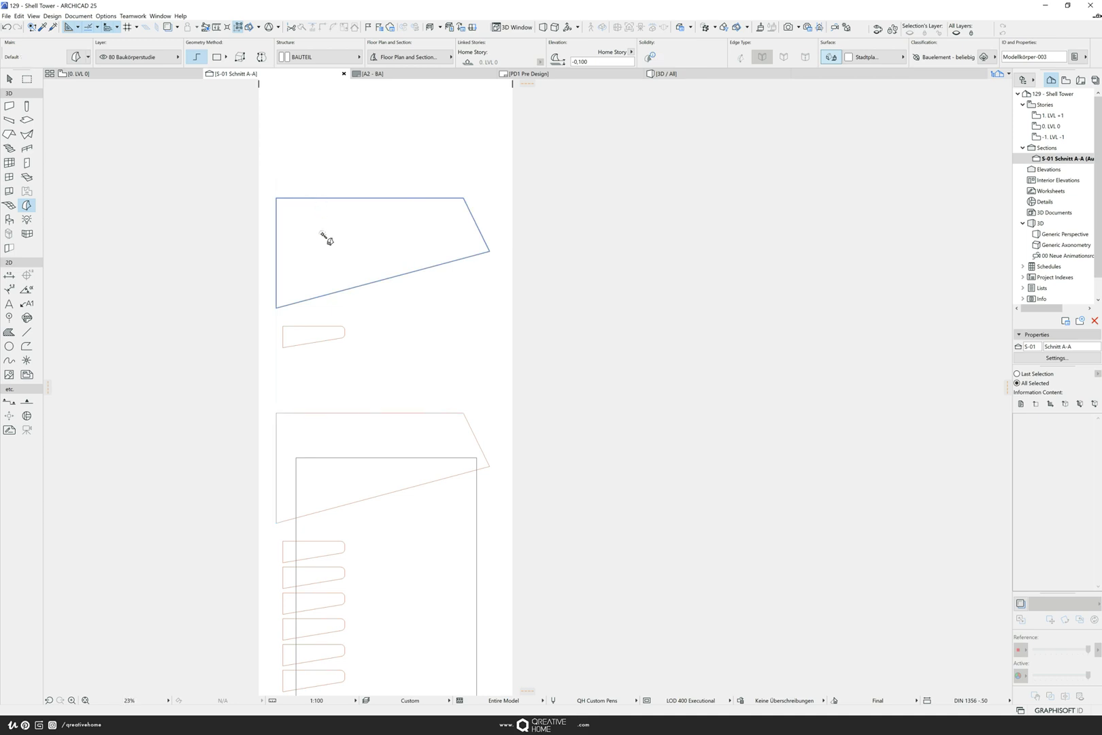
{"action": "left_click", "coordinate": [312, 334]}
{"action": "key", "text": "Escape"}
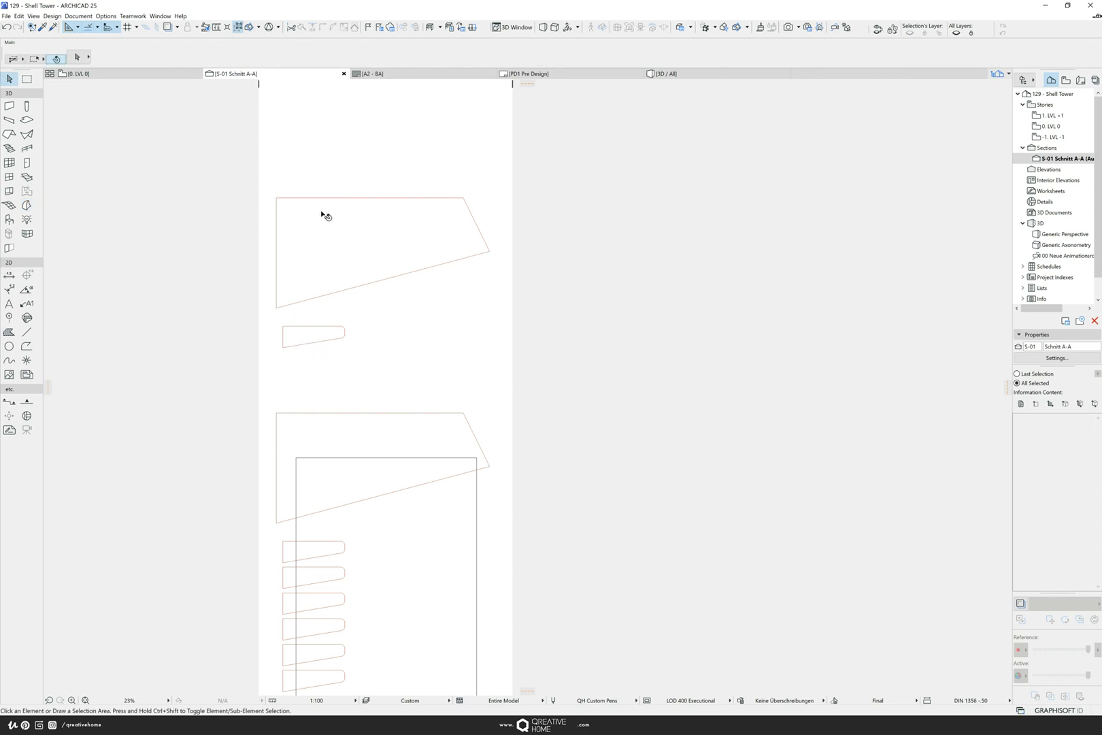
- In the 3D window, push/pull the small and large raised morph faces horizontally into solids extending well beyond the shell's width
{"action": "left_click", "coordinate": [670, 75]}
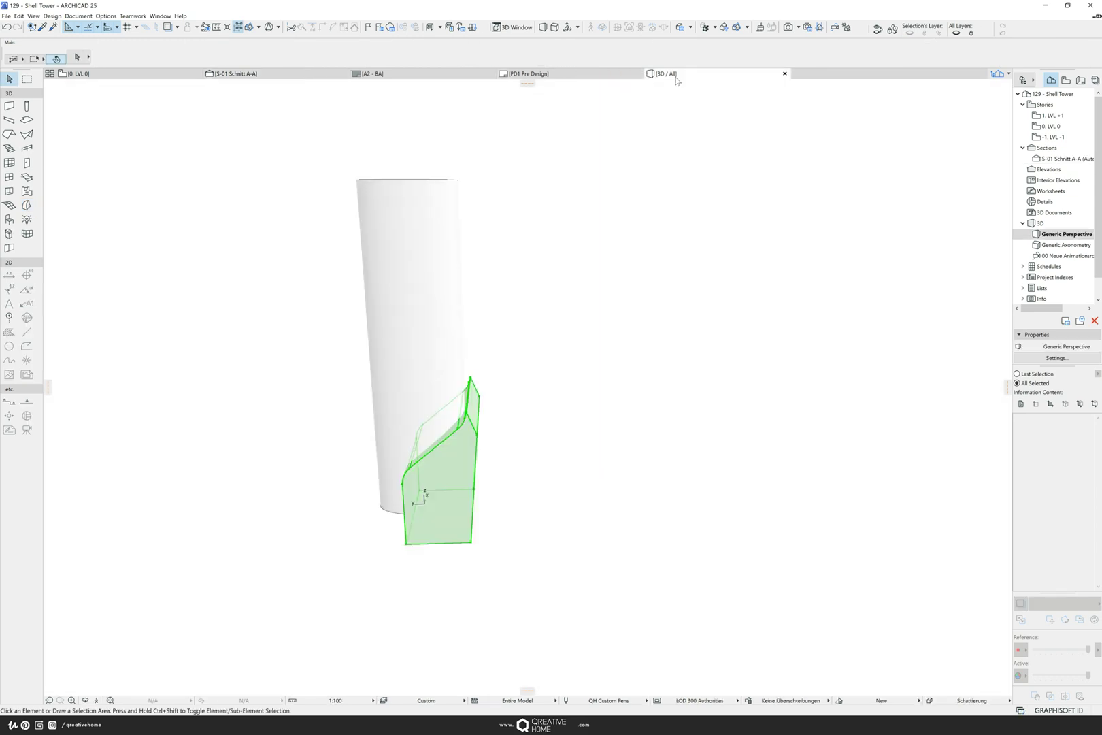
{"action": "middle_click_drag", "start_coordinate": [397, 187], "coordinate": [371, 240], "text": "shift"}
{"action": "left_click", "coordinate": [372, 239]}
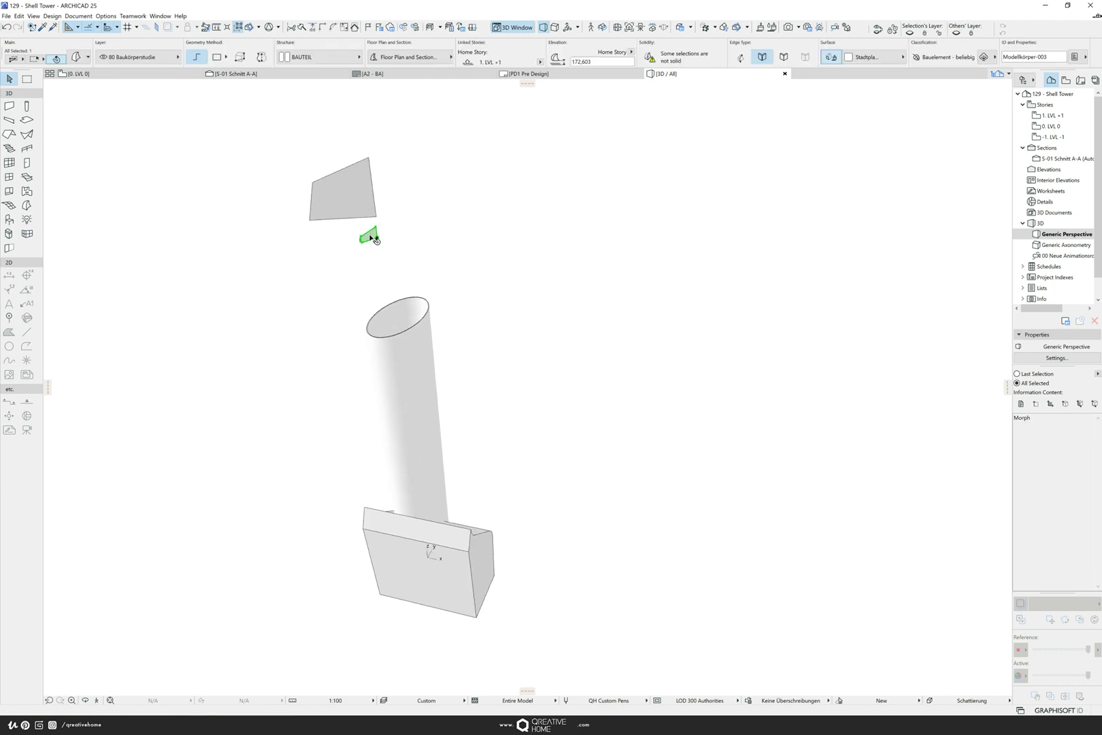
{"action": "left_click", "coordinate": [370, 236]}
{"action": "left_click", "coordinate": [506, 247]}
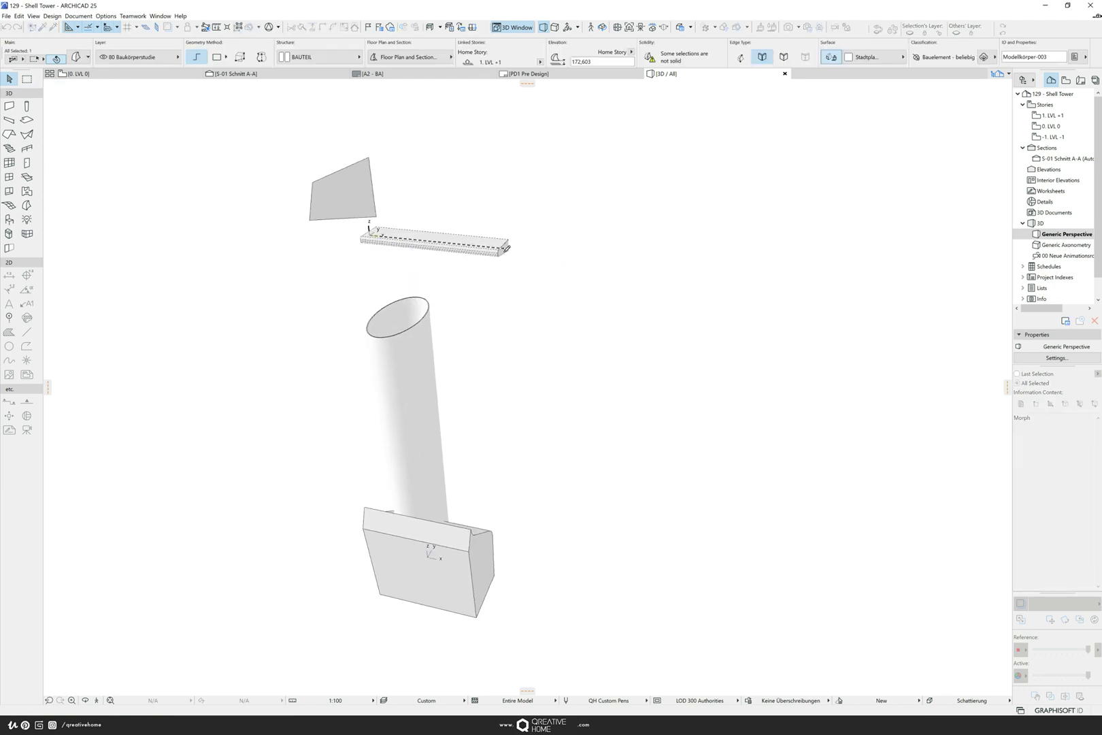
{"action": "left_click", "coordinate": [355, 194]}
{"action": "left_click", "coordinate": [354, 193]}
{"action": "left_click", "coordinate": [531, 227]}
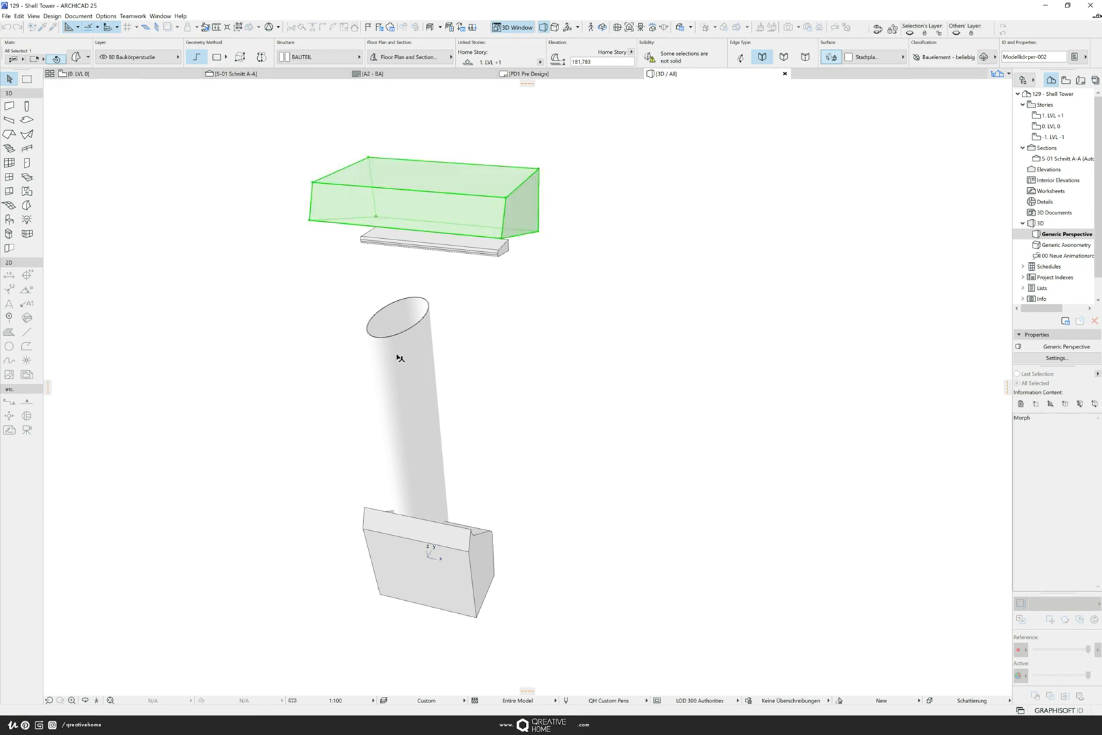
{"action": "middle_click_drag", "start_coordinate": [418, 356], "coordinate": [476, 340], "text": "shift"}
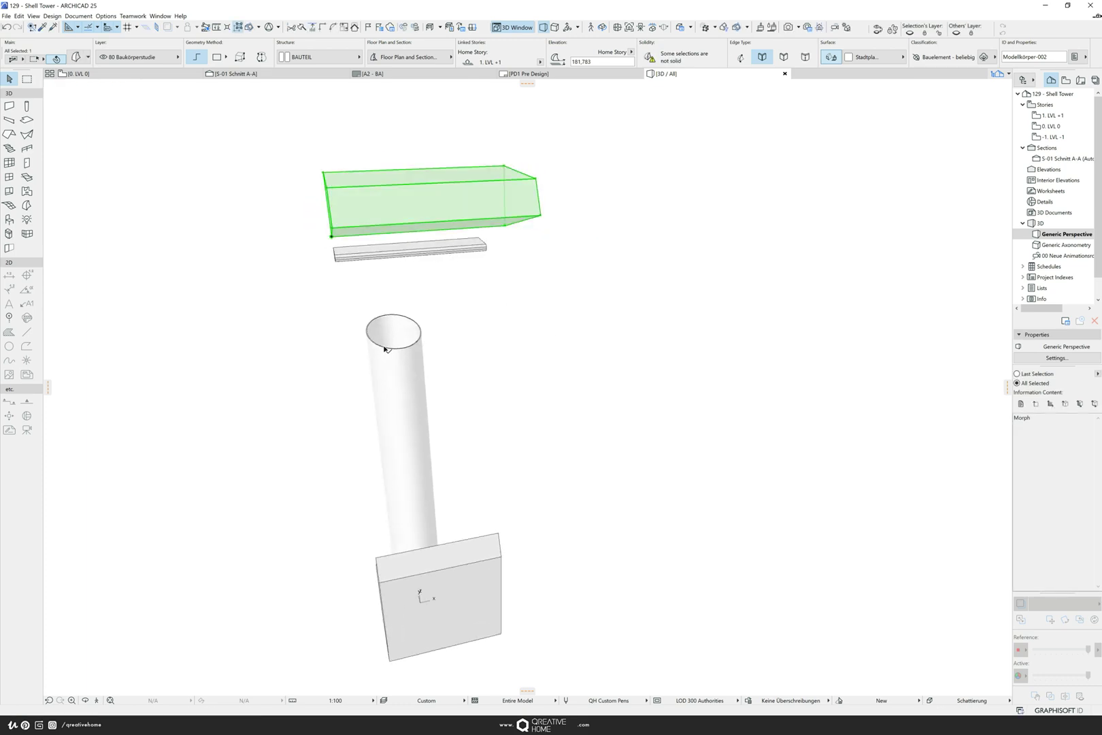
{"action": "middle_click_drag", "start_coordinate": [385, 348], "coordinate": [439, 355], "text": "shift"}
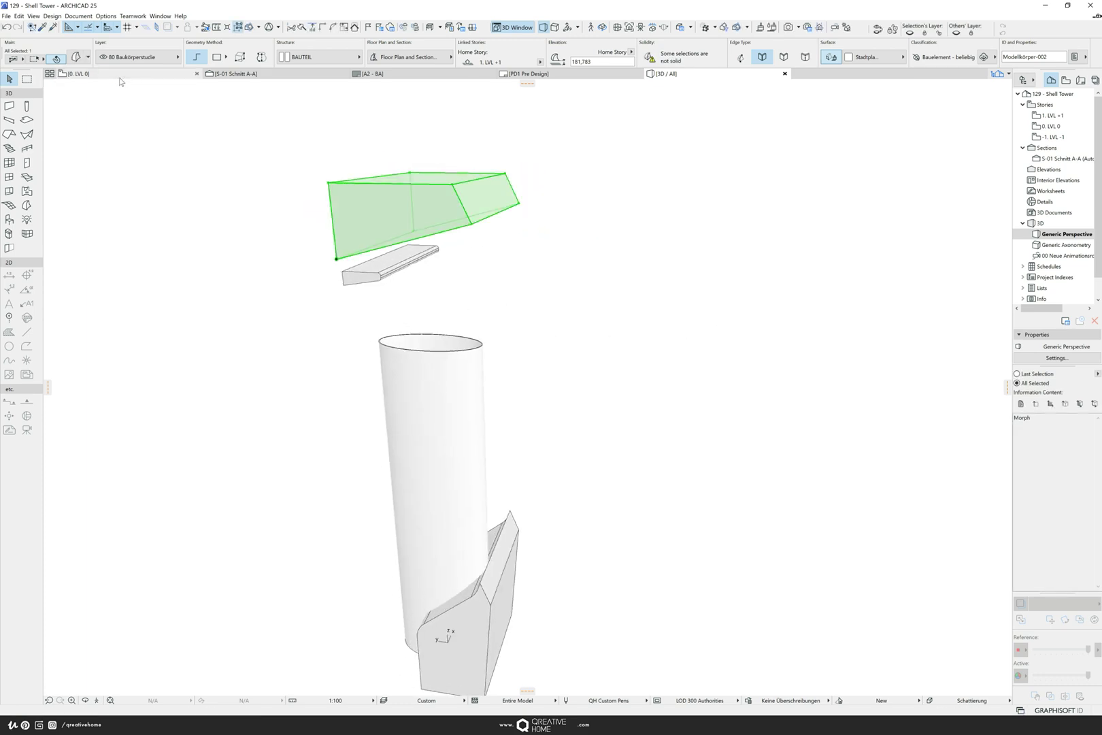
- In section S-01, move both raised morph solids 50 m straight down onto their original polyline profiles
{"action": "left_click", "coordinate": [235, 74]}
{"action": "left_click", "coordinate": [319, 244]}
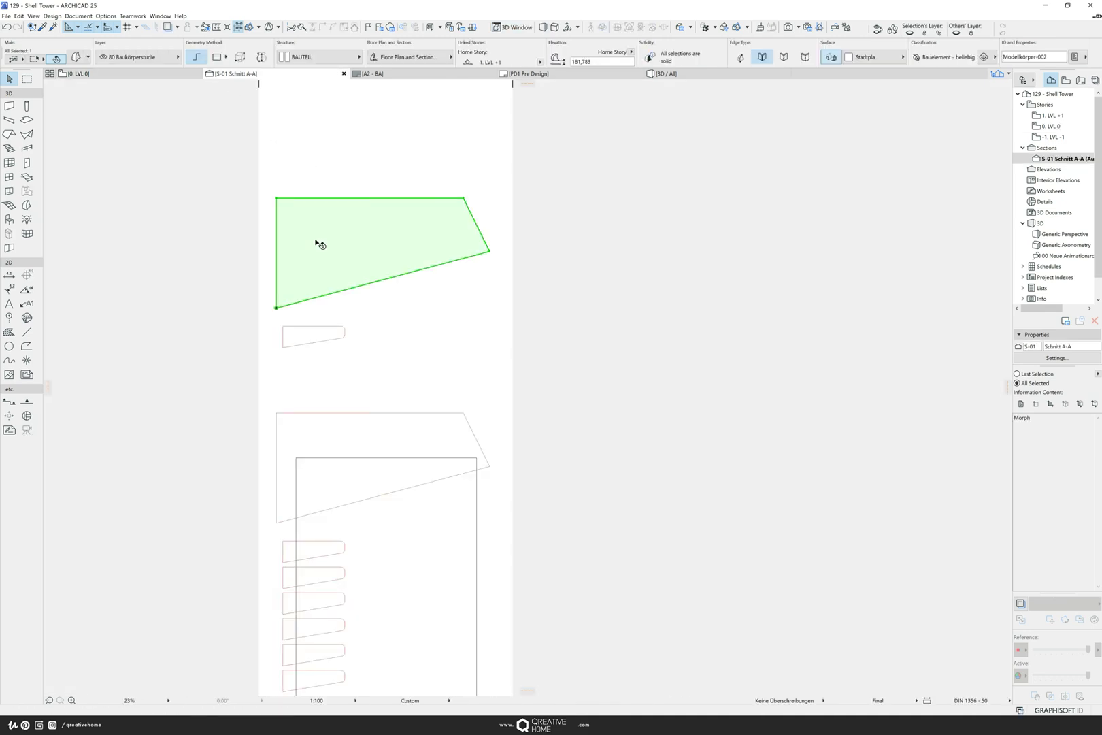
{"action": "left_click", "coordinate": [301, 342], "text": "shift"}
{"action": "left_click", "coordinate": [282, 347]}
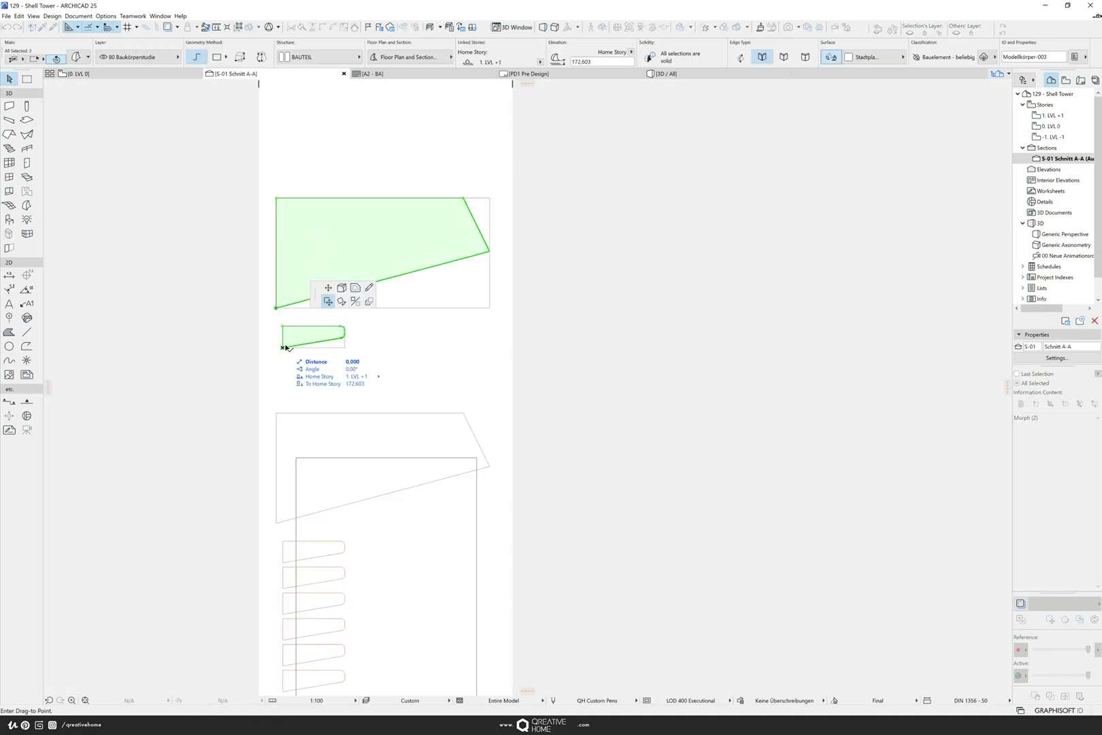
{"action": "left_click", "coordinate": [328, 289]}
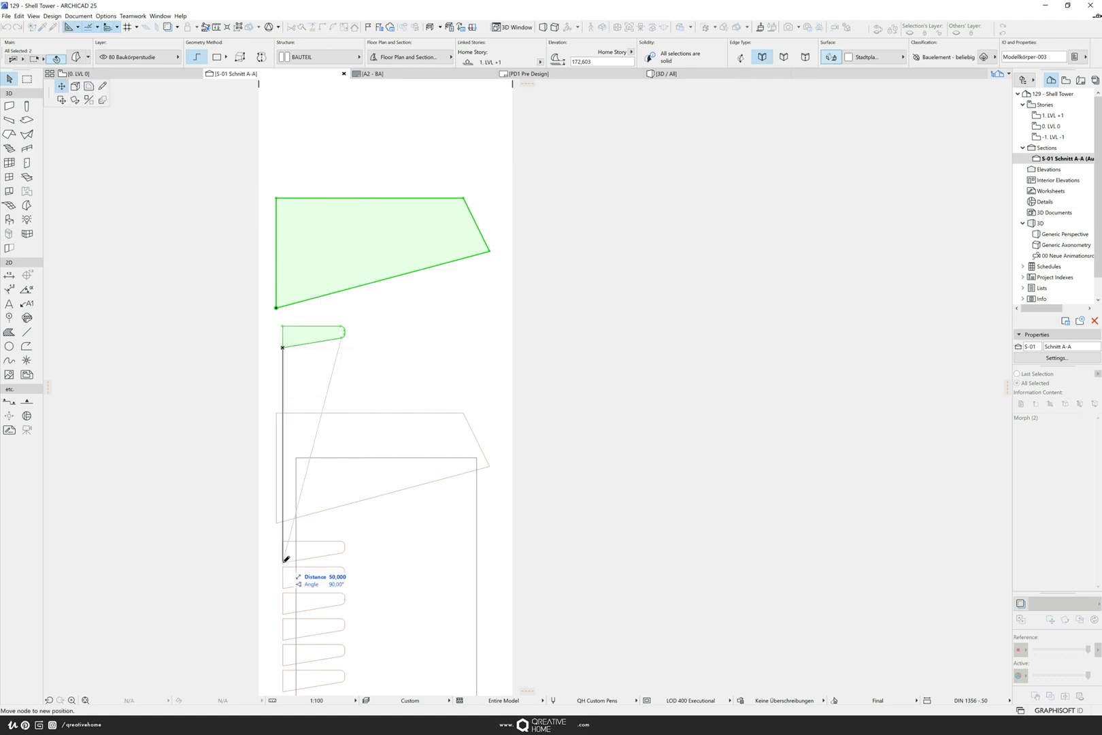
{"action": "key", "text": "Escape"}
{"action": "left_click", "coordinate": [282, 347]}
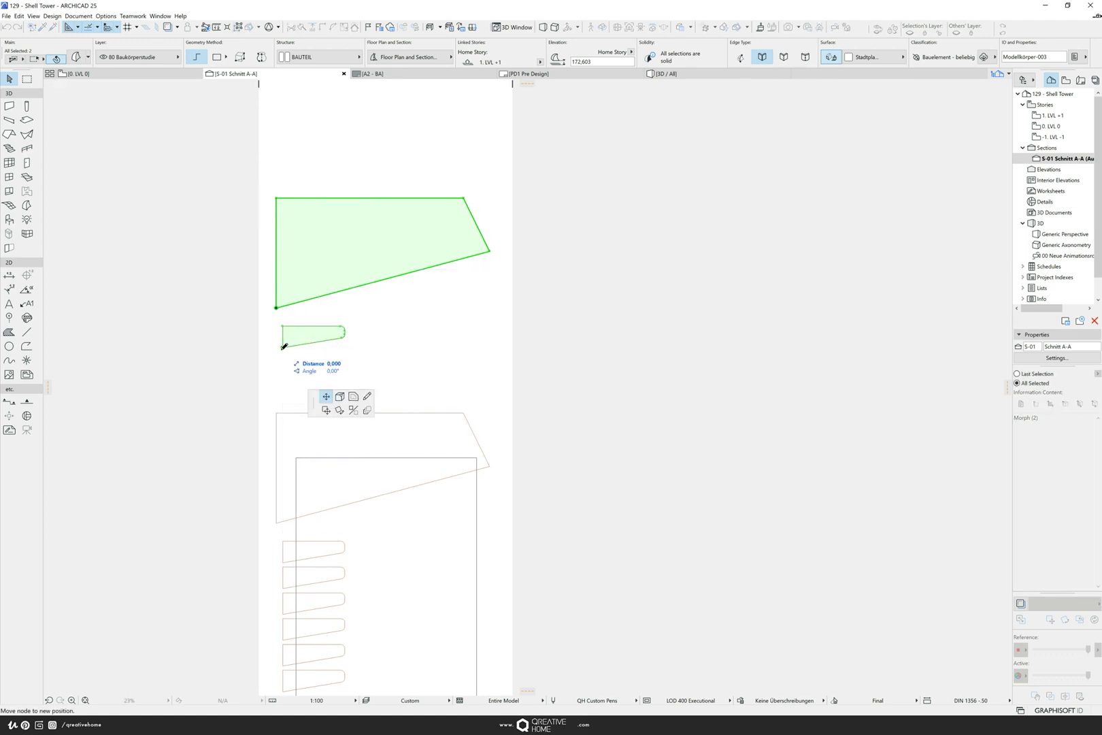
{"action": "left_click", "coordinate": [325, 411]}
{"action": "left_click", "coordinate": [282, 563]}
- Multiply the upper small tapered morph straight down with Spread at 6 m spacing, from its original profile to the lowest tapered profile
{"action": "middle_click_drag", "start_coordinate": [340, 525], "coordinate": [421, 212]}
{"action": "left_click", "coordinate": [393, 250]}
{"action": "left_click", "coordinate": [365, 244]}
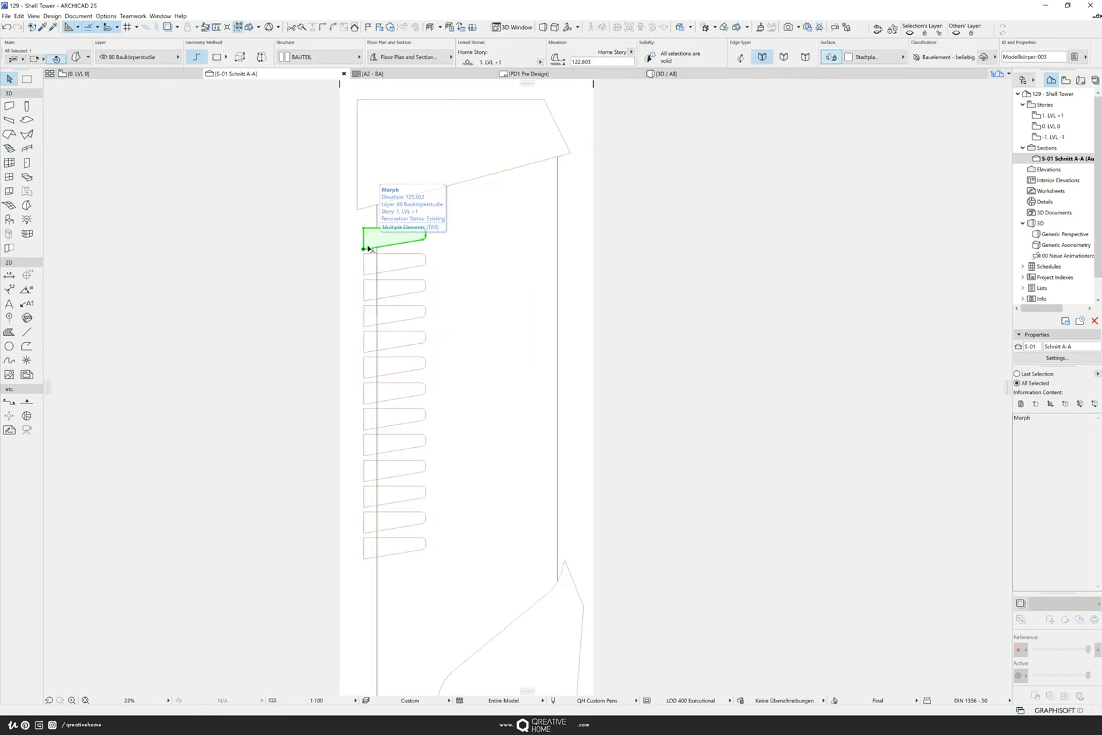
{"action": "left_click", "coordinate": [364, 248]}
{"action": "key", "text": "ctrl+u"}
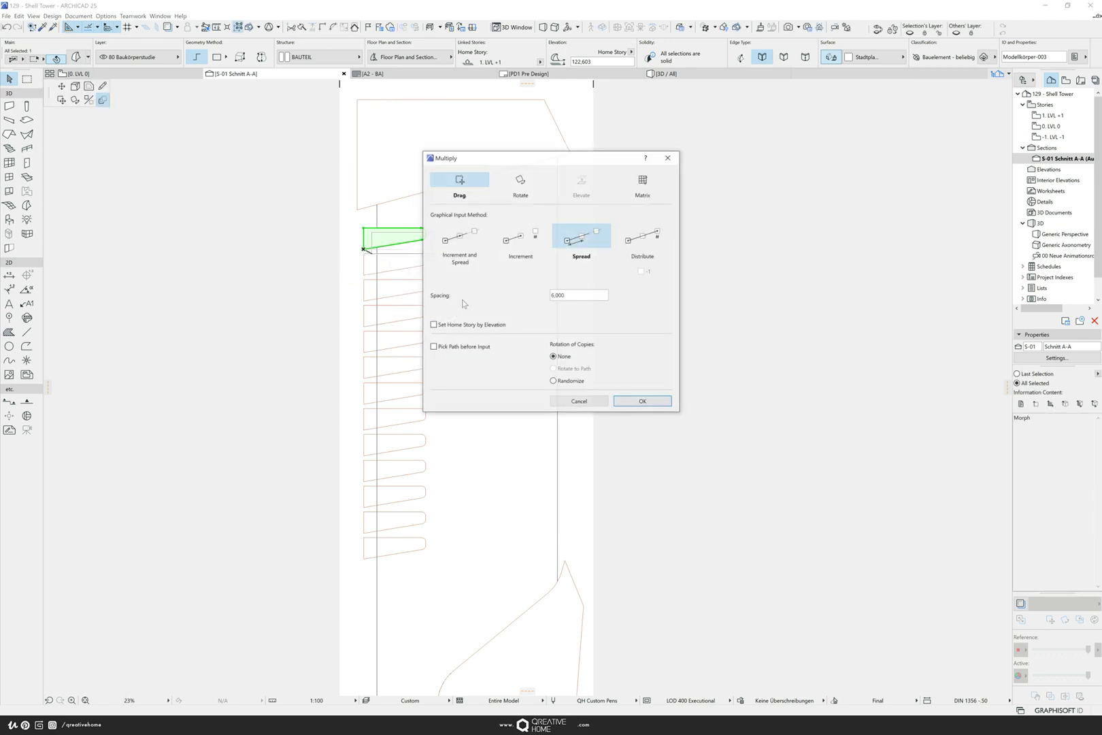
{"action": "left_click", "coordinate": [641, 401]}
{"action": "left_click", "coordinate": [364, 249]}
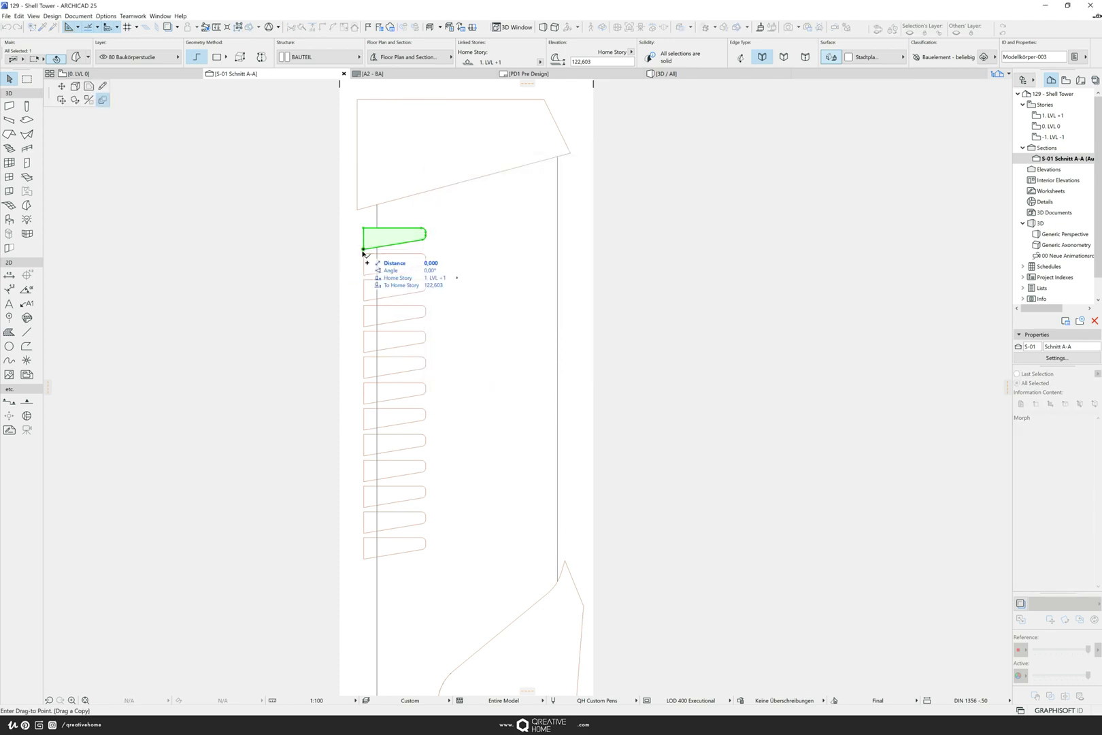
{"action": "left_click", "coordinate": [364, 559]}
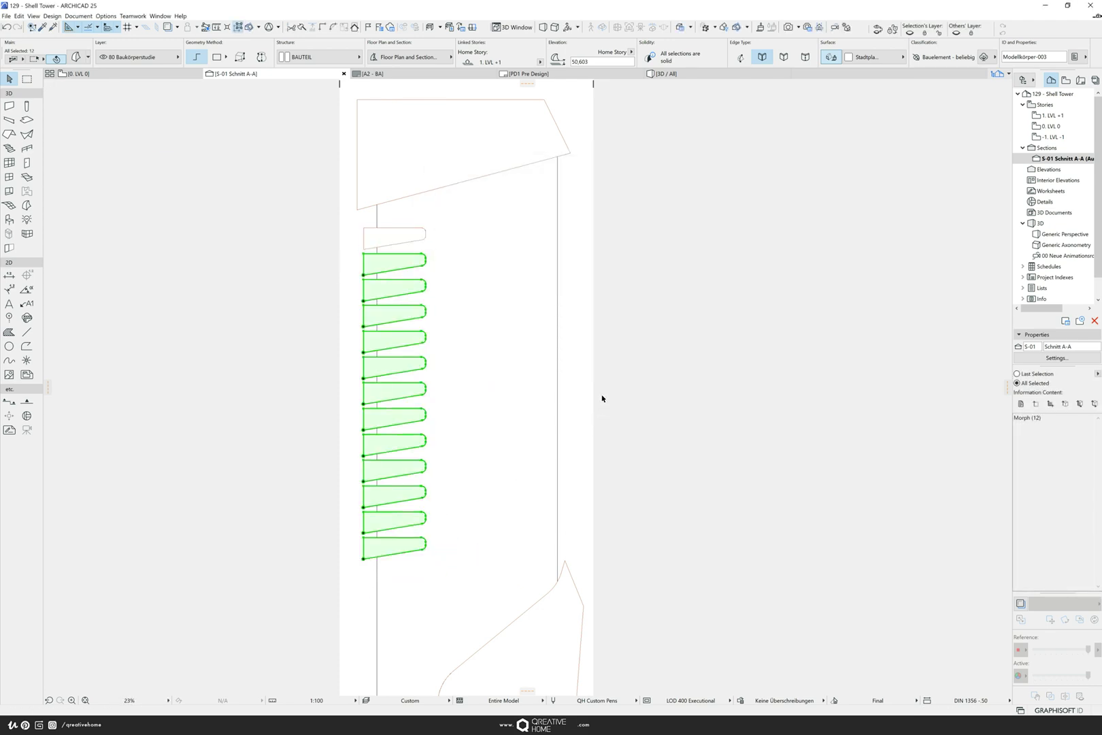
- Merge all small tapered morphs, the large top morph and the lower morph into one with a Boolean Union, and deselect
{"action": "scroll", "coordinate": [604, 247], "scroll_direction": "down", "scroll_amount": 3}
{"action": "middle_click_drag", "start_coordinate": [603, 232], "coordinate": [509, 300]}
{"action": "scroll", "coordinate": [411, 284], "scroll_direction": "up", "scroll_amount": 3}
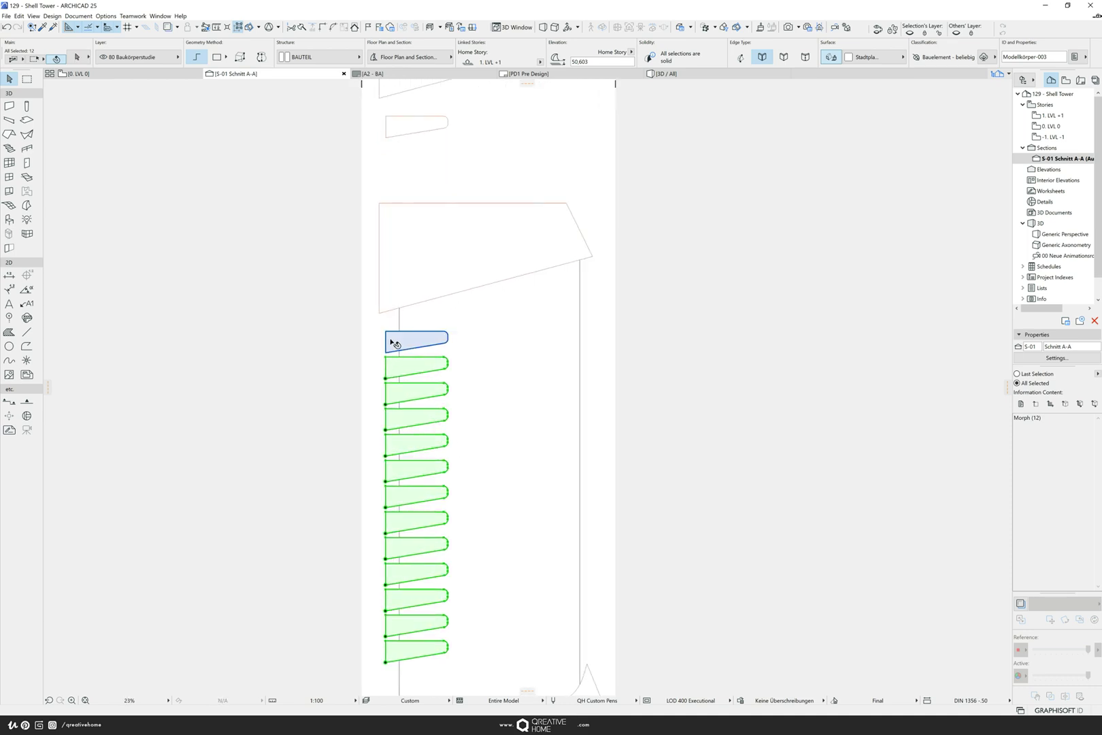
{"action": "left_click", "coordinate": [395, 343], "text": "shift"}
{"action": "scroll", "coordinate": [401, 300], "scroll_direction": "down", "scroll_amount": 3}
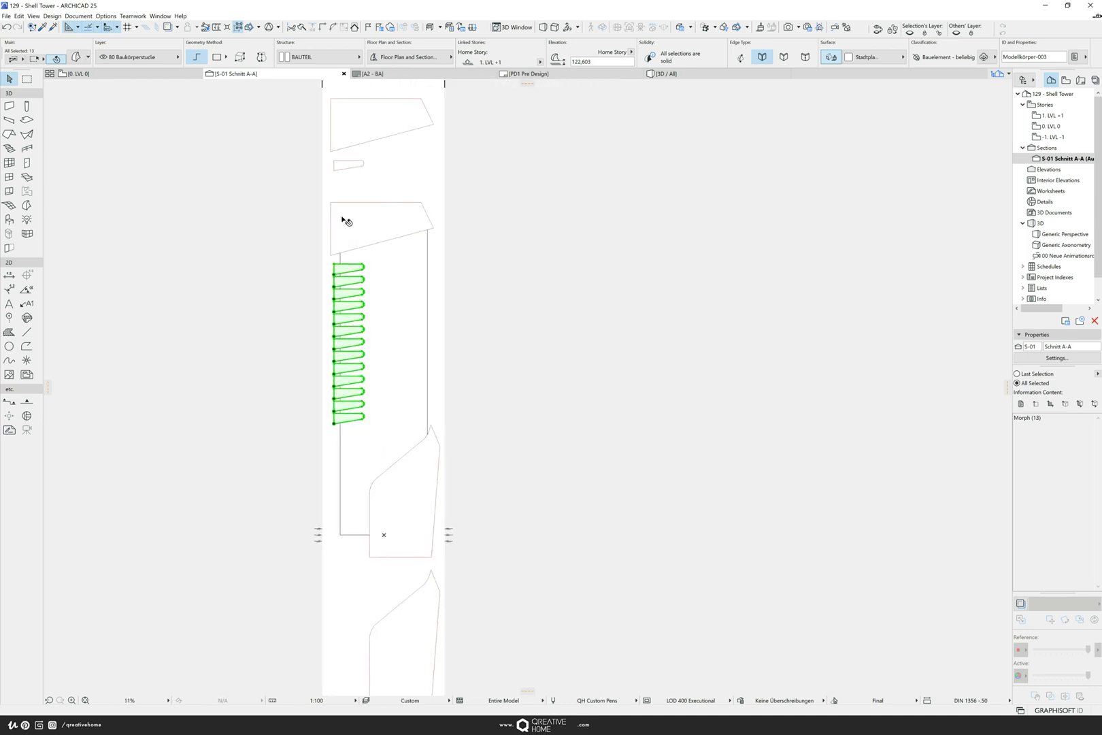
{"action": "left_click", "coordinate": [343, 220], "text": "shift"}
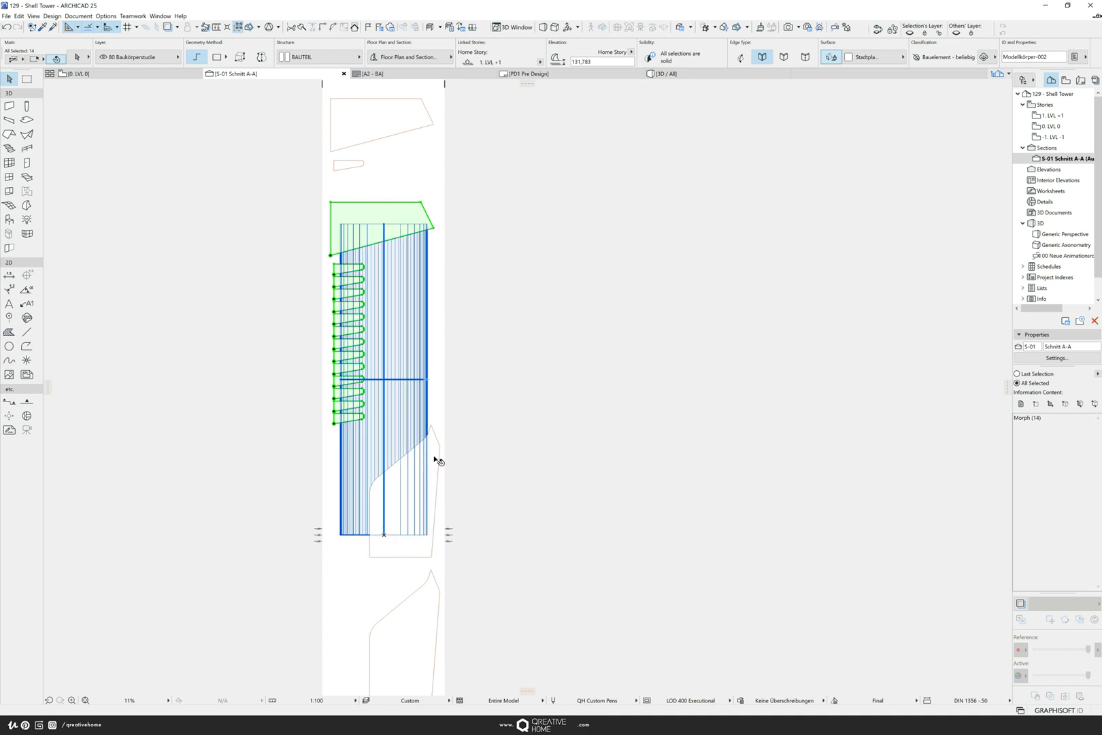
{"action": "left_click", "coordinate": [436, 458], "text": "shift"}
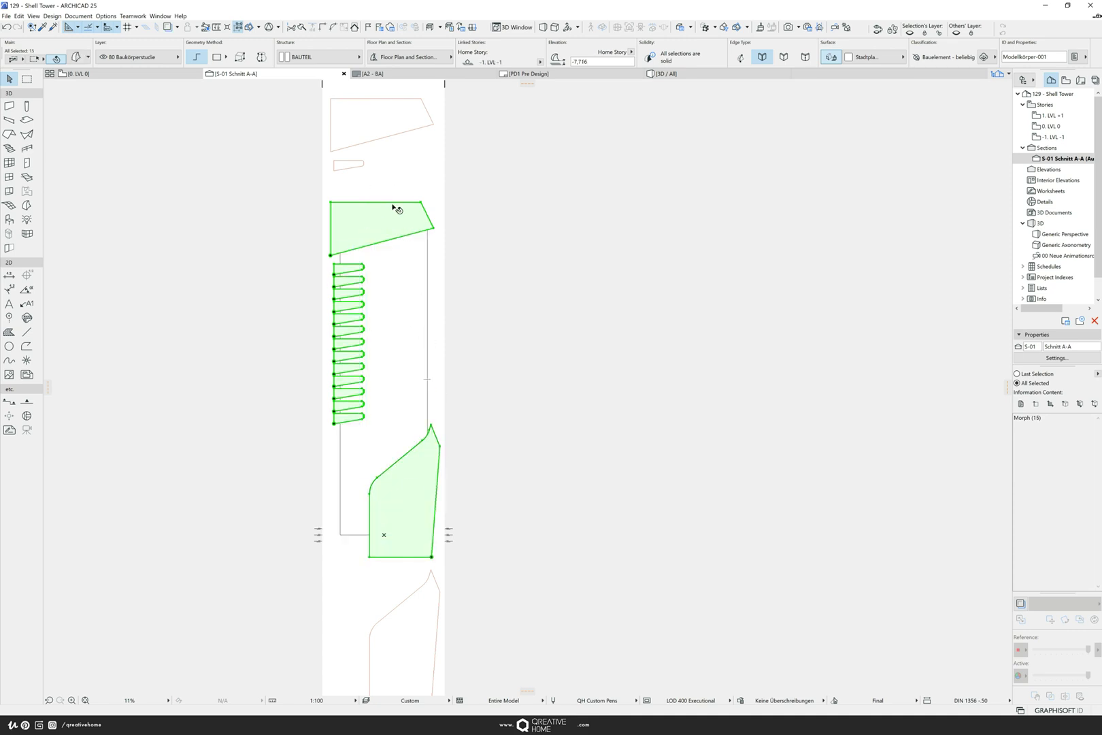
{"action": "middle_click_drag", "start_coordinate": [393, 209], "coordinate": [418, 260]}
{"action": "scroll", "coordinate": [428, 333], "scroll_direction": "up", "scroll_amount": 2}
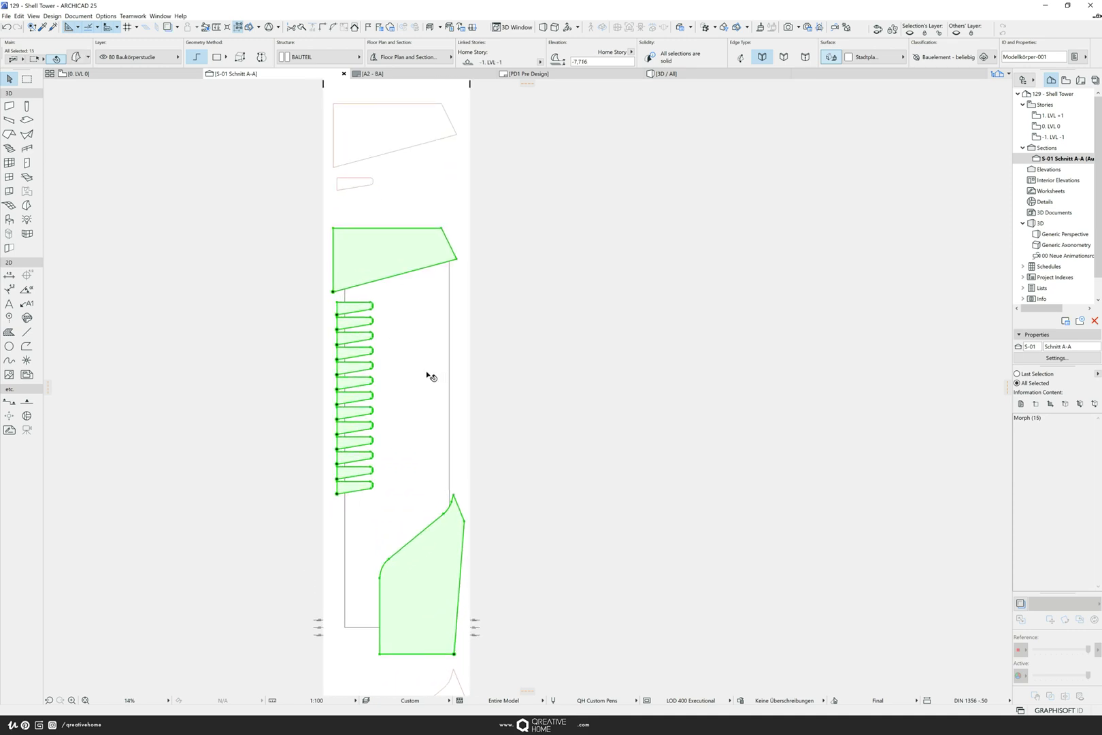
{"action": "right_click", "coordinate": [458, 327]}
{"action": "mouse_move", "coordinate": [514, 474]}
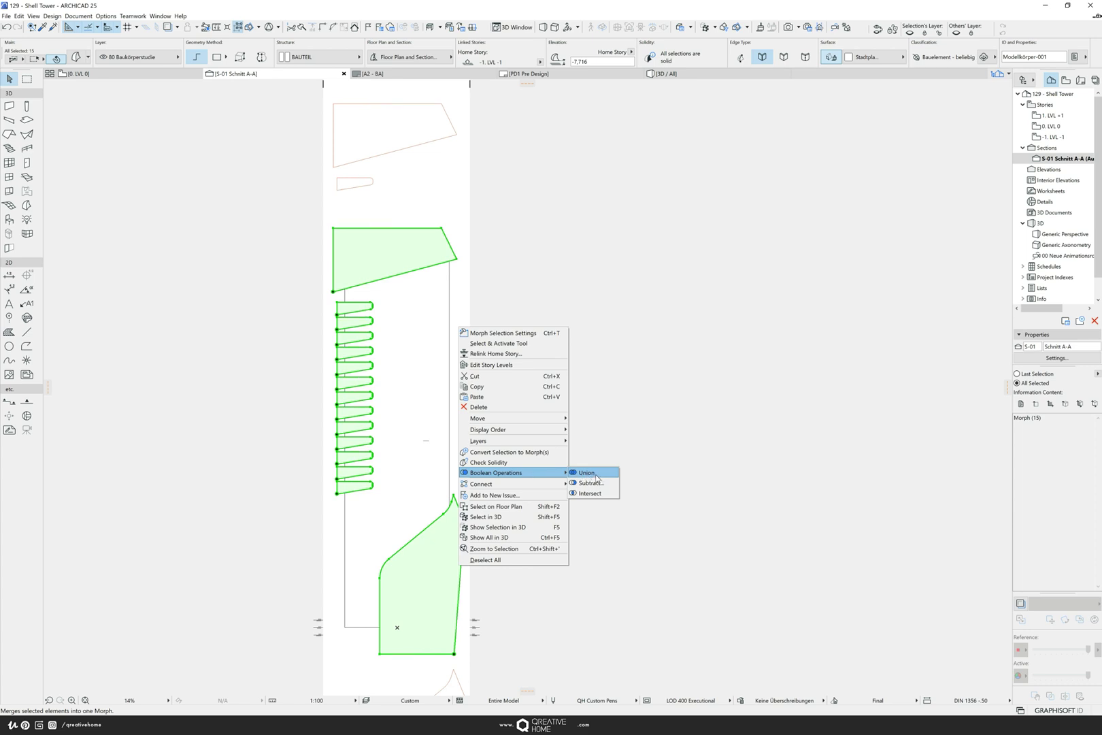
{"action": "left_click", "coordinate": [587, 473]}
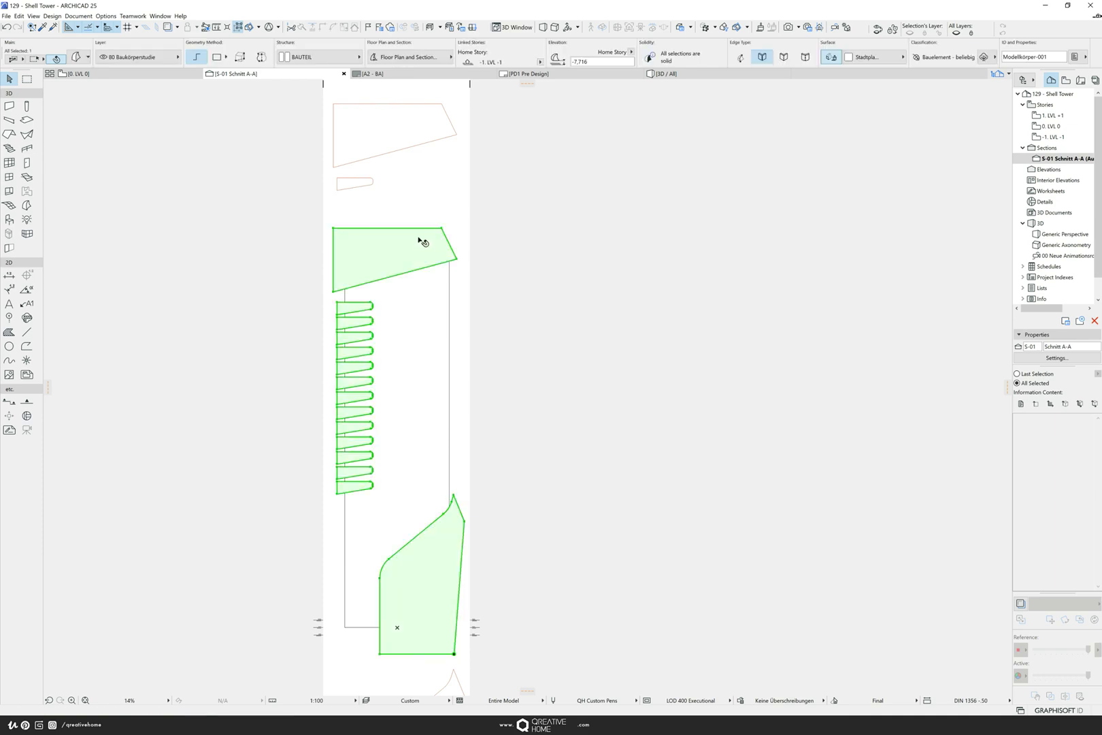
{"action": "left_click", "coordinate": [497, 343]}
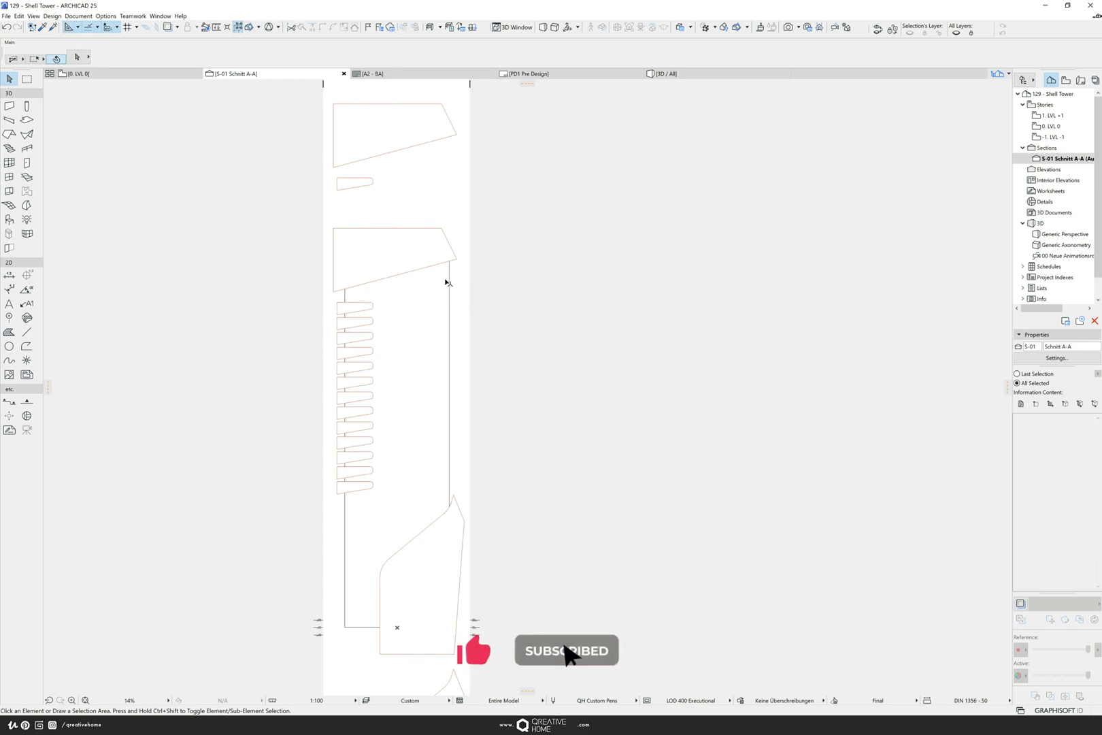
- Set the elliptical shell as the target in Solid Element Operations and deselect it
{"action": "left_click", "coordinate": [449, 281]}
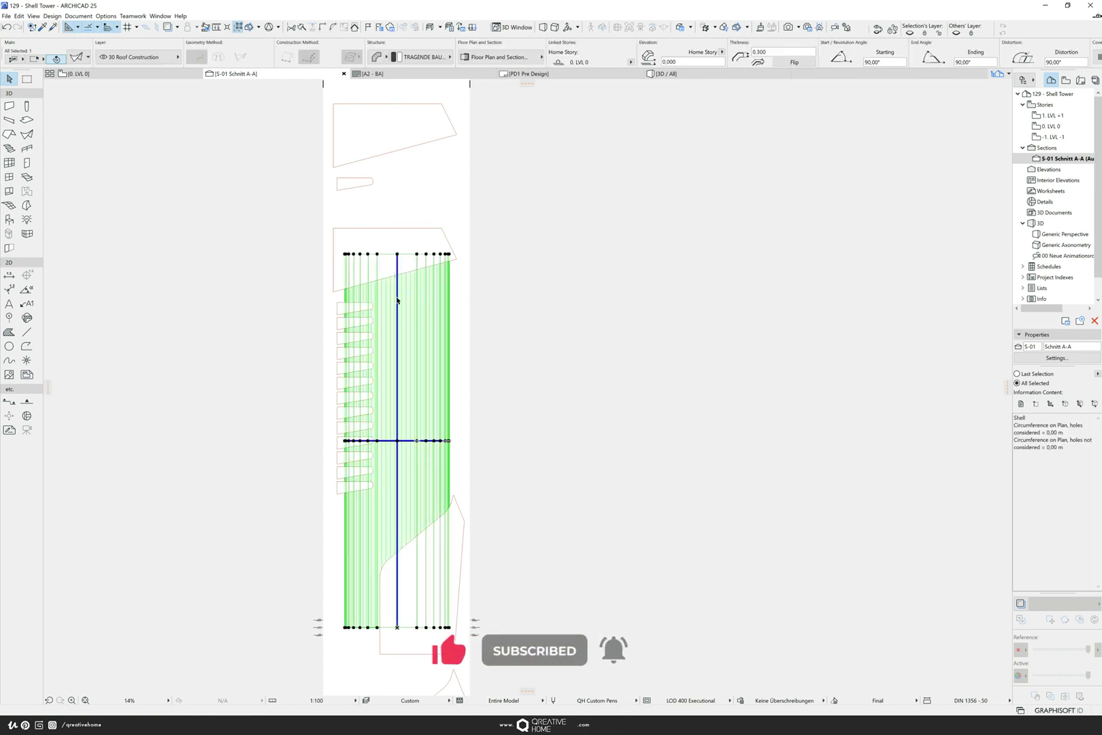
{"action": "right_click", "coordinate": [464, 302]}
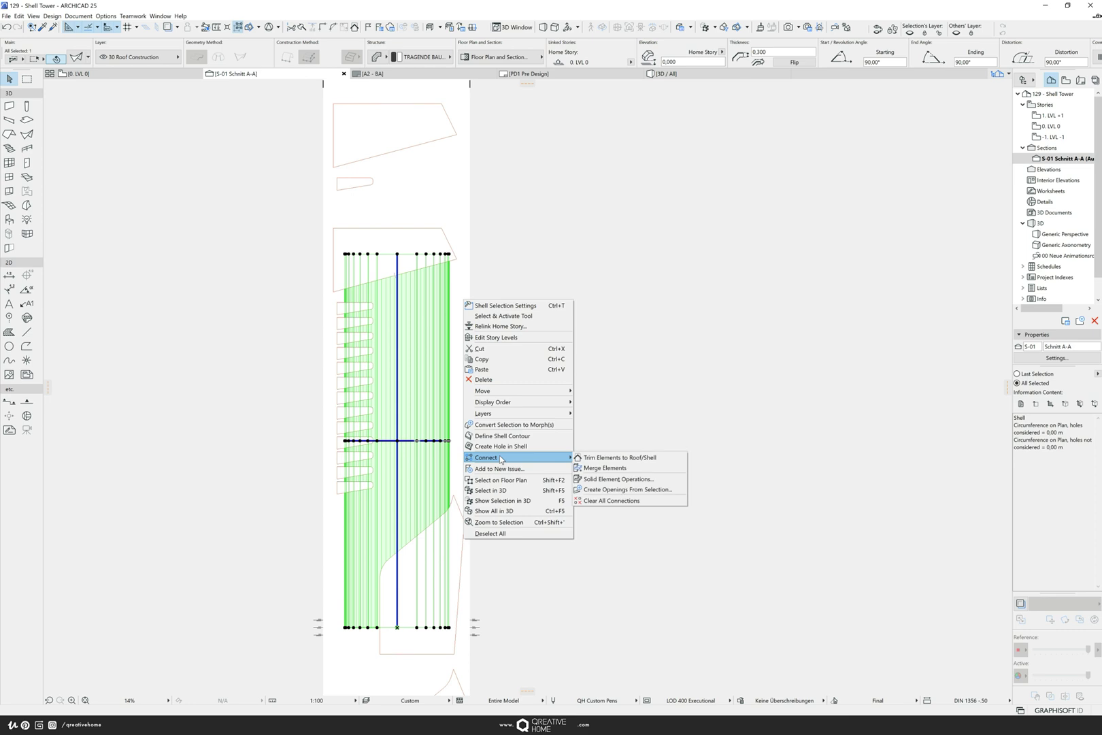
{"action": "left_click", "coordinate": [608, 480]}
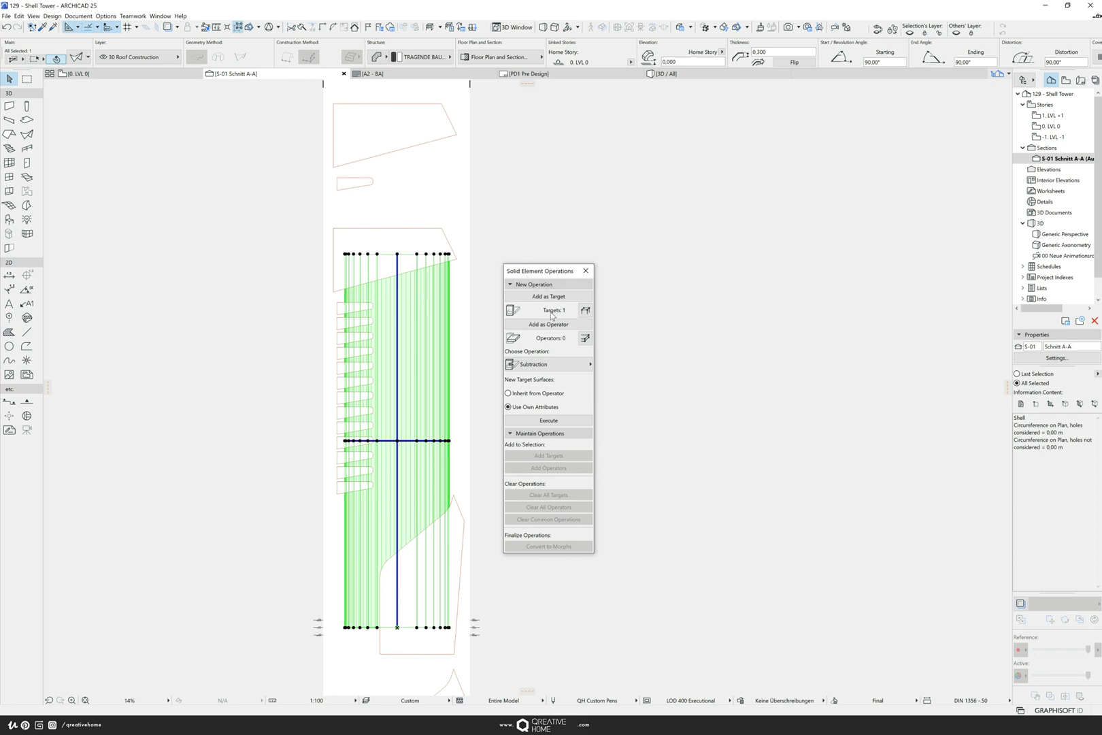
{"action": "left_click", "coordinate": [465, 305]}
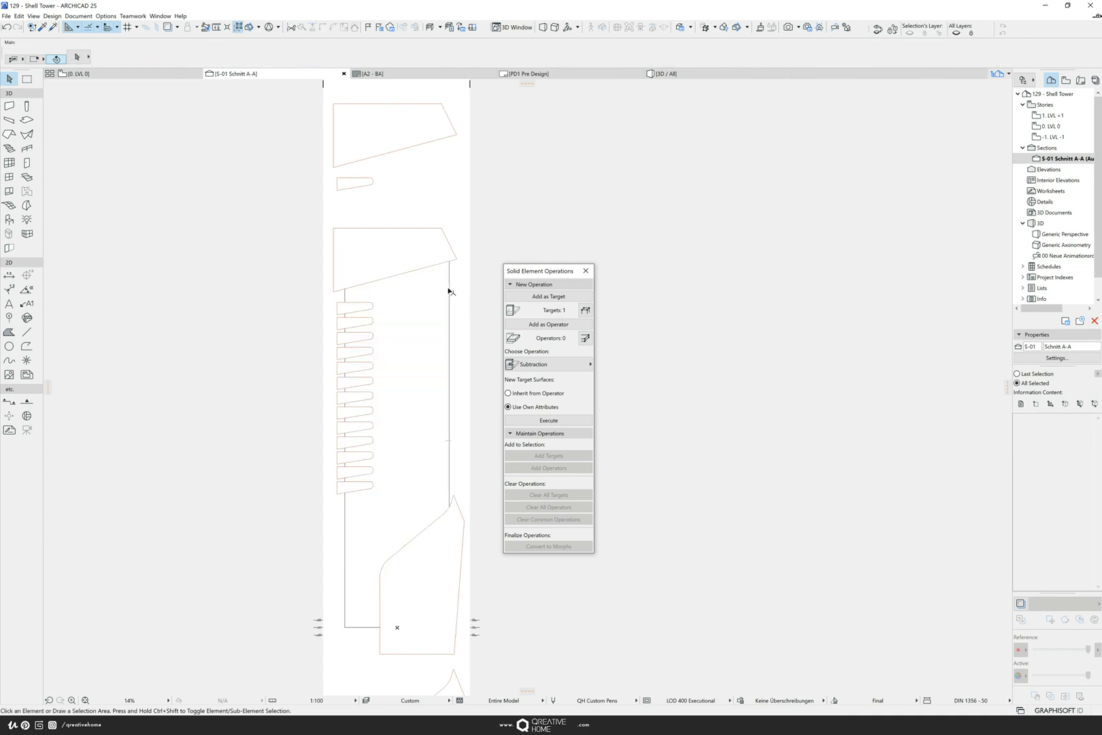
{"action": "left_click", "coordinate": [449, 290]}
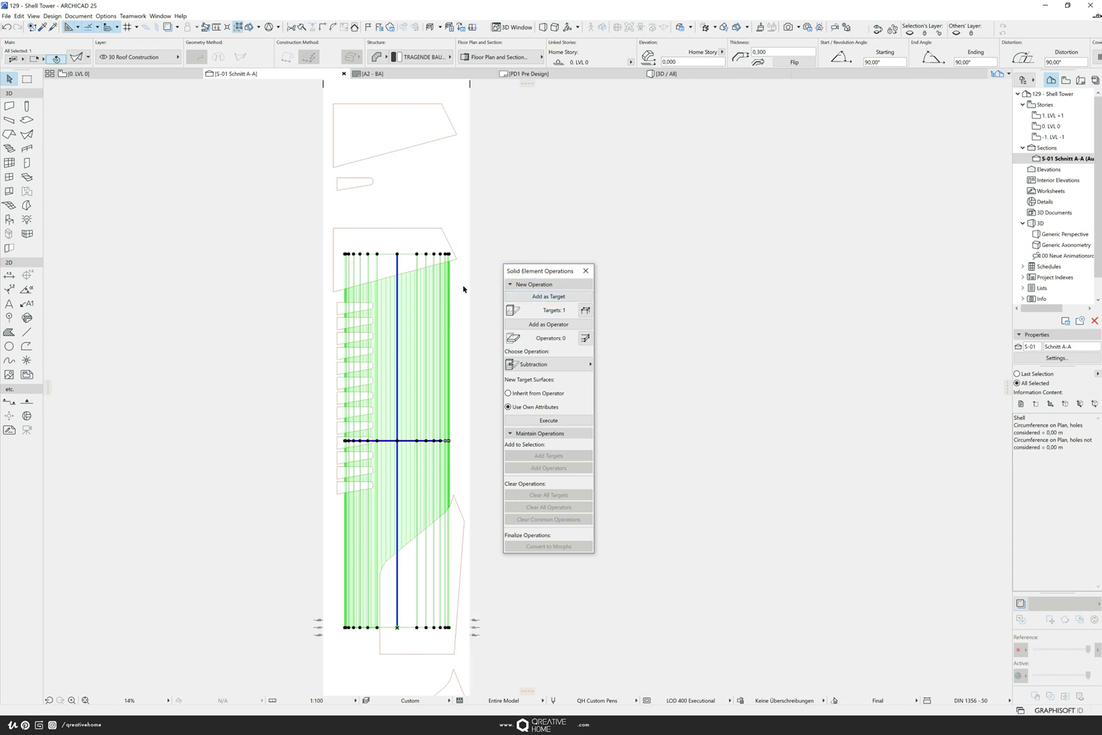
{"action": "left_click", "coordinate": [464, 290]}
- Add the merged morph as operator and execute a Subtraction from the shell
{"action": "left_click", "coordinate": [463, 532]}
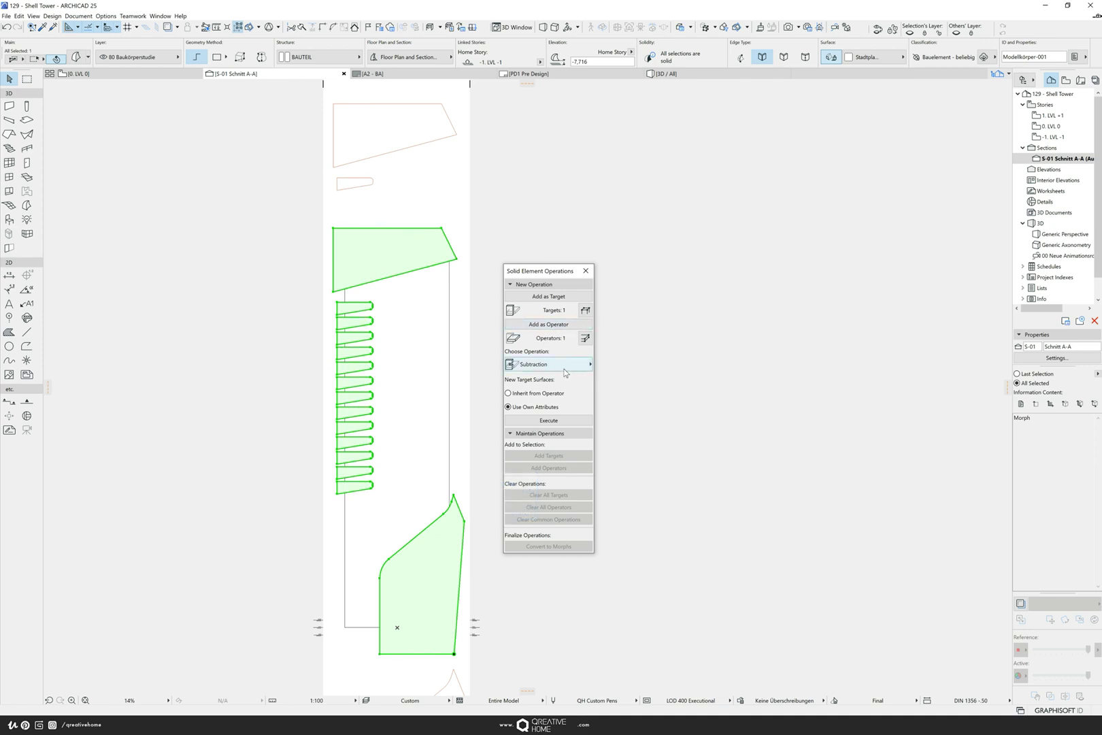
{"action": "left_click", "coordinate": [543, 367]}
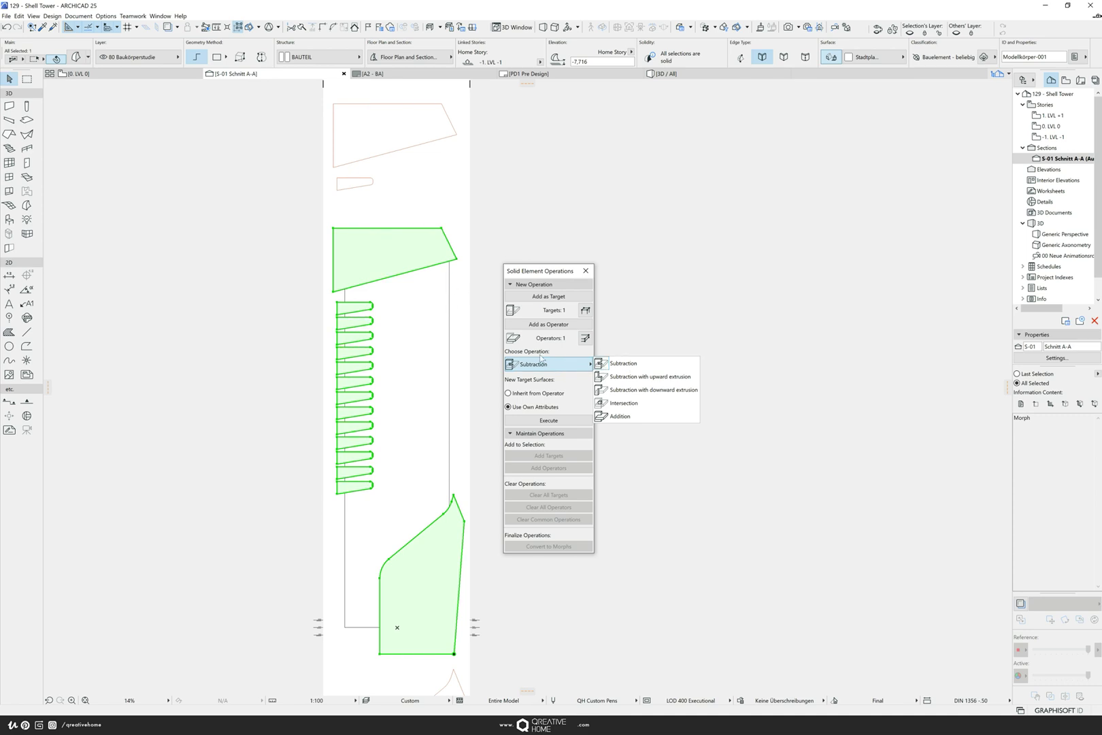
{"action": "left_click", "coordinate": [529, 366]}
{"action": "left_click", "coordinate": [557, 420]}
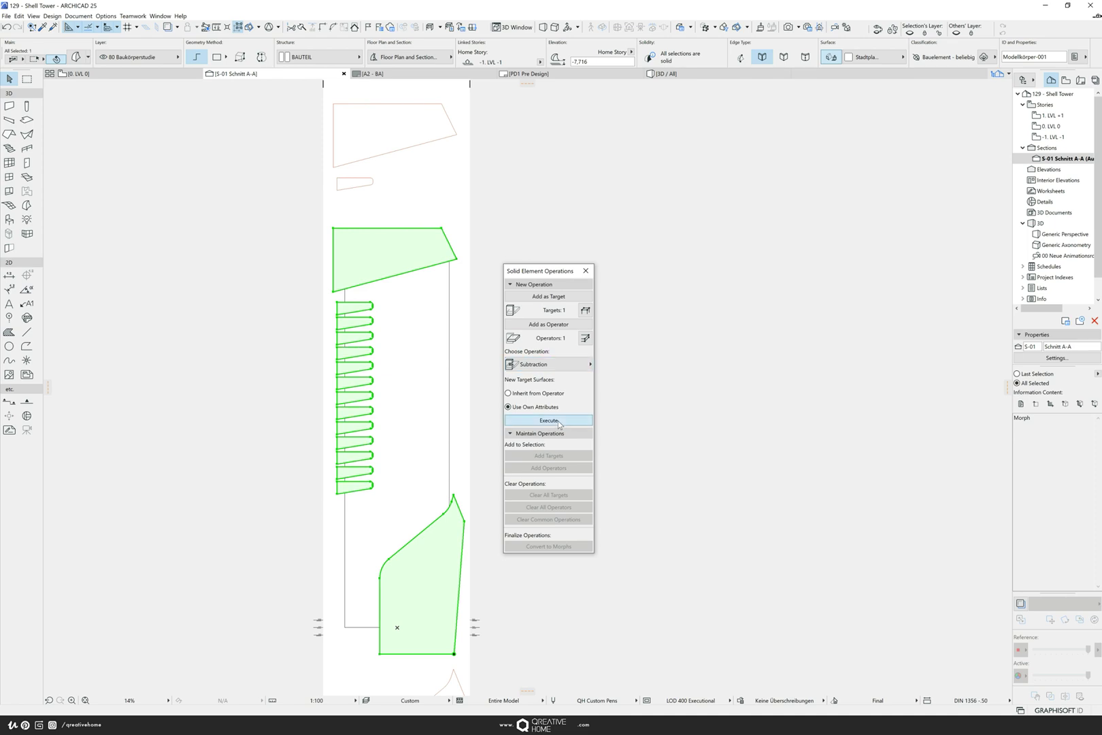
- Move the merged morph to the 00 Solid Element Operator layer and deselect it
{"action": "left_click", "coordinate": [450, 421]}
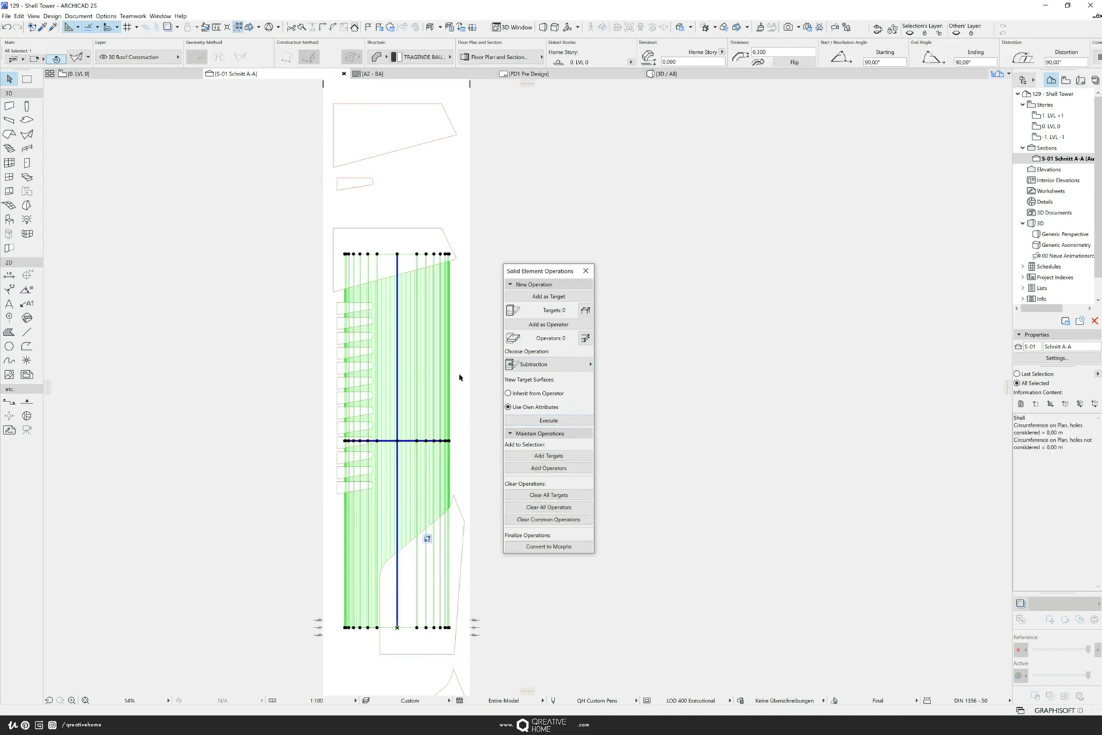
{"action": "left_click", "coordinate": [458, 336]}
{"action": "left_click", "coordinate": [439, 232]}
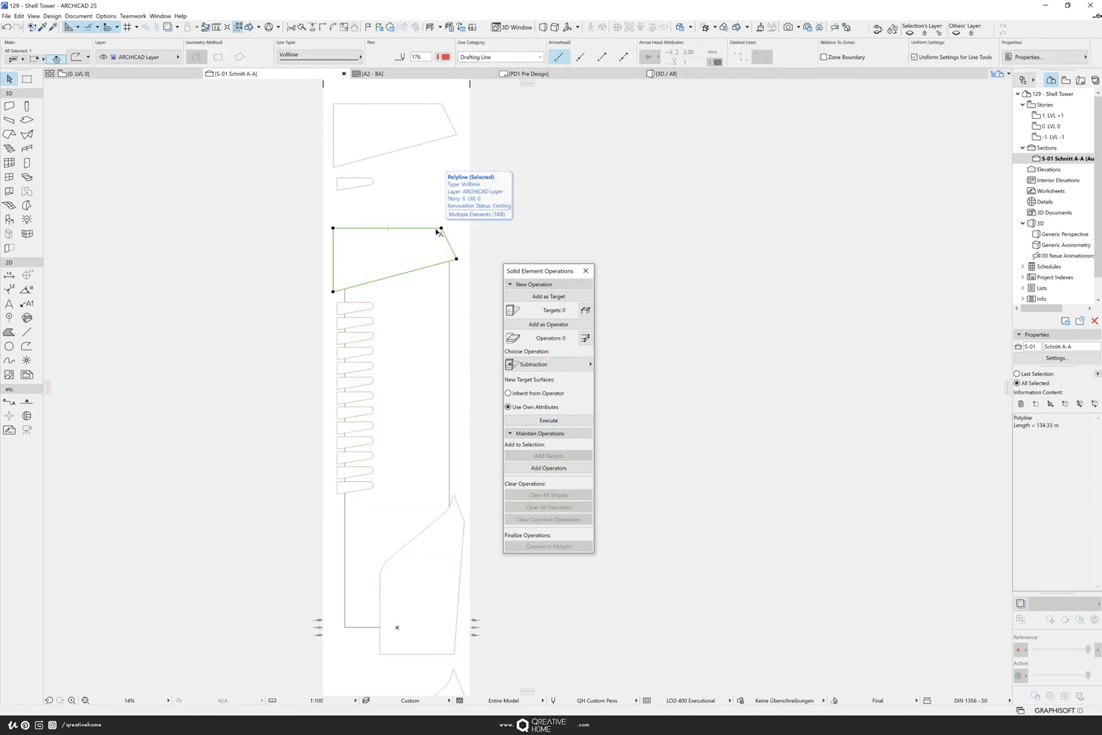
{"action": "left_click", "coordinate": [362, 222]}
{"action": "left_click", "coordinate": [344, 246]}
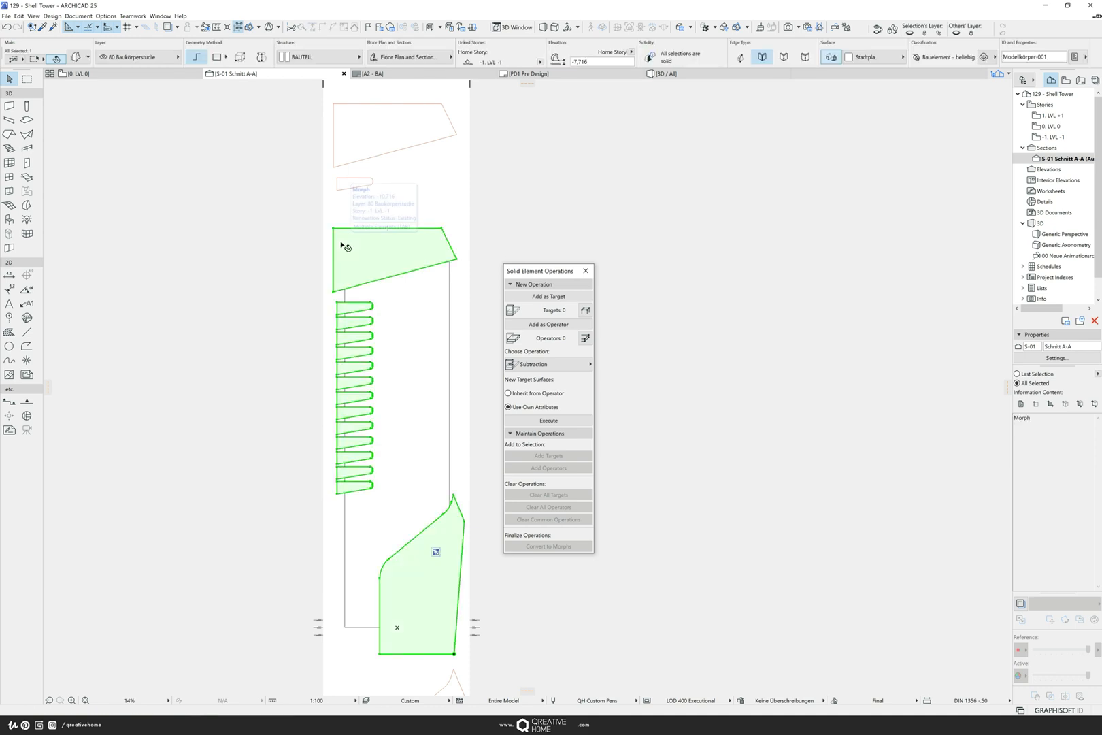
{"action": "left_click", "coordinate": [169, 62]}
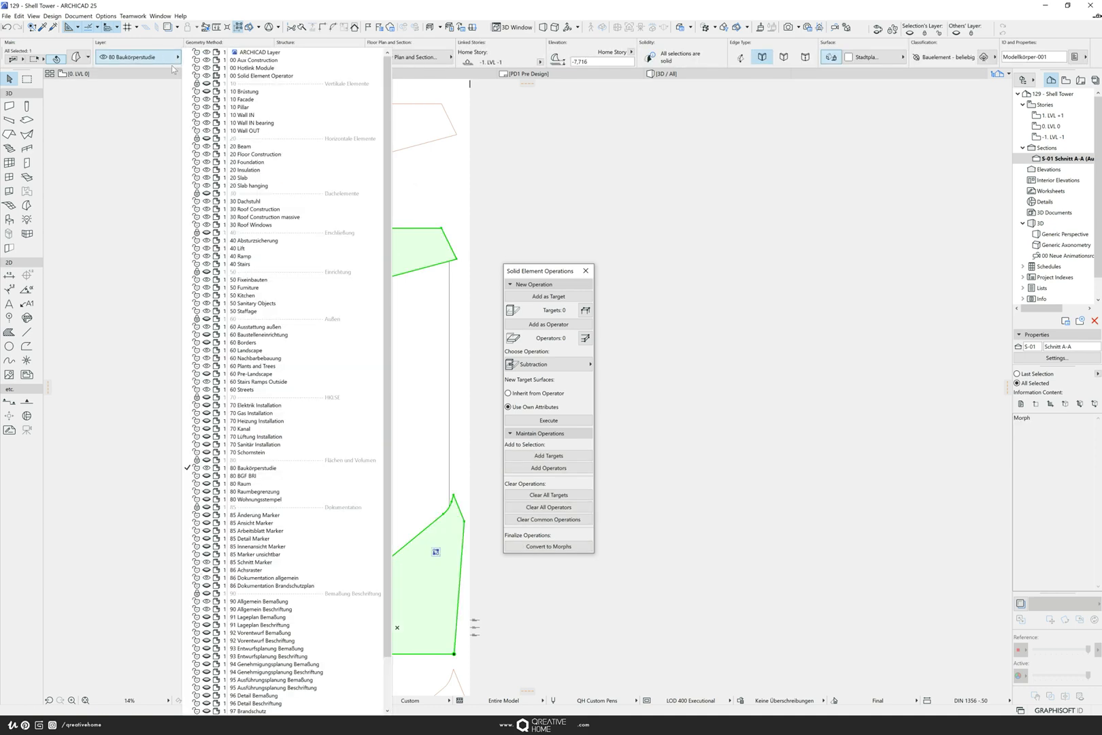
{"action": "left_click_drag", "start_coordinate": [386, 113], "coordinate": [385, 181]}
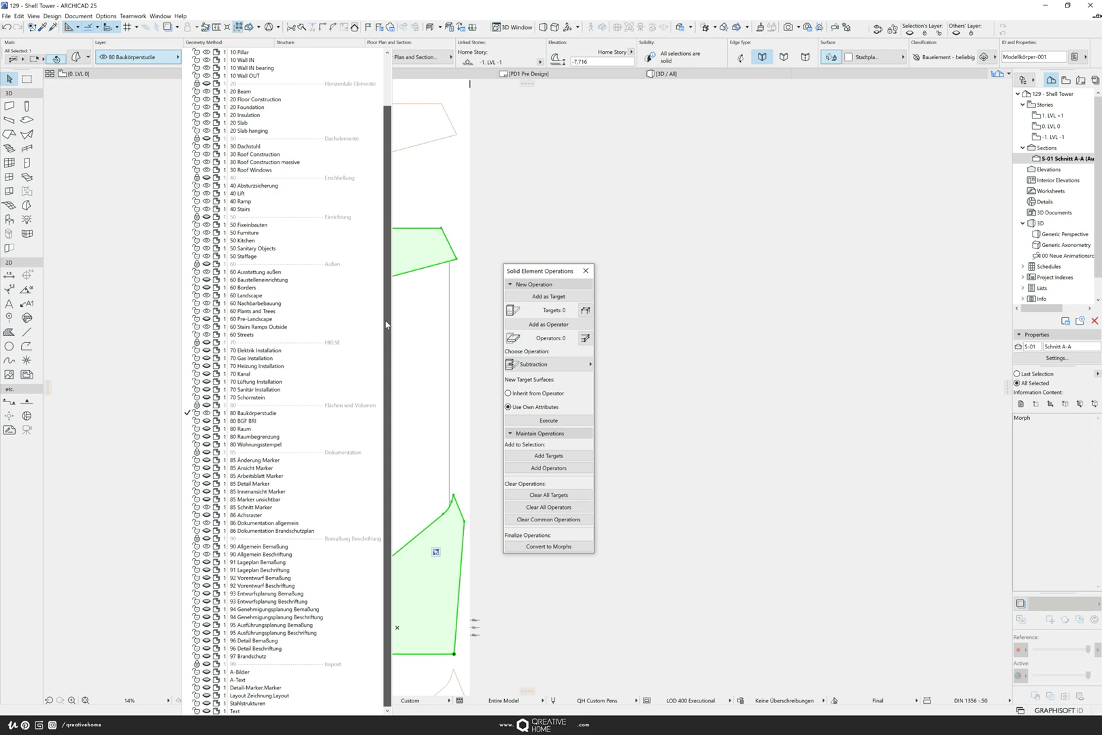
{"action": "left_click_drag", "start_coordinate": [388, 150], "coordinate": [389, 94]}
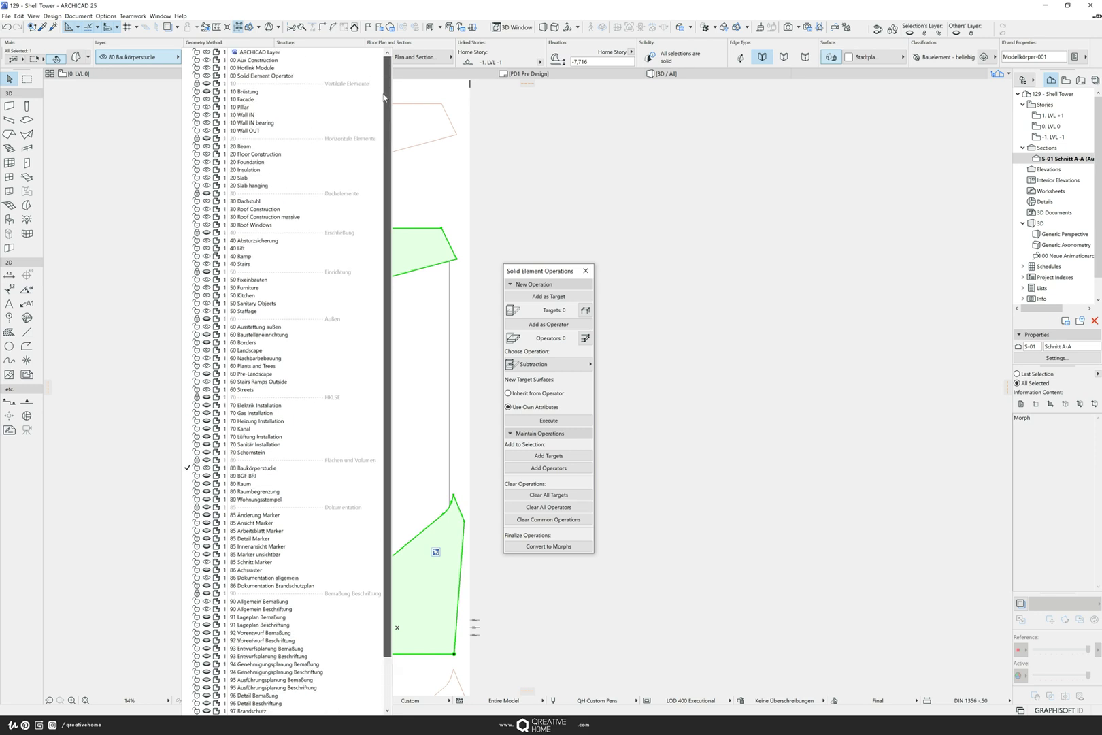
{"action": "left_click", "coordinate": [280, 77]}
{"action": "left_click", "coordinate": [418, 178]}
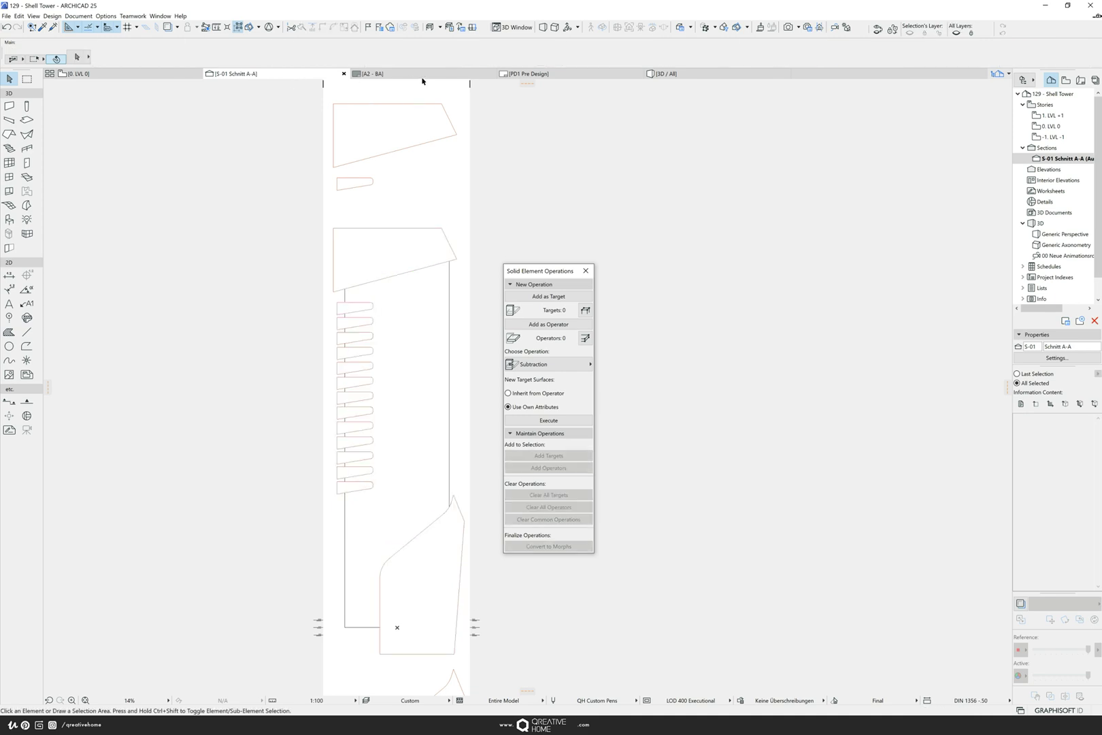
- Inspect the cut shell in the 3D window, and close Solid Element Operations back on the LVL 0 floor plan
{"action": "left_click", "coordinate": [674, 73]}
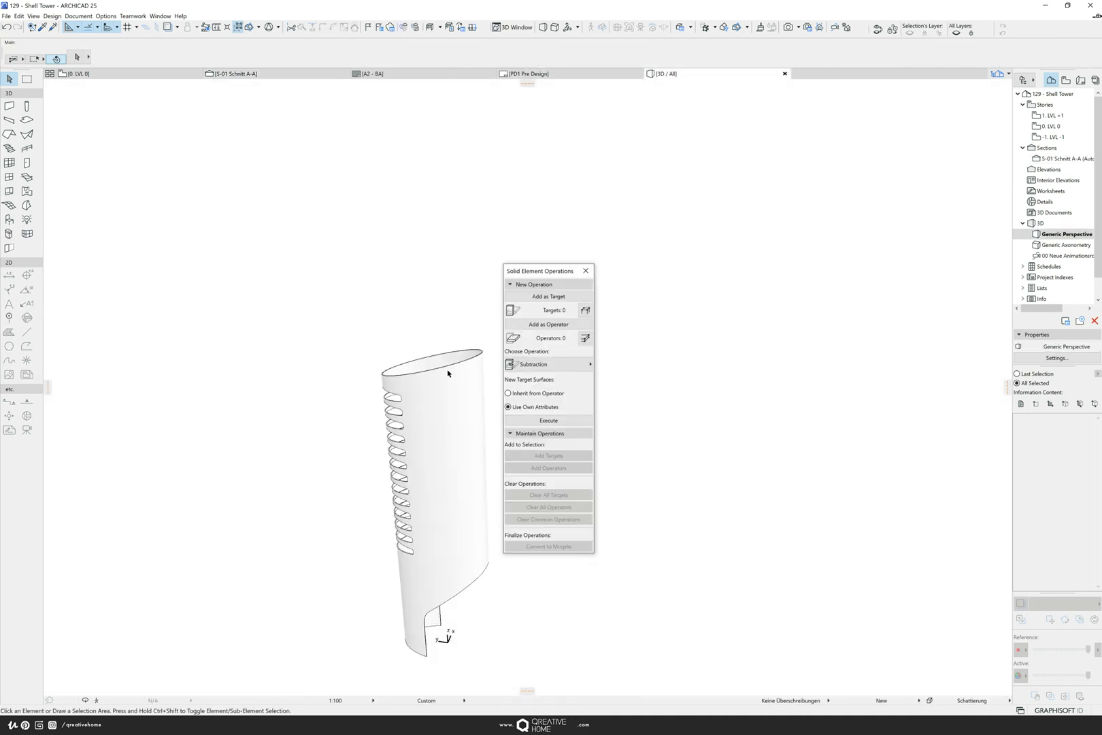
{"action": "middle_click_drag", "start_coordinate": [447, 373], "coordinate": [447, 408], "text": "shift"}
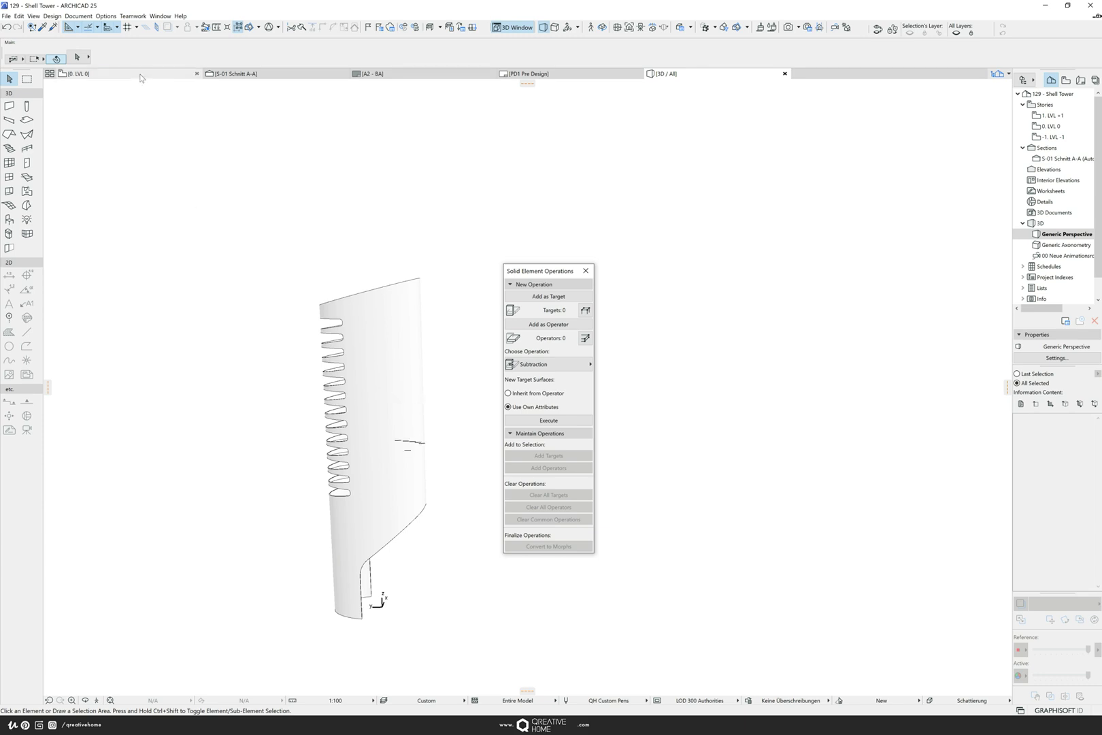
{"action": "left_click", "coordinate": [132, 74]}
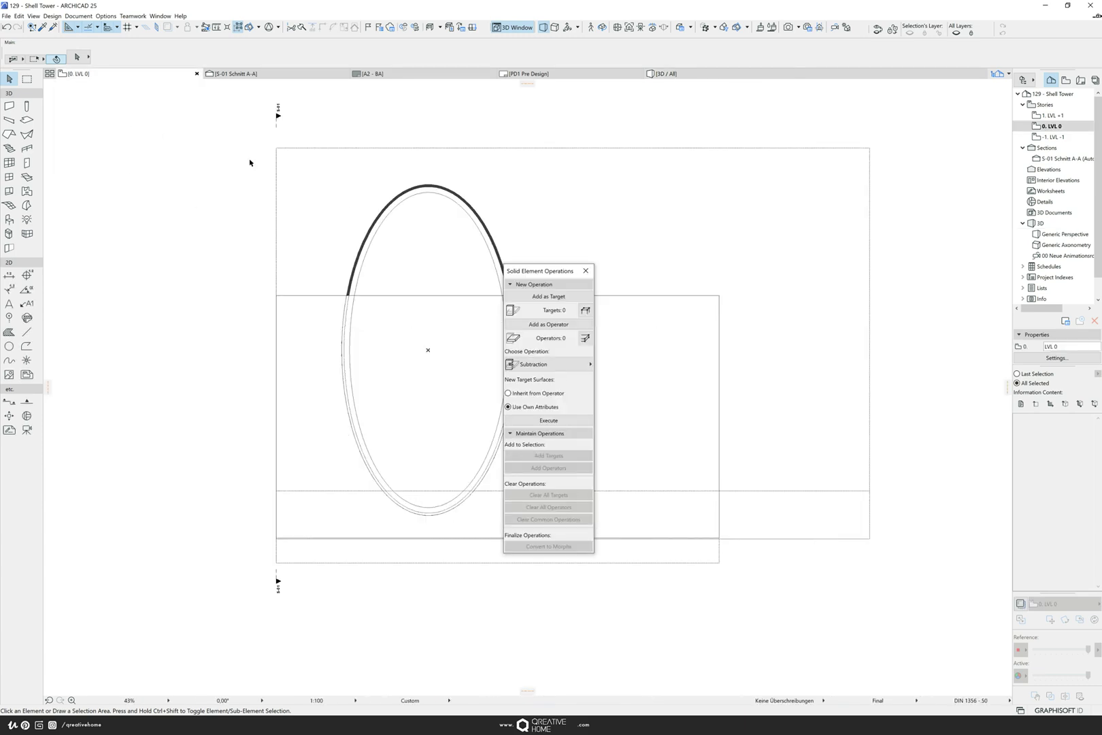
{"action": "left_click", "coordinate": [591, 267]}
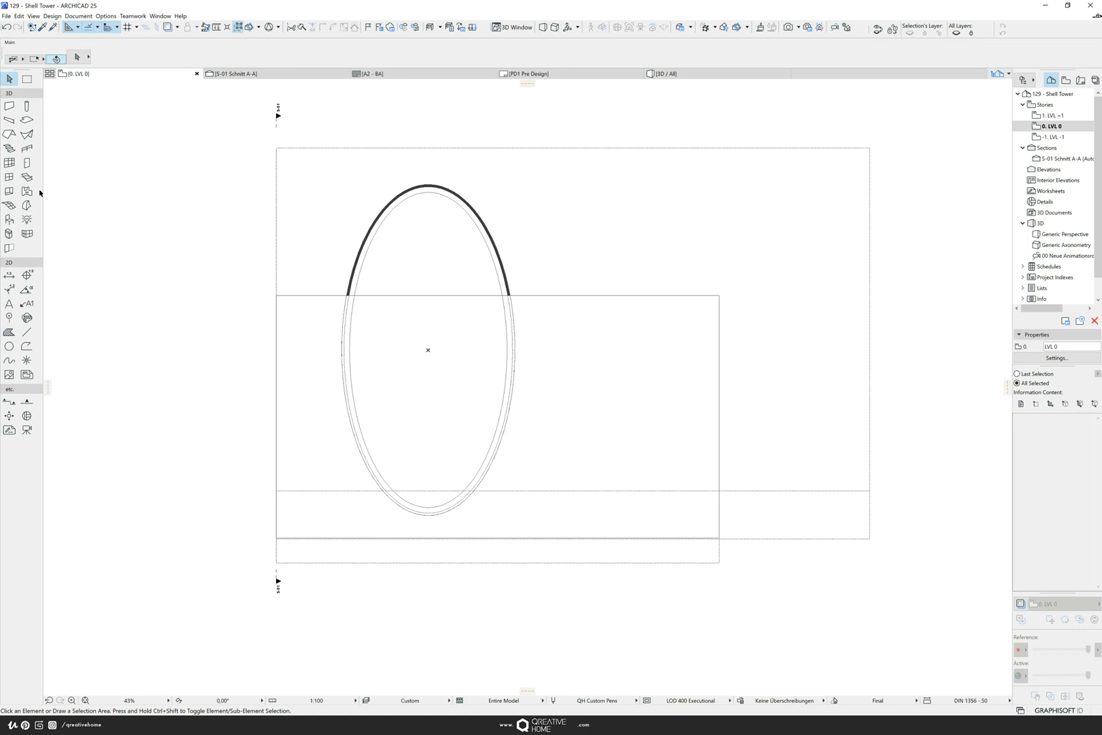
- Reduce the grid pattern to a single row in the Scheme of the Curtain Wall default settings
{"action": "left_click", "coordinate": [9, 162]}
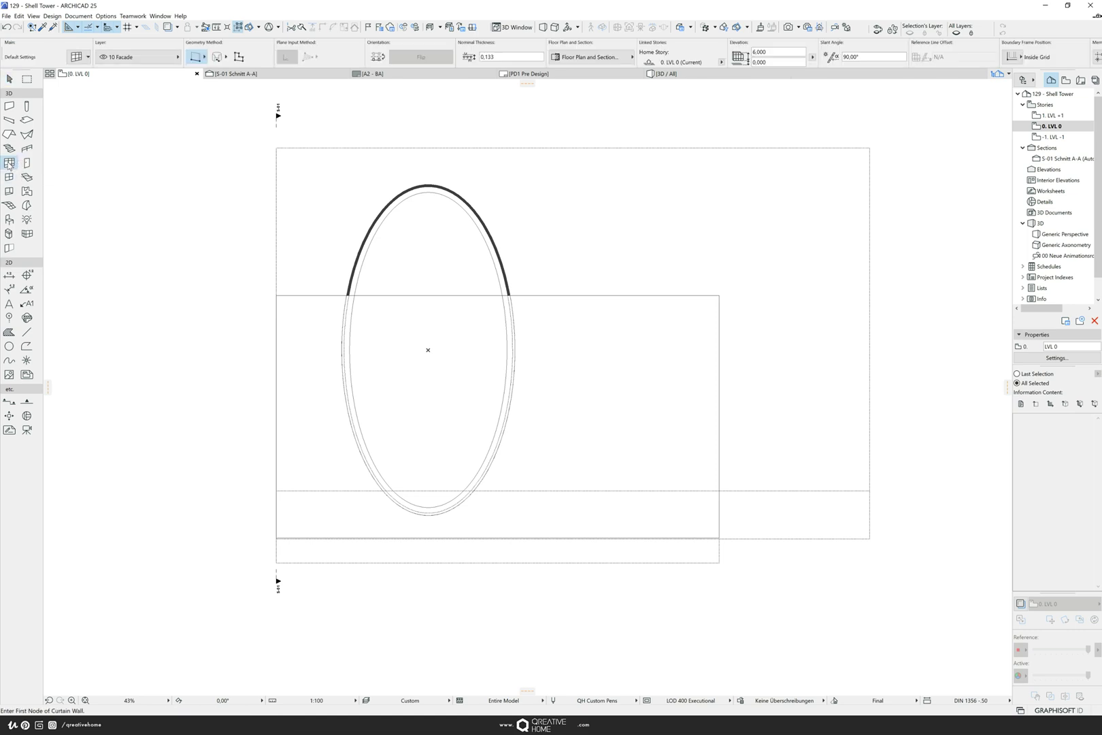
{"action": "double_click", "coordinate": [9, 163]}
{"action": "left_click", "coordinate": [460, 126]}
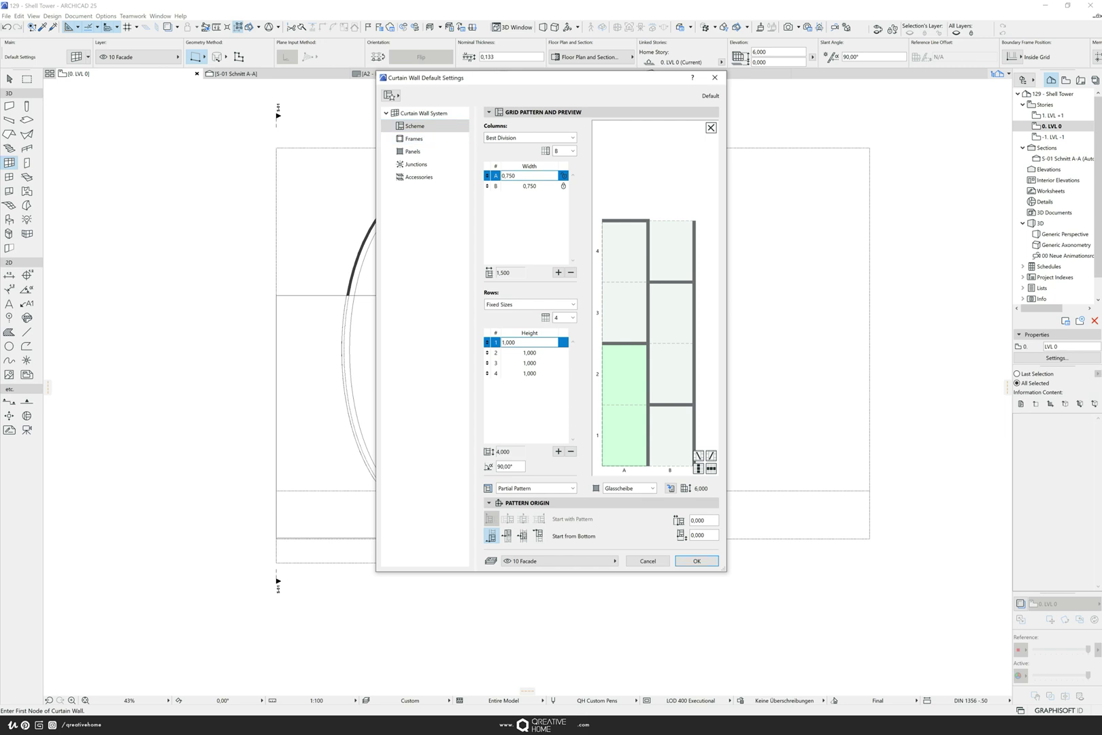
{"action": "left_click", "coordinate": [571, 451]}
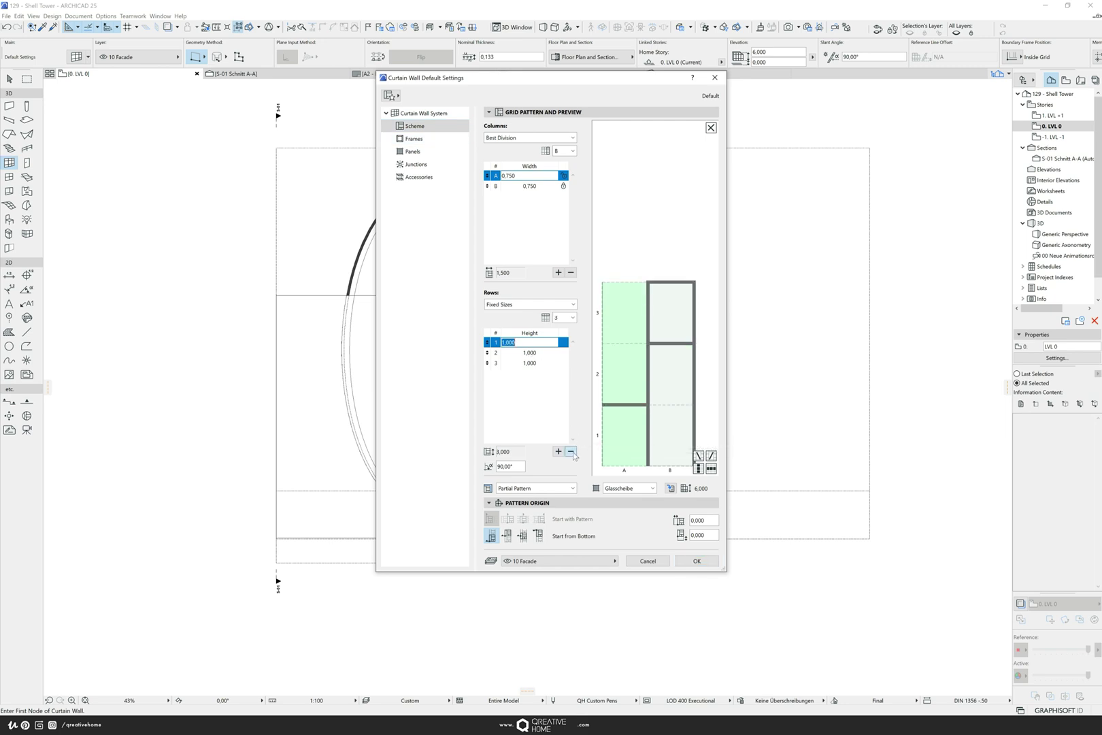
{"action": "left_click", "coordinate": [571, 451]}
{"action": "left_click", "coordinate": [571, 451]}
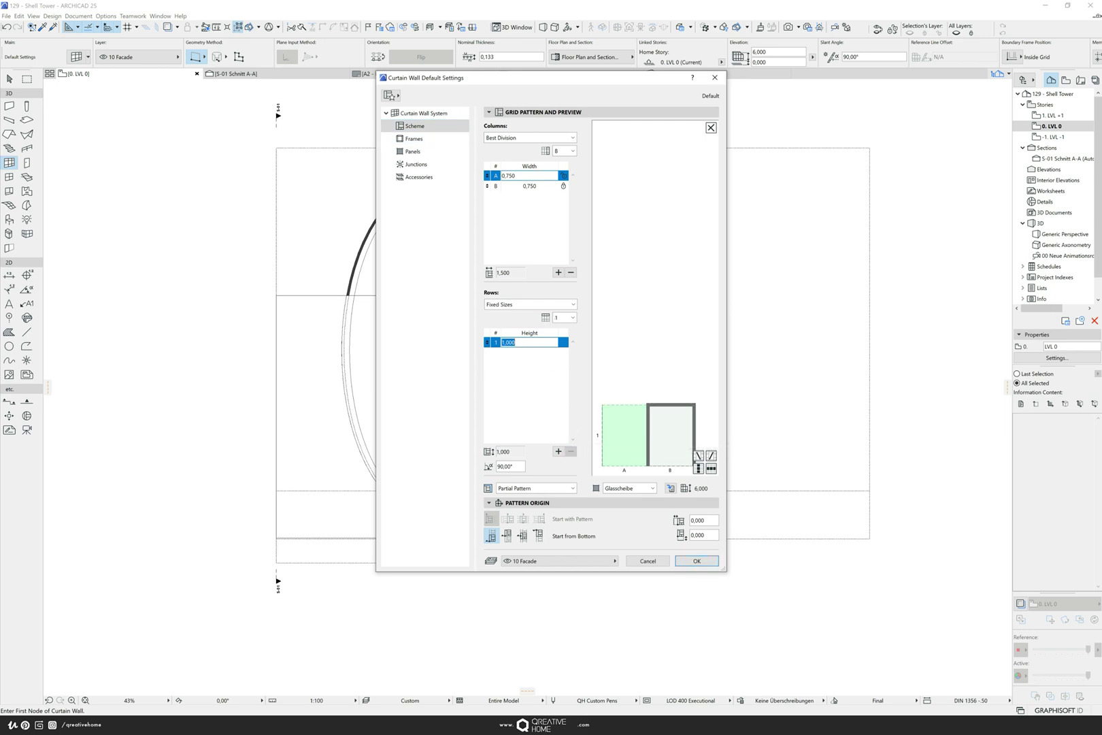
- Set the row height to 6,000, reduce the columns to a single one 2,000 wide, and accept the curtain wall settings
{"action": "key", "text": "Tab"}
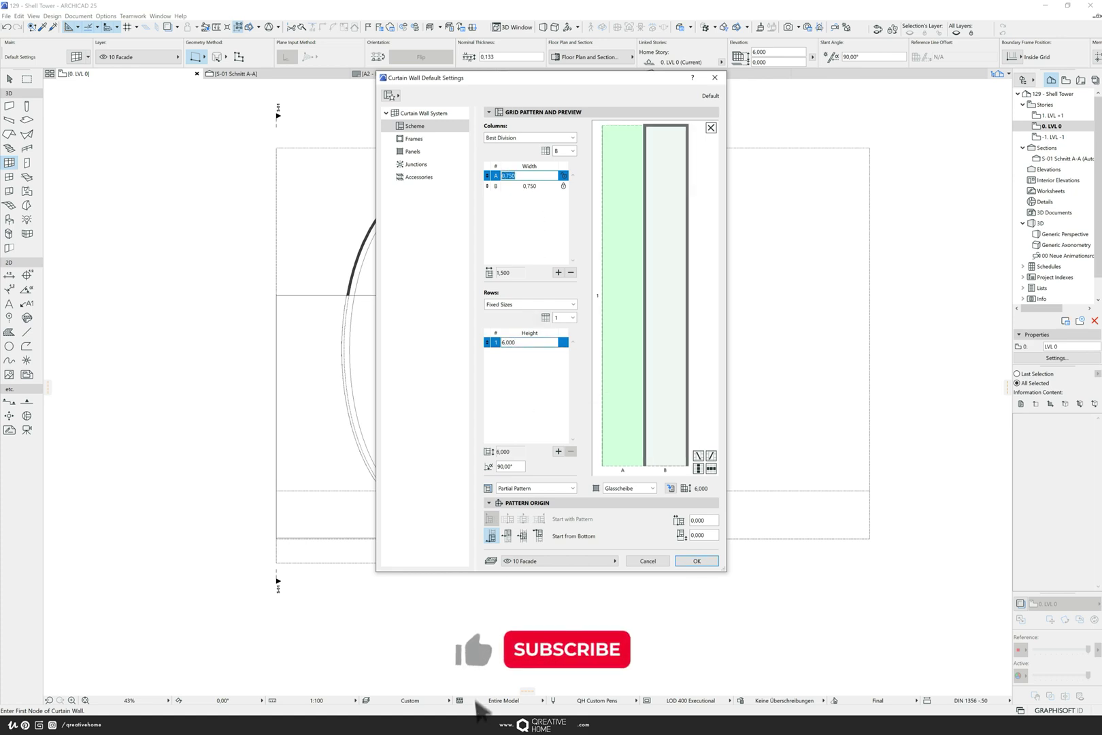
{"action": "type", "text": "2"}
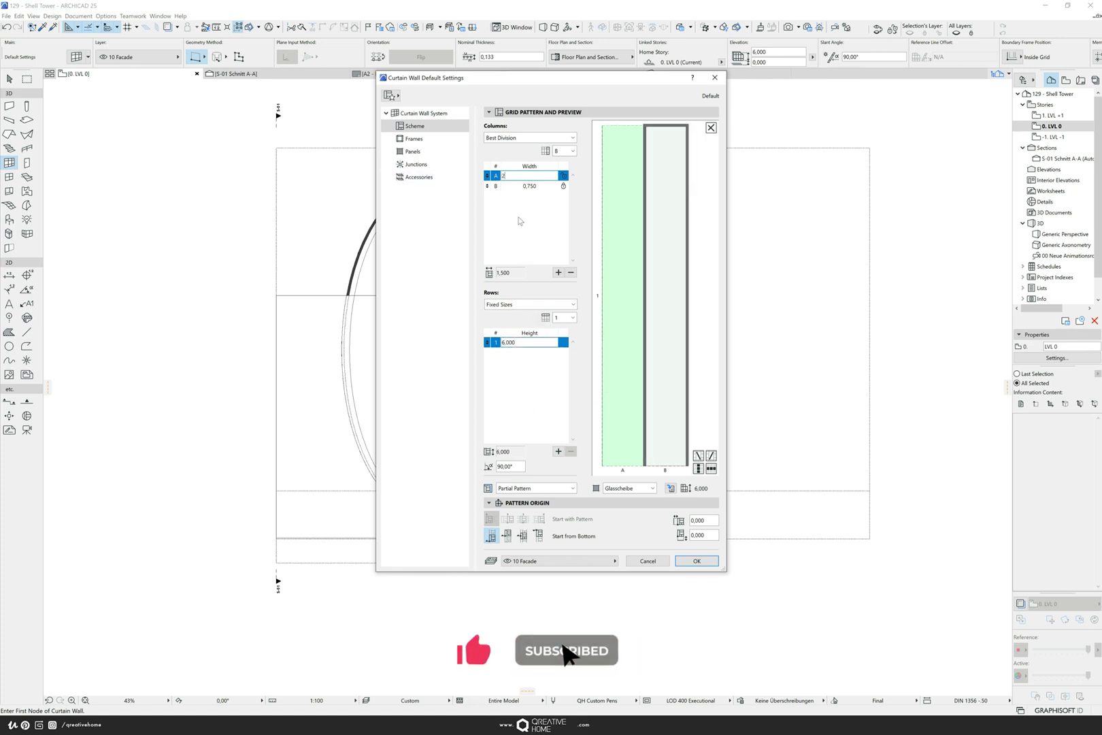
{"action": "key", "text": "Return"}
{"action": "left_click", "coordinate": [539, 188]}
{"action": "left_click", "coordinate": [571, 273]}
{"action": "left_click", "coordinate": [535, 246]}
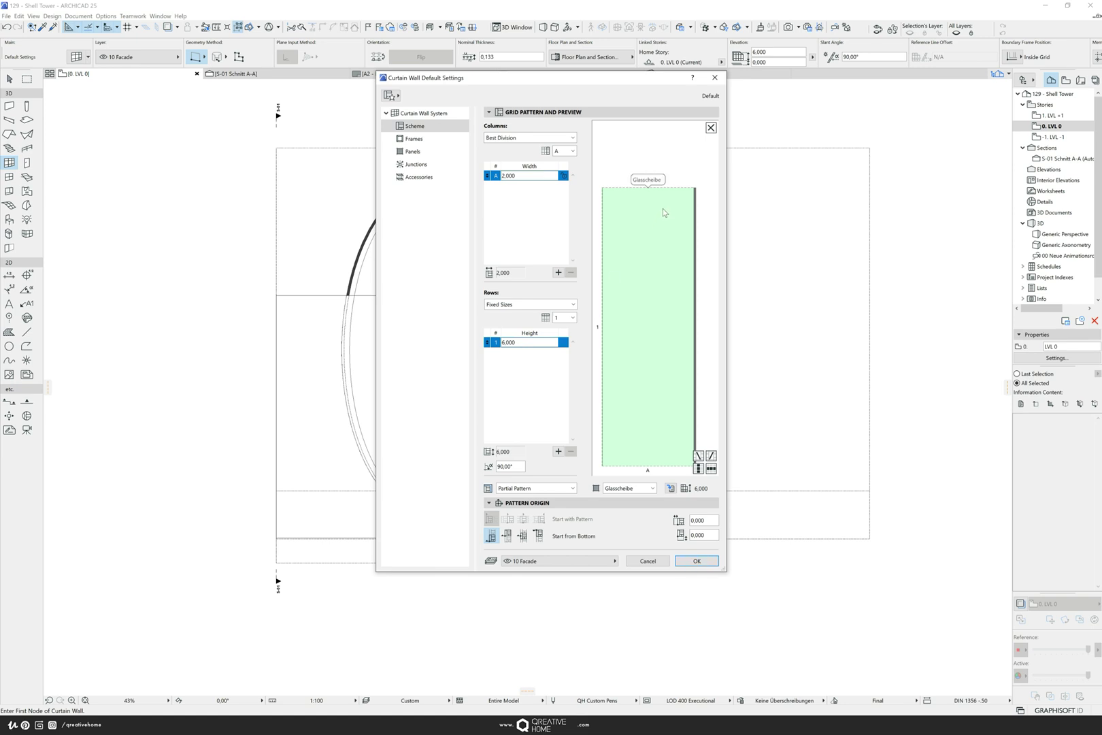
{"action": "left_click", "coordinate": [695, 564]}
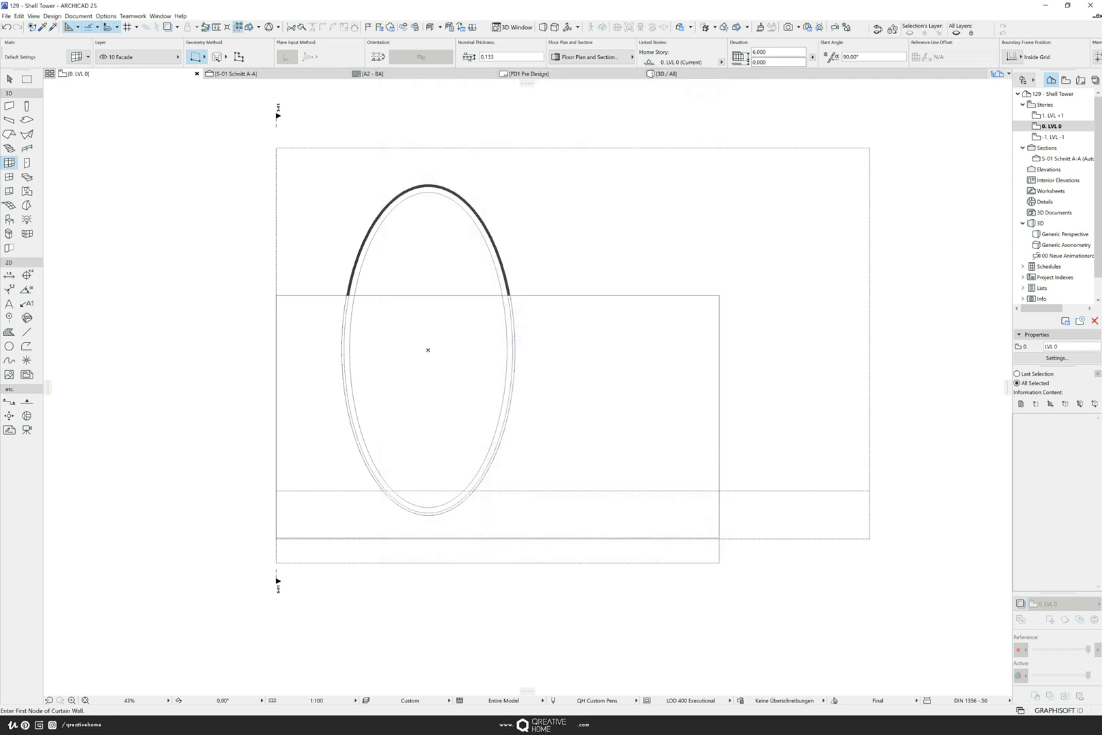
- Set the curtain wall height to 150 and switch the floor plan's model view options to LOD 200 Design
{"action": "type", "text": "150"}
{"action": "left_click", "coordinate": [689, 700]}
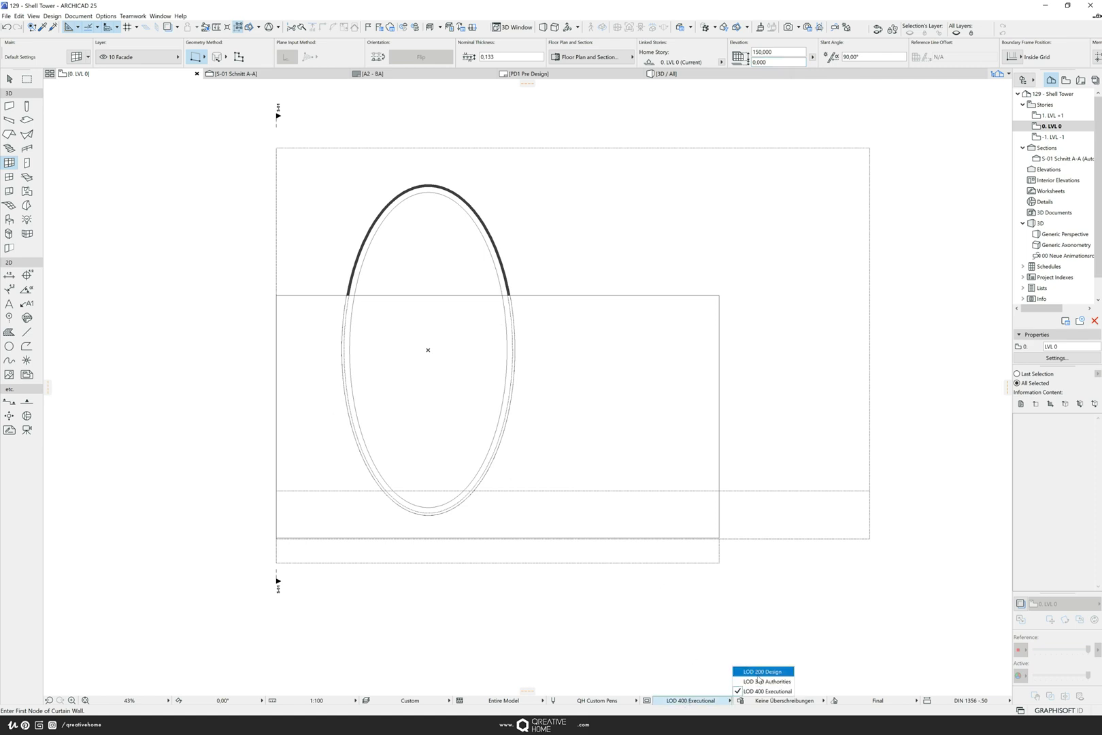
{"action": "left_click", "coordinate": [761, 675]}
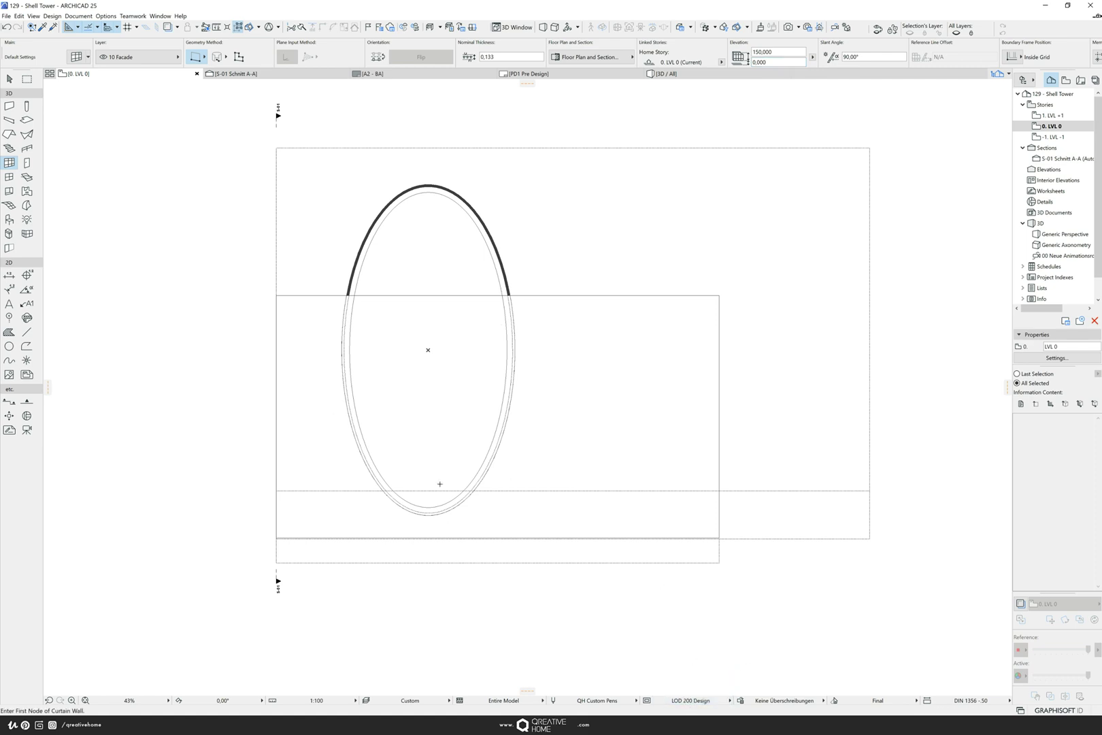
- Create the curtain wall along the inner ellipse of the shell by tracing it with the Magic Wand
{"action": "scroll", "coordinate": [370, 436], "scroll_direction": "up", "scroll_amount": 4}
{"action": "scroll", "coordinate": [374, 283], "scroll_direction": "down", "scroll_amount": 3}
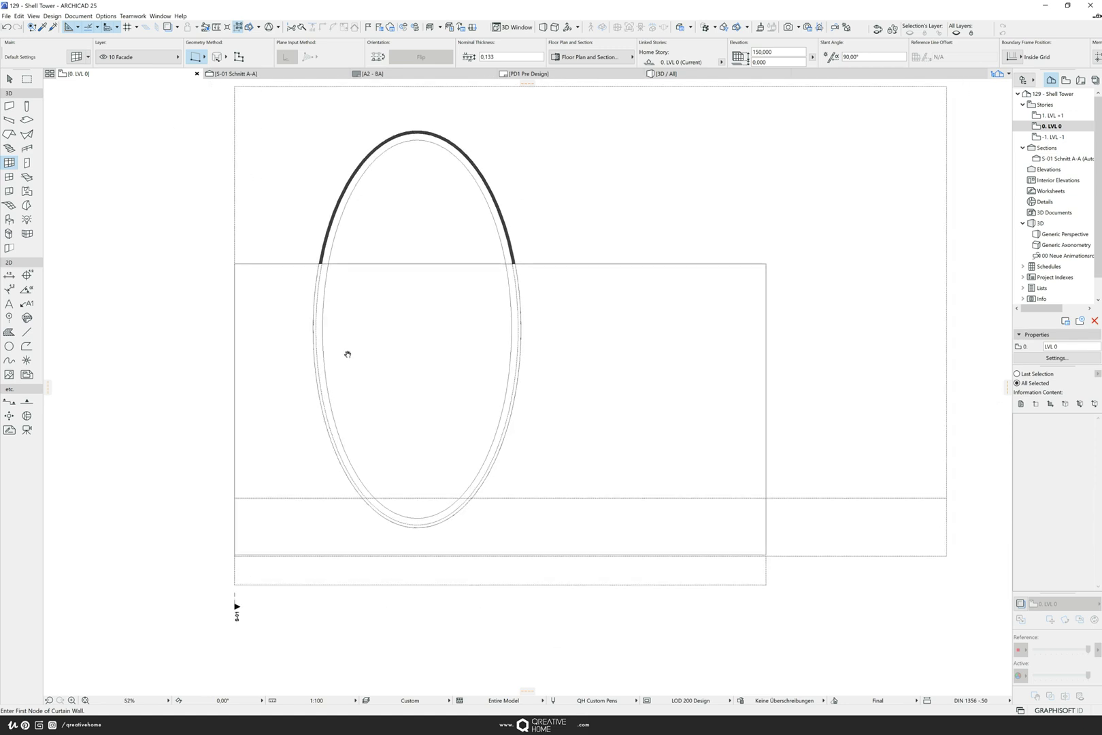
{"action": "scroll", "coordinate": [348, 355], "scroll_direction": "up", "scroll_amount": 3}
{"action": "scroll", "coordinate": [342, 337], "scroll_direction": "down", "scroll_amount": 1}
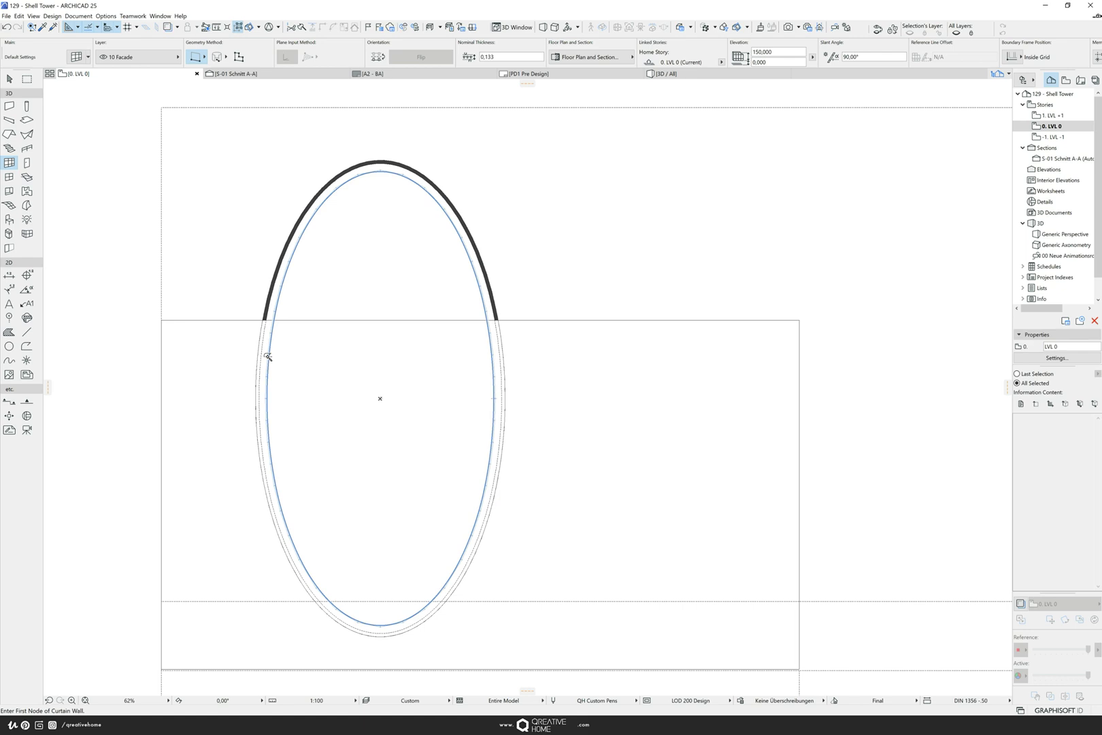
{"action": "left_click", "coordinate": [267, 357]}
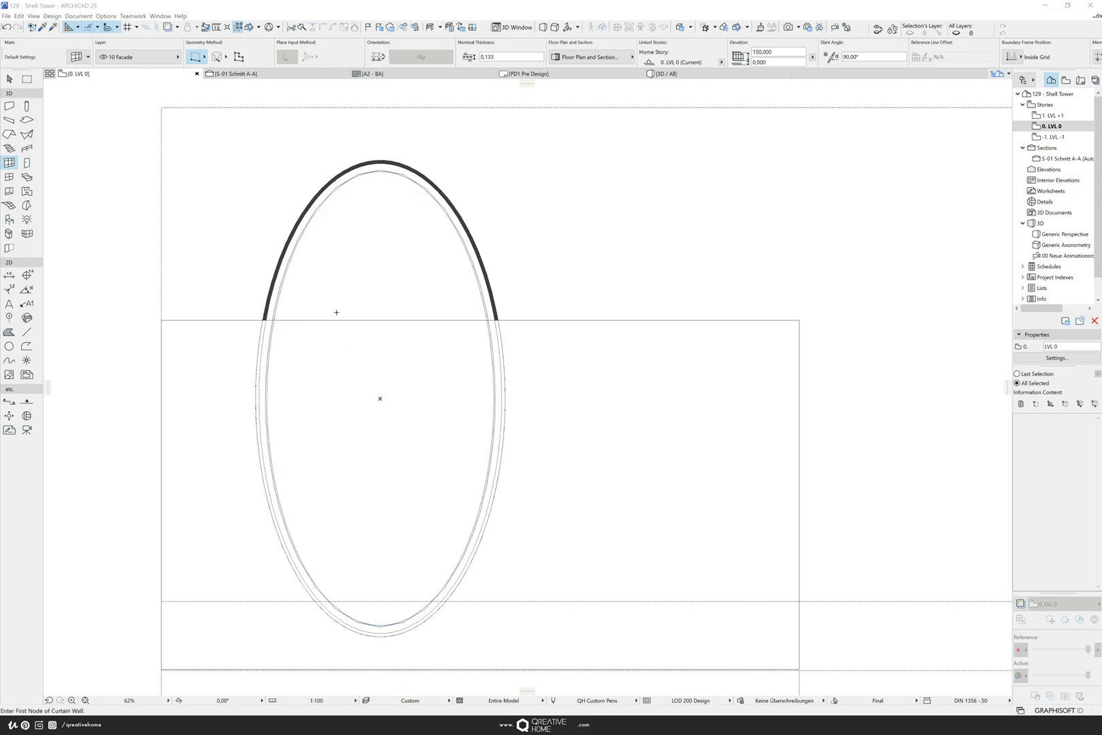
- Examine the curtain wall inside the cut shell from several angles in the 3D window, and leave the Curtain Wall tool
{"action": "left_click", "coordinate": [671, 74]}
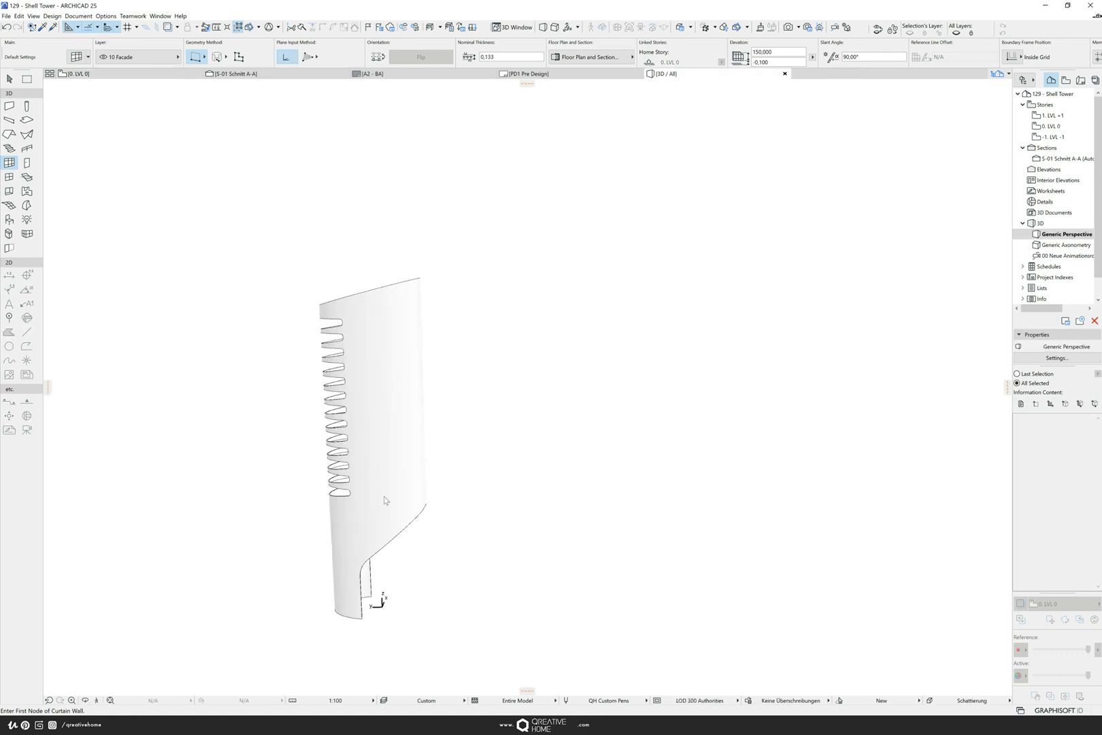
{"action": "middle_click_drag", "start_coordinate": [433, 490], "coordinate": [474, 297], "text": "shift"}
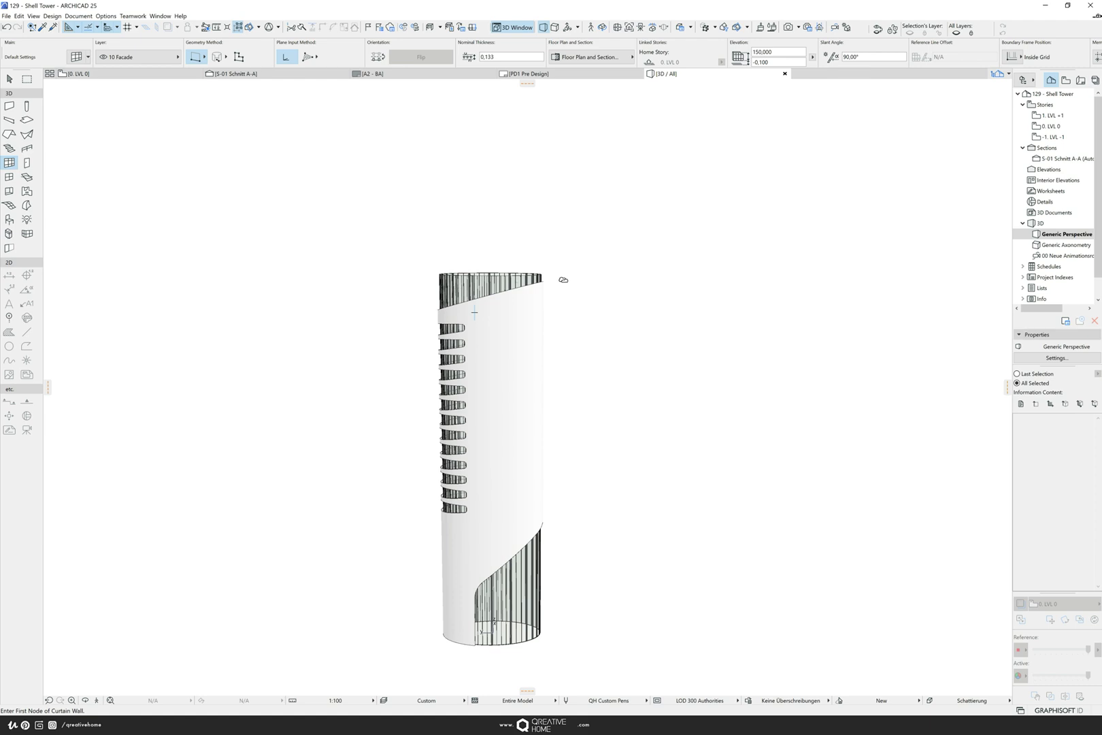
{"action": "scroll", "coordinate": [564, 279], "scroll_direction": "up", "scroll_amount": 1}
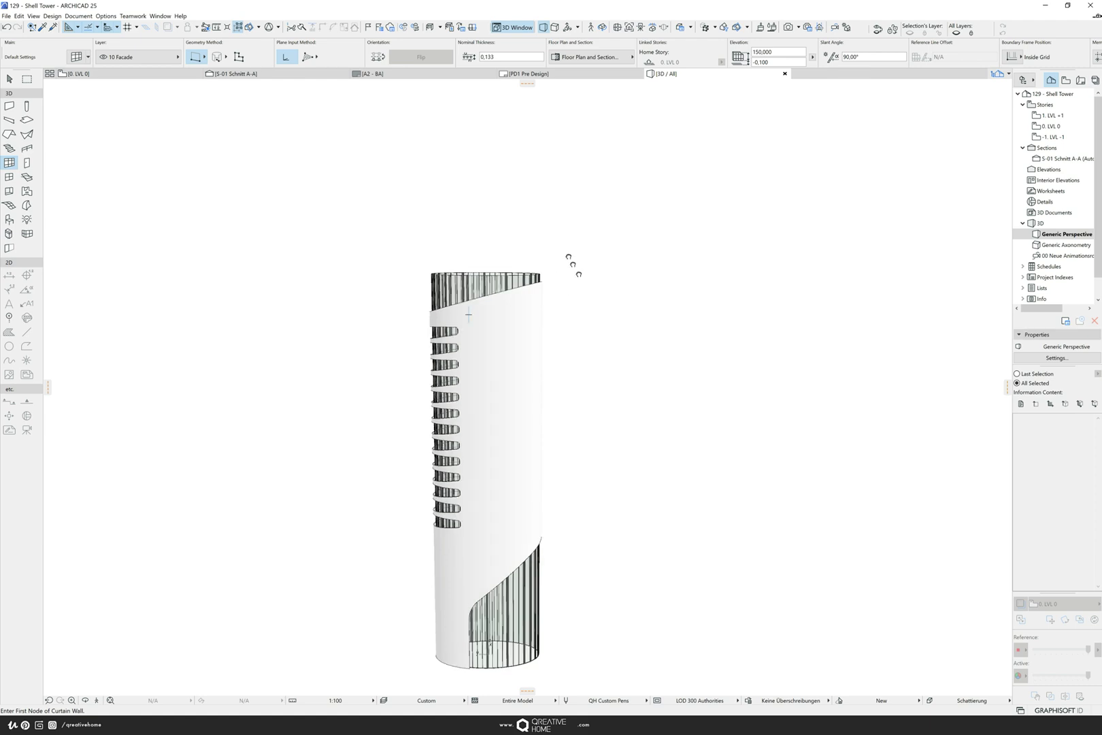
{"action": "middle_click_drag", "start_coordinate": [573, 265], "coordinate": [567, 246]}
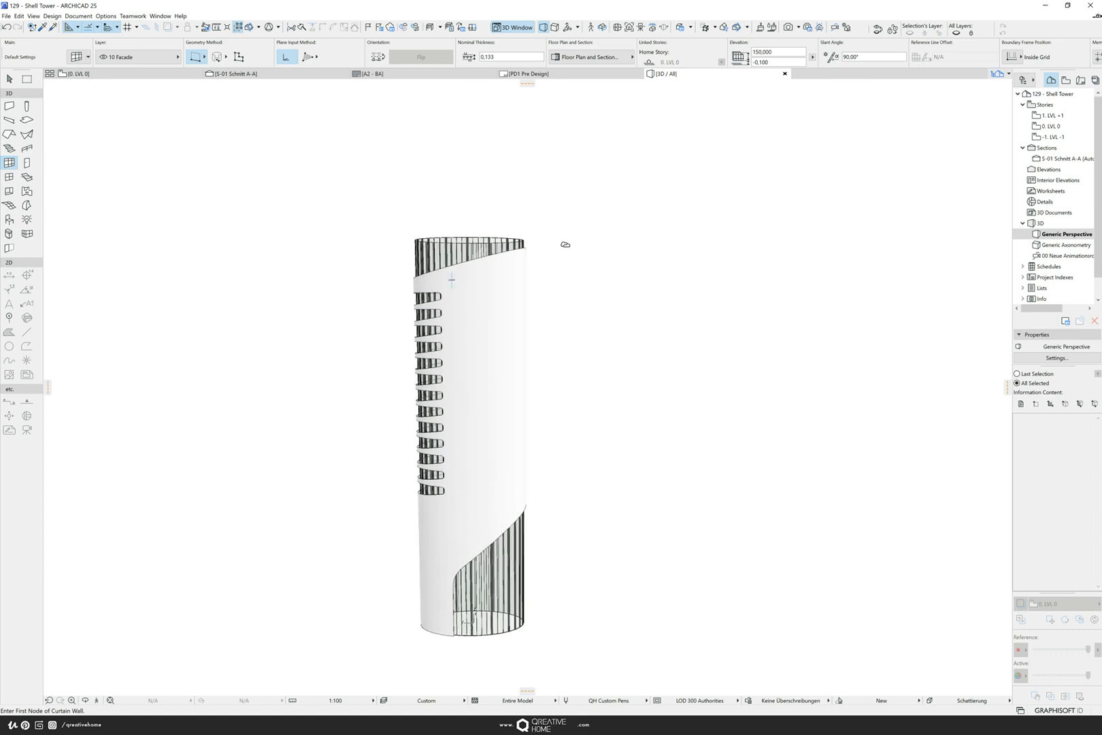
{"action": "middle_click_drag", "start_coordinate": [564, 244], "coordinate": [480, 254], "text": "shift"}
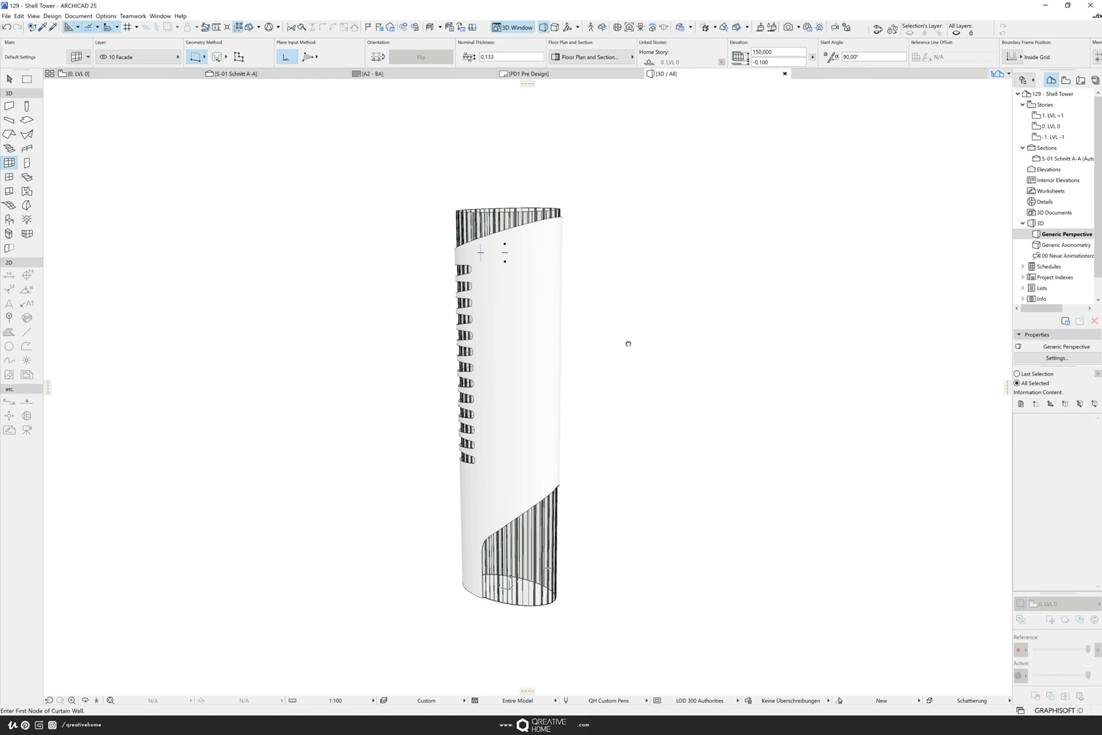
{"action": "middle_click_drag", "start_coordinate": [627, 342], "coordinate": [609, 371], "text": "shift"}
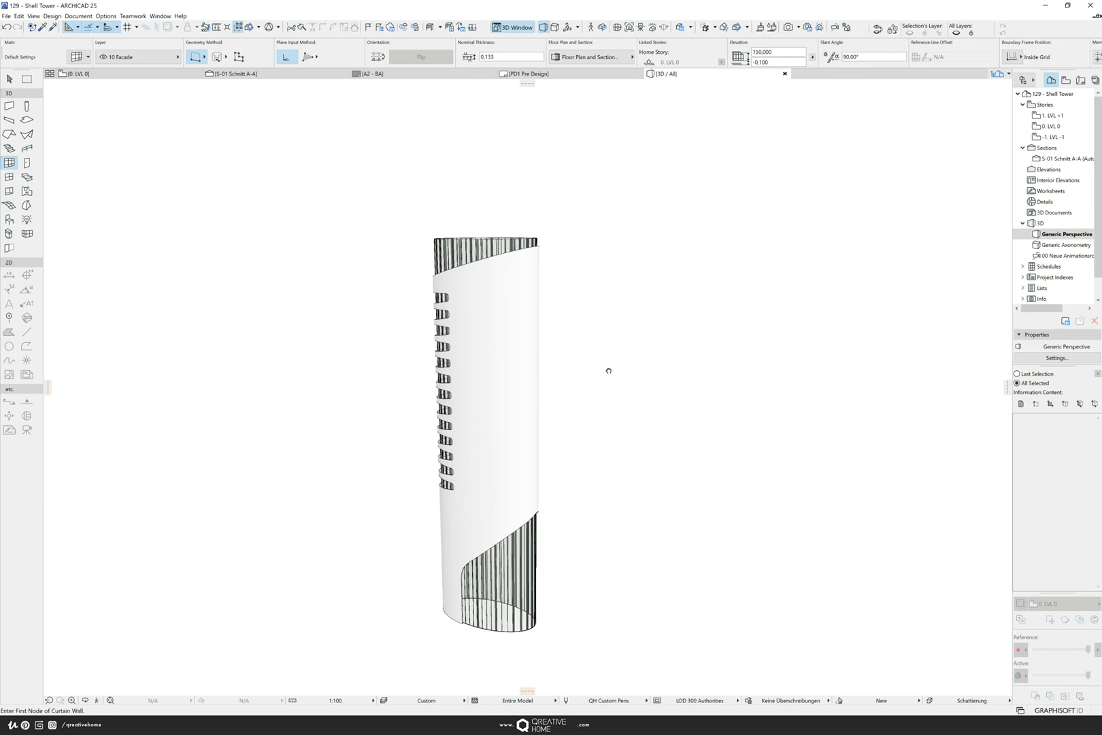
{"action": "middle_click_drag", "start_coordinate": [609, 371], "coordinate": [603, 350], "text": "shift"}
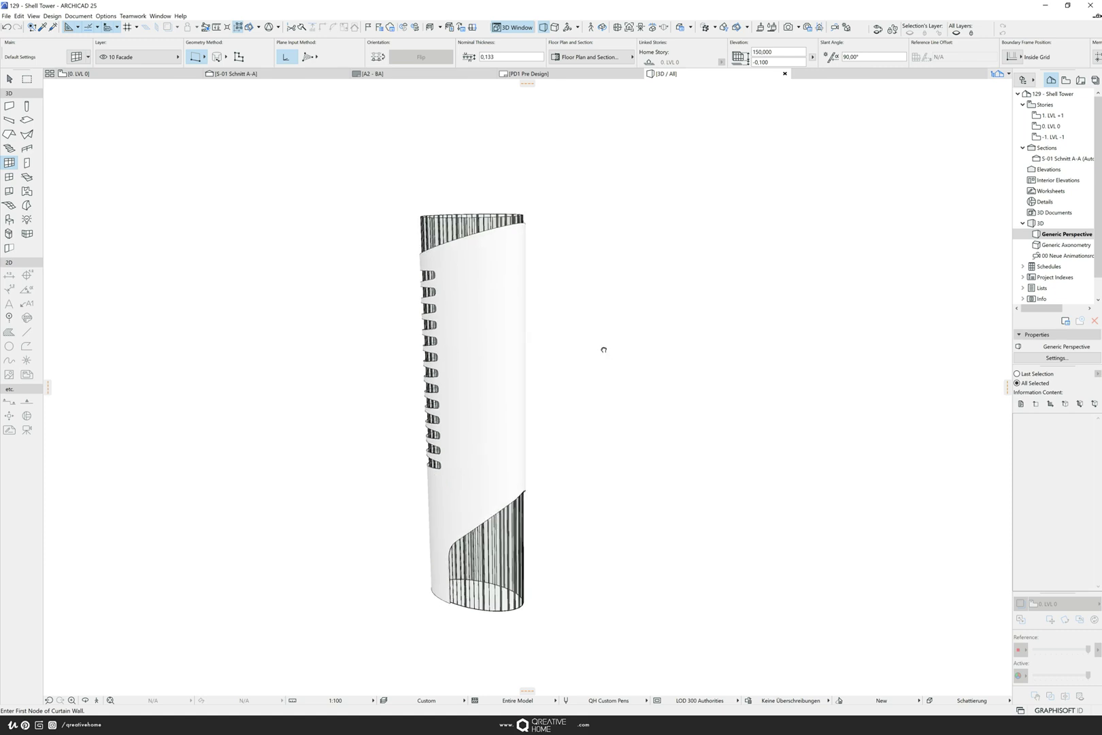
{"action": "left_click", "coordinate": [10, 79]}
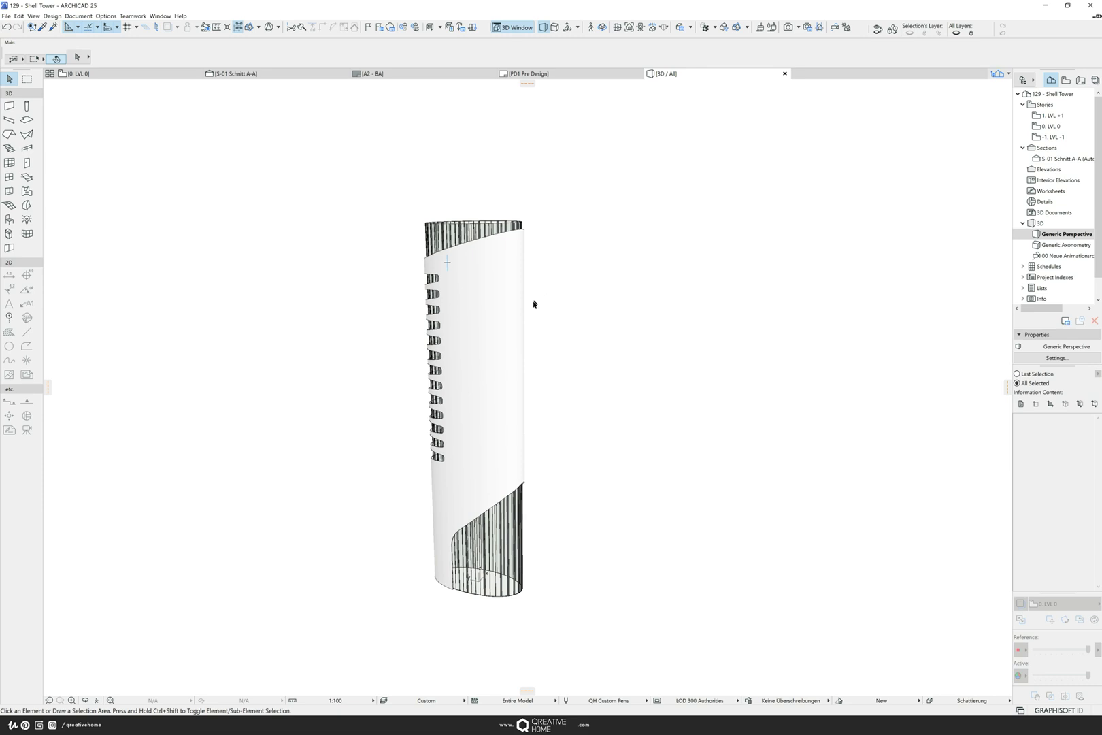
{"action": "scroll", "coordinate": [509, 357], "scroll_direction": "up", "scroll_amount": 2}
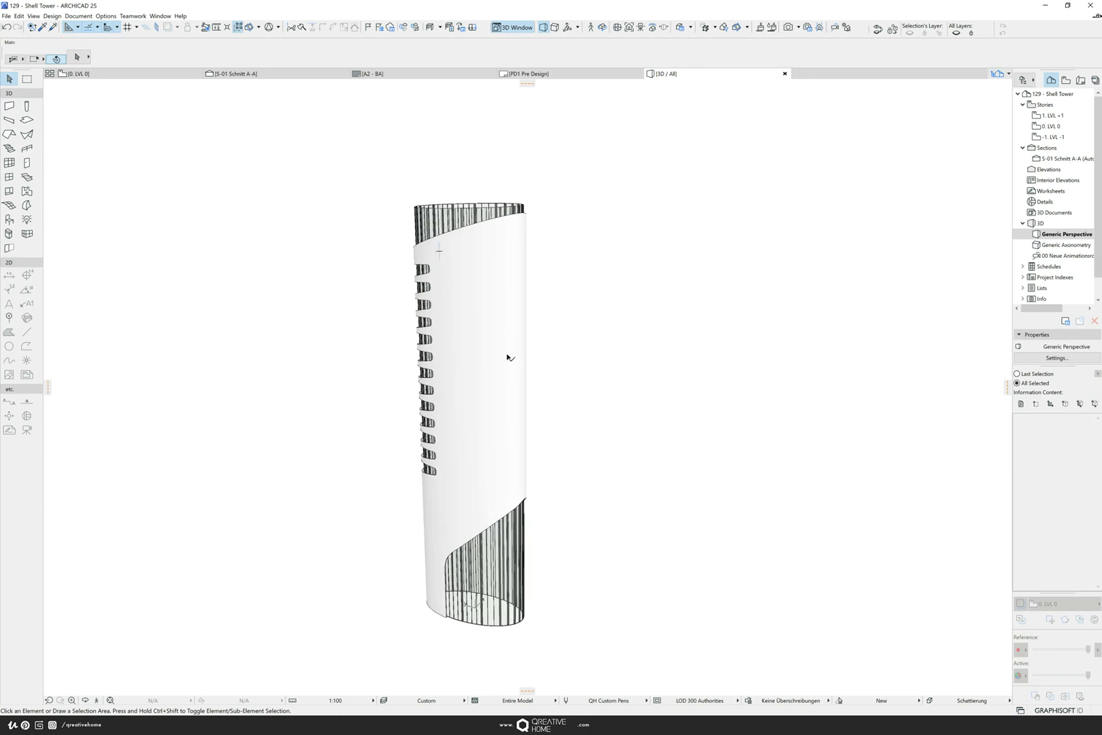
{"action": "mouse_move", "coordinate": [580, 352]}
{"action": "middle_mouse_down"}
{"action": "mouse_move", "coordinate": [566, 310]}
{"action": "mouse_move", "coordinate": [568, 347]}
{"action": "middle_mouse_up"}
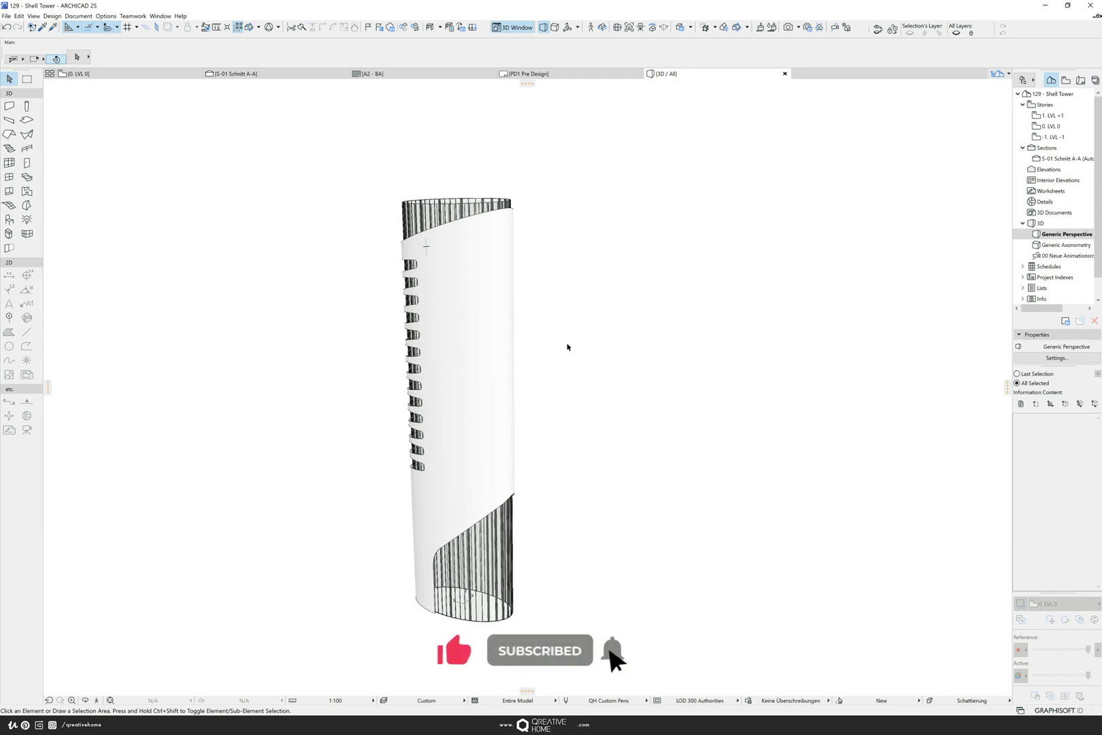